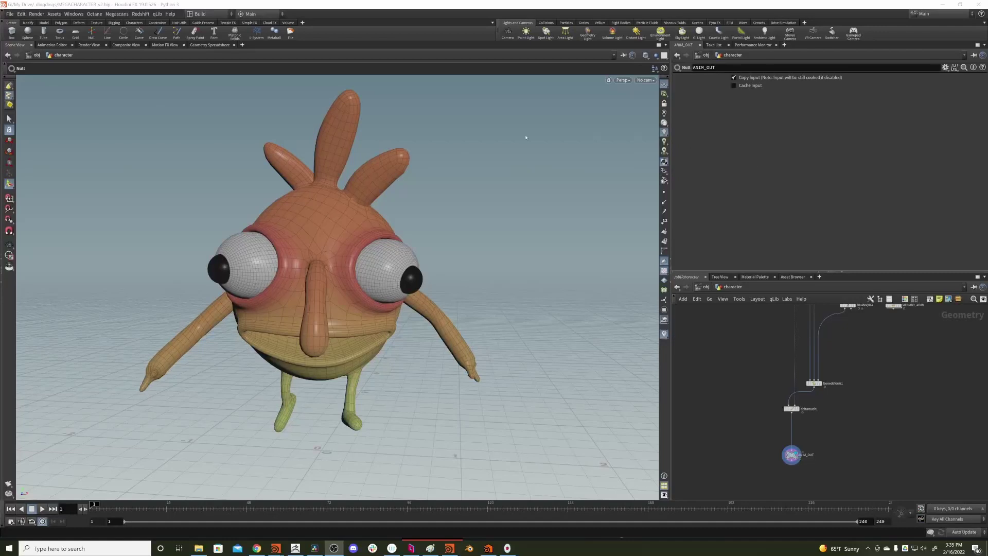
# Step: Add a null fed by the rest geometry output of the joint capture biharmonic node, display it and name it REST_GEO
pyautogui.moveTo(719, 344); pyautogui.dragTo(740, 391, button='middle')
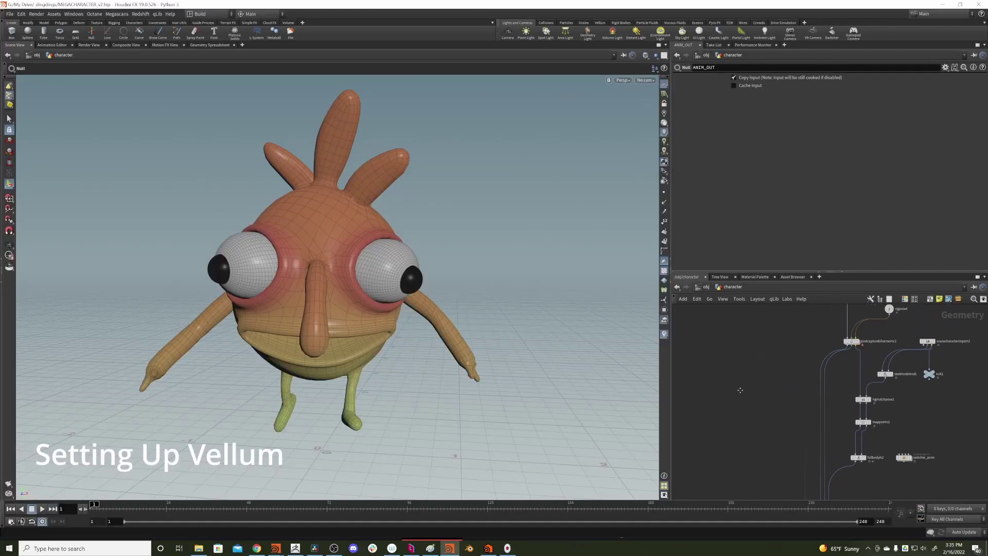
pyautogui.scroll(2, 740, 390)
pyautogui.press('Tab')
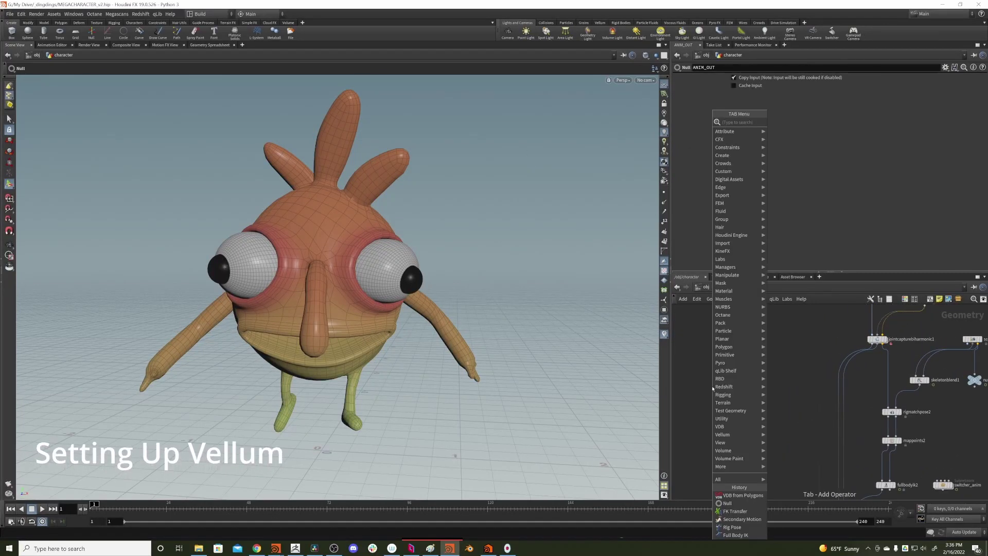
pyautogui.write('null')
pyautogui.press('Return')
pyautogui.click(712, 386)
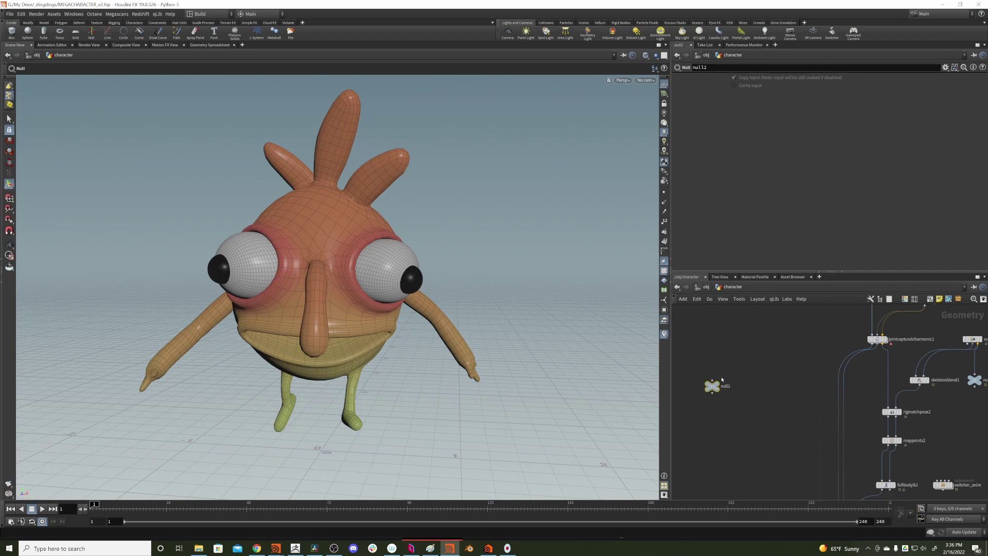
pyautogui.moveTo(712, 381); pyautogui.dragTo(877, 343)
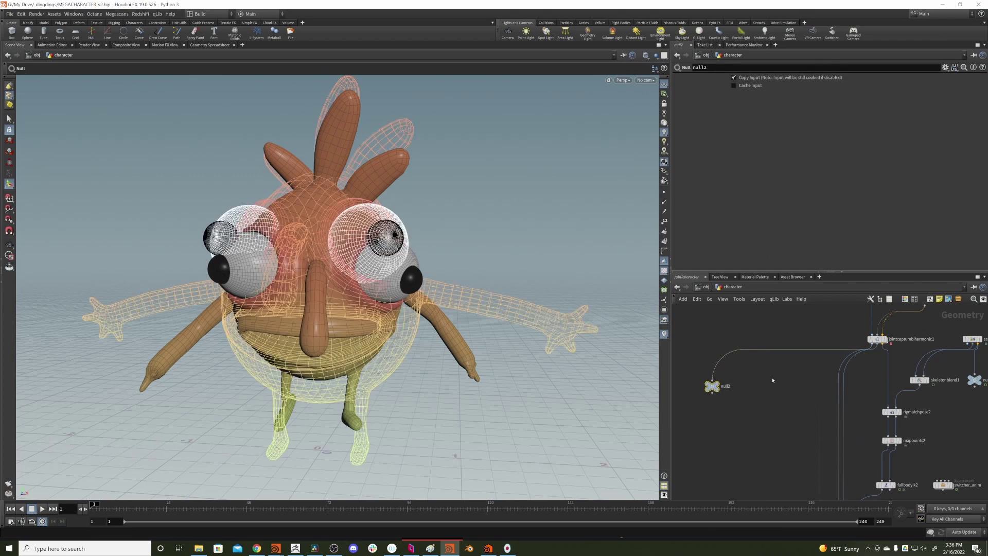
pyautogui.click(719, 386)
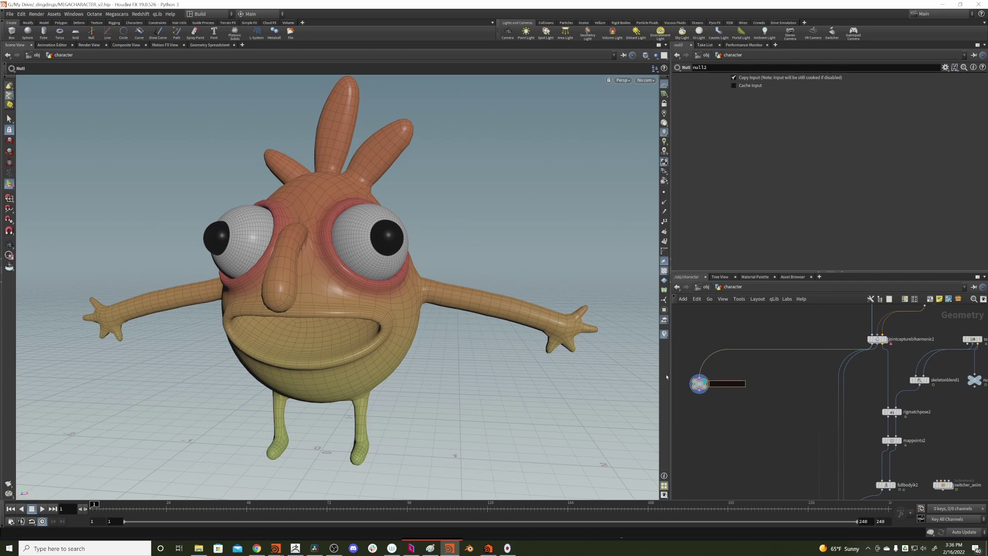
pyautogui.press('Return')
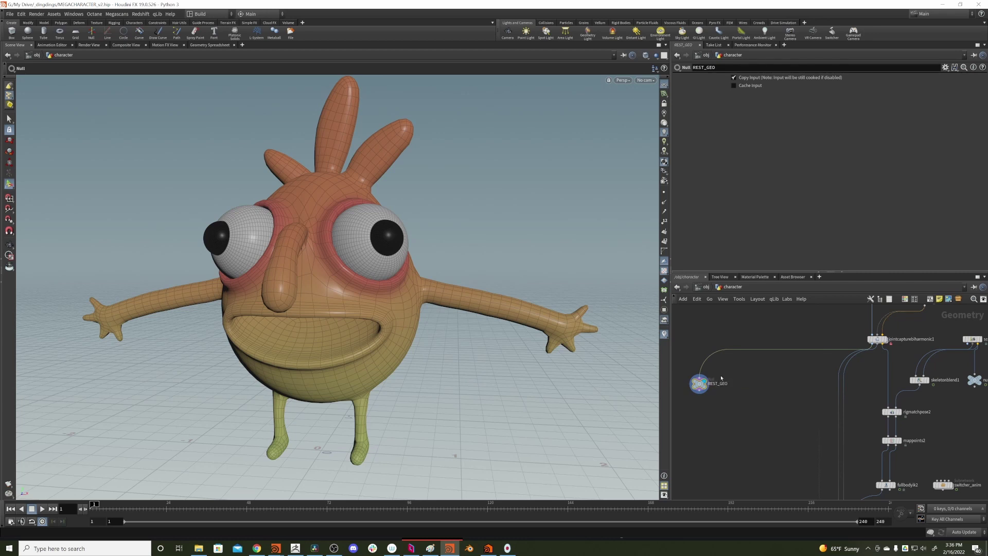
# Step: Duplicate the REST_GEO null, name the copy REST_SKELETON and feed it from the joint capture node's skeleton output
pyautogui.hotkey('ctrl', 'c')
pyautogui.hotkey('ctrl', 'v')
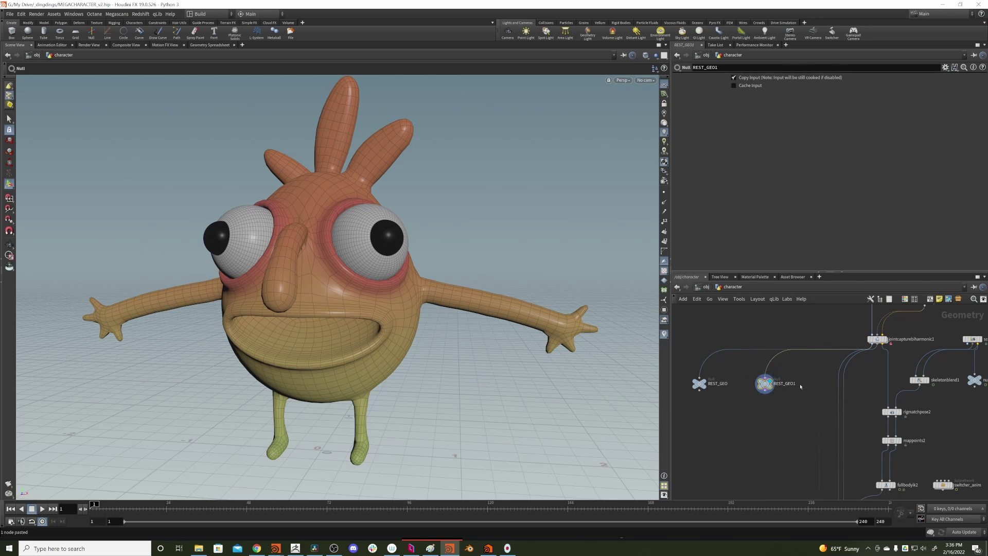
pyautogui.doubleClick(801, 386)
pyautogui.write('REST_SKELETON')
pyautogui.press('Return')
pyautogui.click(766, 378)
pyautogui.moveTo(748, 367); pyautogui.dragTo(787, 371, button='middle')
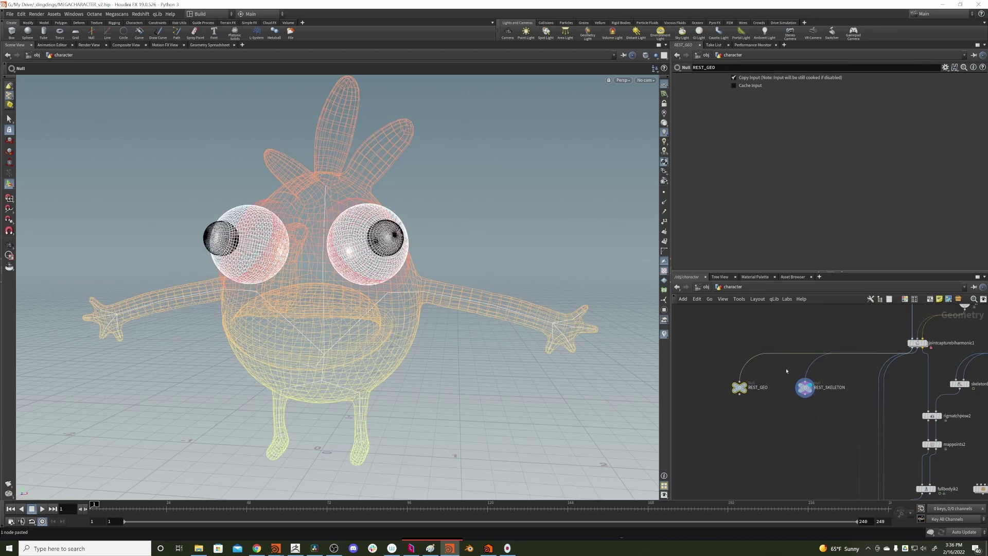
# Step: Display the REST_GEO node and examine how the eyeballs sit in their sockets and how the whole body is shaped
pyautogui.click(750, 377)
pyautogui.moveTo(838, 323)
pyautogui.mouseDown(button='middle')
pyautogui.moveTo(756, 353)
pyautogui.moveTo(712, 355)
pyautogui.moveTo(828, 328)
pyautogui.mouseUp(button='middle')
pyautogui.press('Escape')
pyautogui.moveTo(380, 241); pyautogui.dragTo(331, 257)
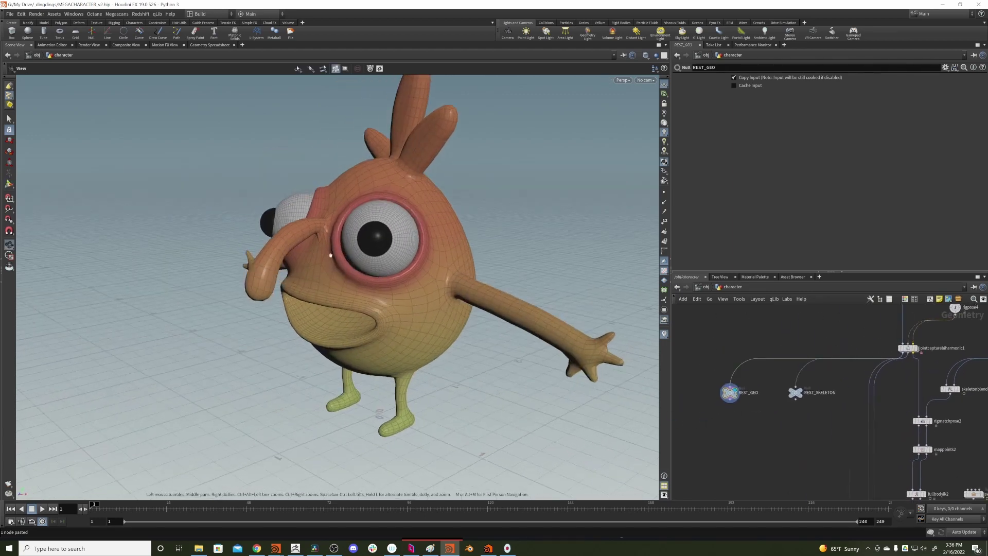
pyautogui.moveTo(331, 257); pyautogui.dragTo(600, 168, button='right')
pyautogui.moveTo(361, 226); pyautogui.dragTo(396, 242)
pyautogui.moveTo(397, 242); pyautogui.dragTo(492, 216, button='right')
pyautogui.moveTo(493, 216); pyautogui.dragTo(321, 291)
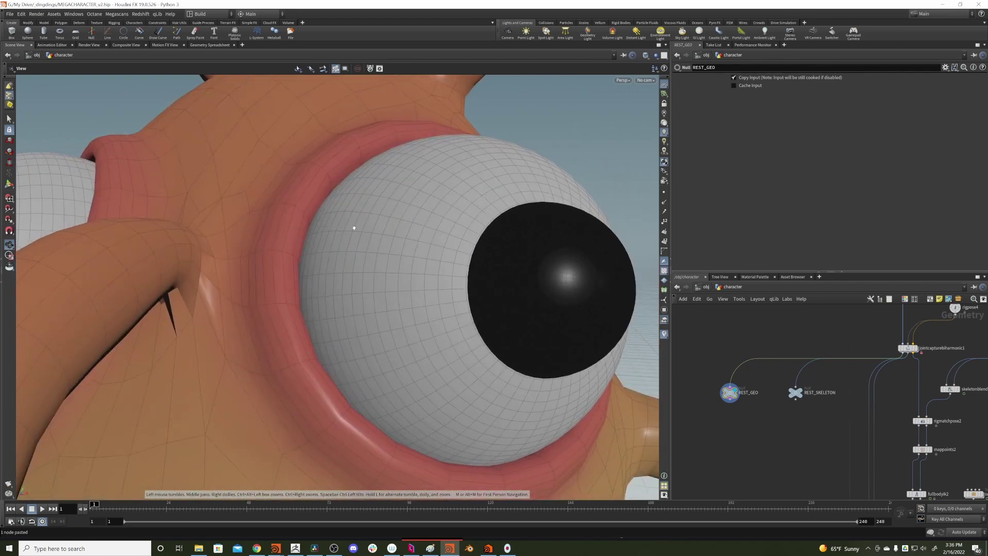
pyautogui.scroll(8, 327, 273)
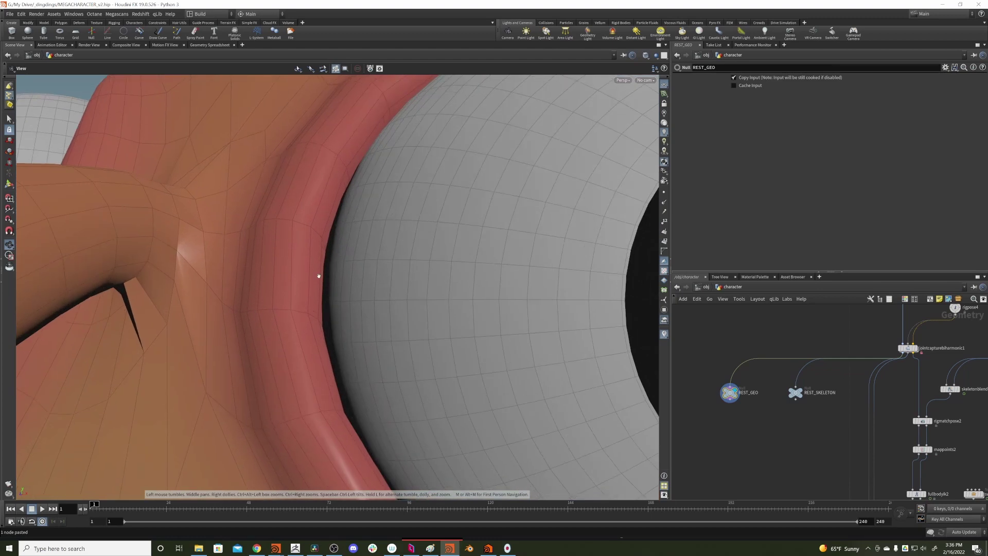
pyautogui.moveTo(351, 271); pyautogui.dragTo(368, 243)
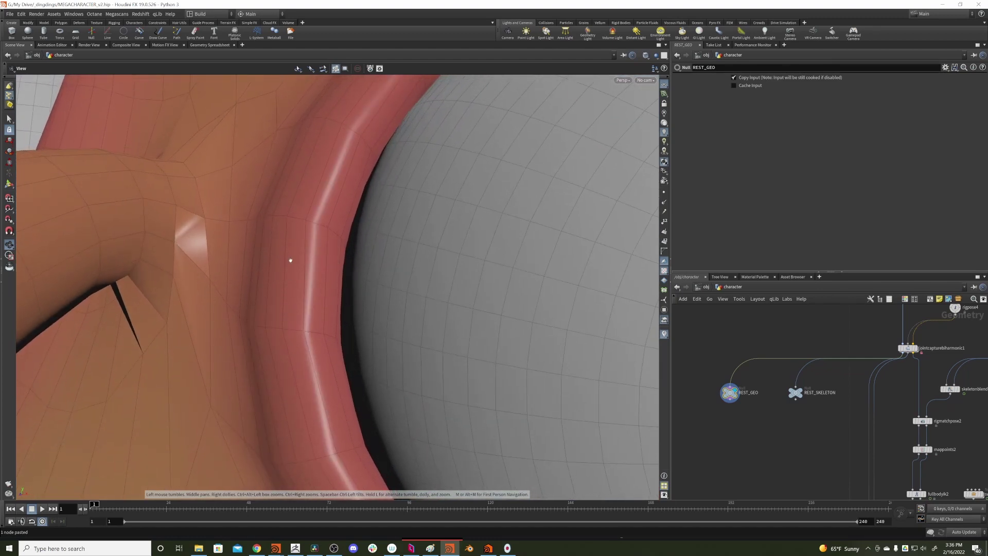
pyautogui.moveTo(290, 260); pyautogui.dragTo(337, 257)
pyautogui.scroll(-5, 457, 214)
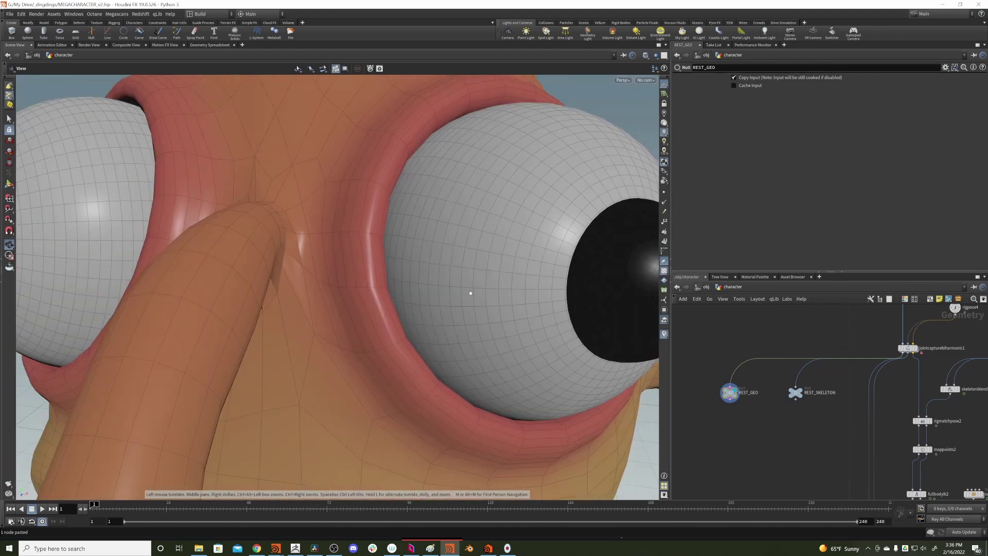
pyautogui.moveTo(470, 291); pyautogui.dragTo(445, 247)
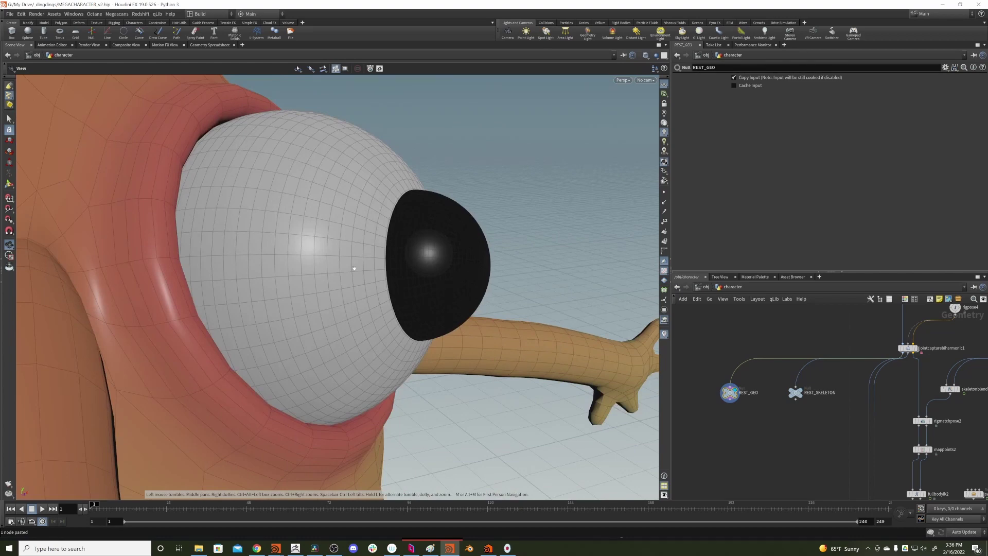
pyautogui.scroll(-10, 404, 228)
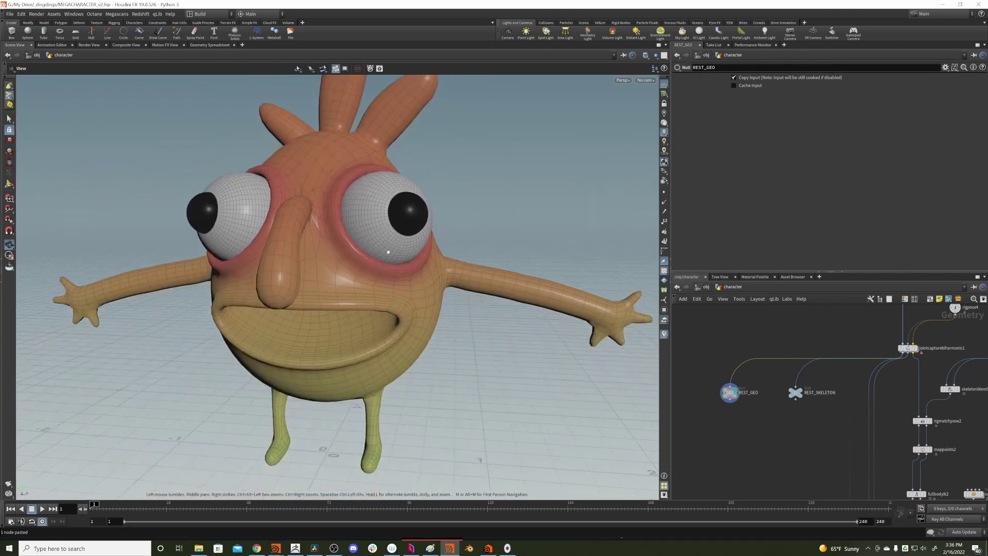
pyautogui.moveTo(342, 224); pyautogui.dragTo(551, 163, button='right')
pyautogui.moveTo(551, 164); pyautogui.dragTo(359, 314, button='middle')
pyautogui.moveTo(360, 314)
pyautogui.mouseDown(button='right')
pyautogui.moveTo(426, 238)
pyautogui.moveTo(387, 291)
pyautogui.moveTo(343, 315)
pyautogui.mouseUp(button='right')
pyautogui.moveTo(343, 315); pyautogui.dragTo(368, 257)
pyautogui.moveTo(368, 257)
pyautogui.mouseDown(button='middle')
pyautogui.moveTo(361, 284)
pyautogui.moveTo(384, 262)
pyautogui.mouseUp(button='middle')
pyautogui.moveTo(383, 262); pyautogui.dragTo(382, 258)
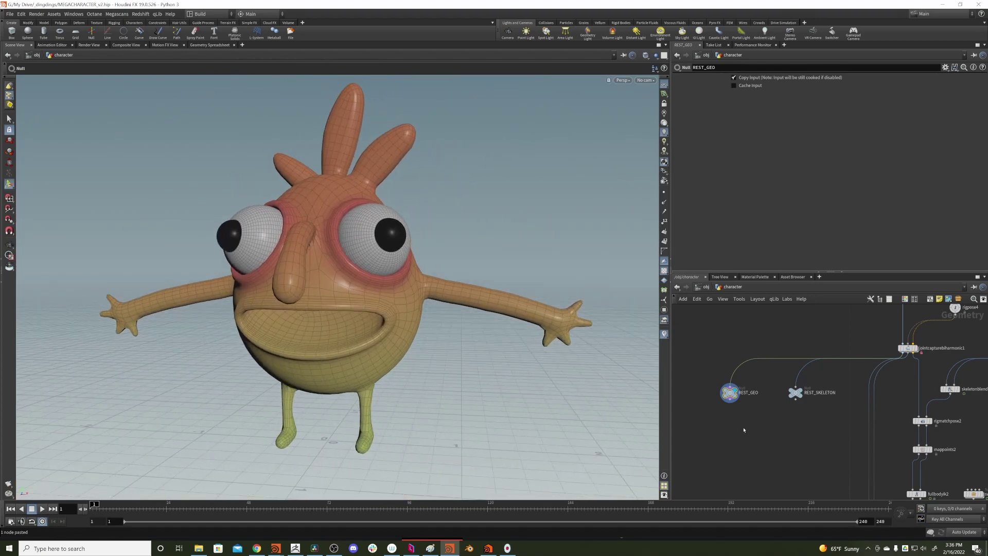
# Step: Add a VDB from Polygons node below REST_GEO and set its voxel size to 0.025
pyautogui.press('Tab')
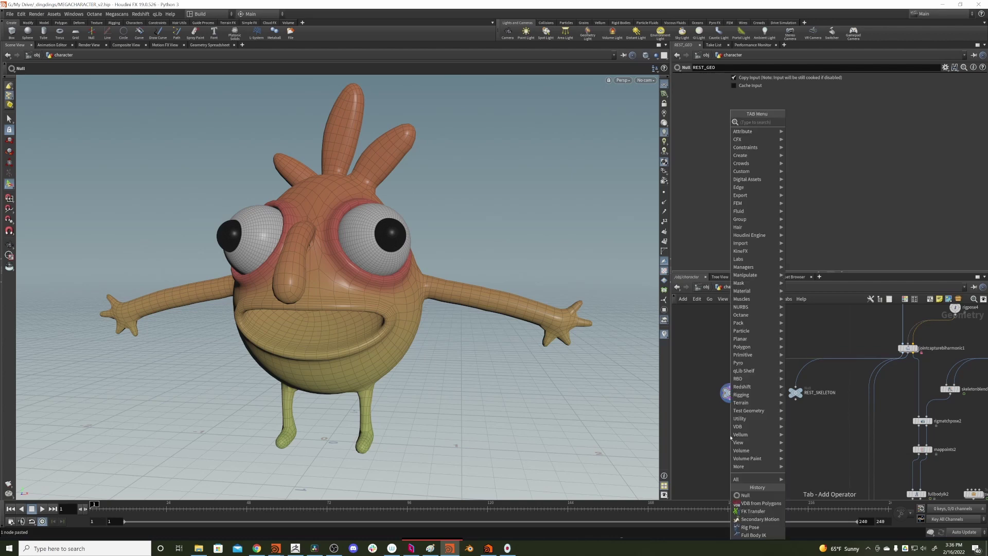
pyautogui.write('vdb from pol')
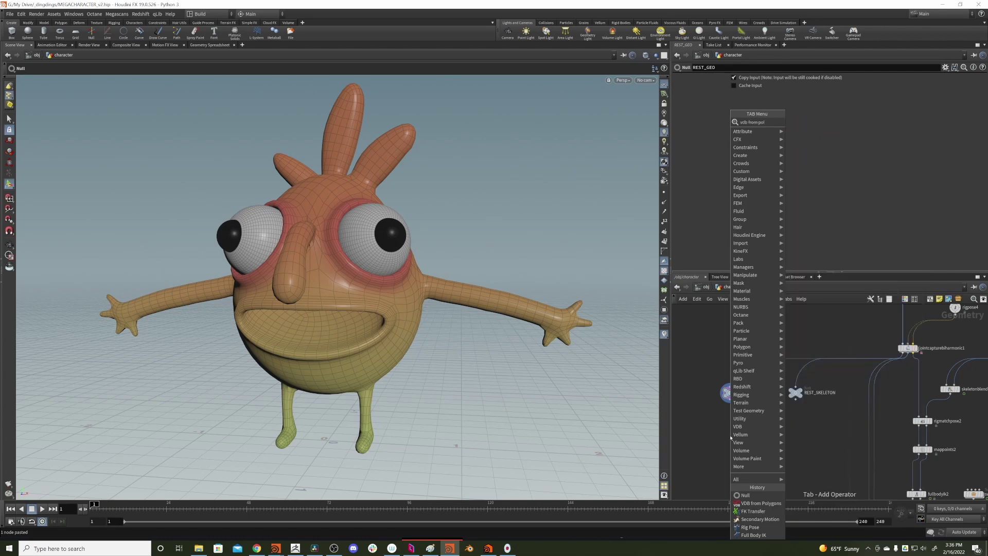
pyautogui.press('Return')
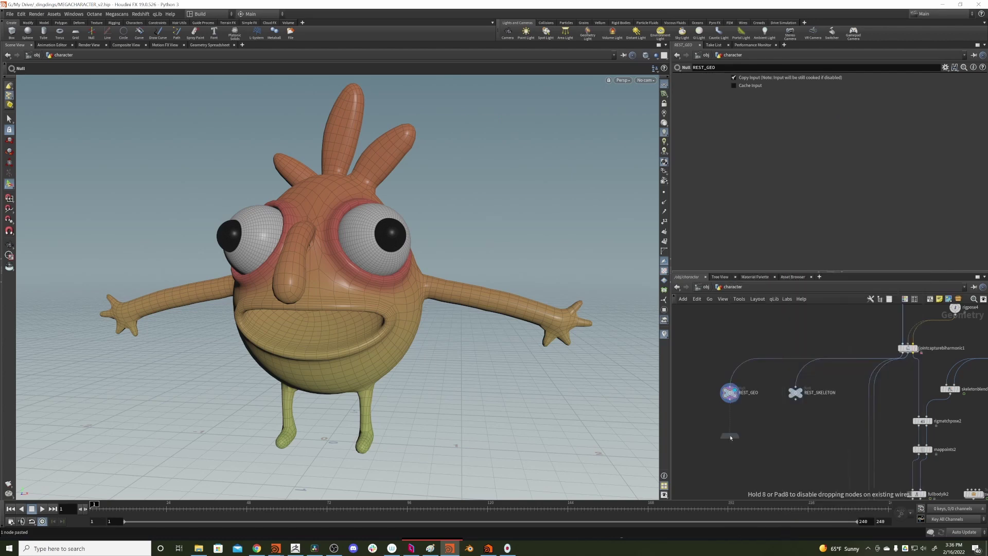
pyautogui.click(731, 436)
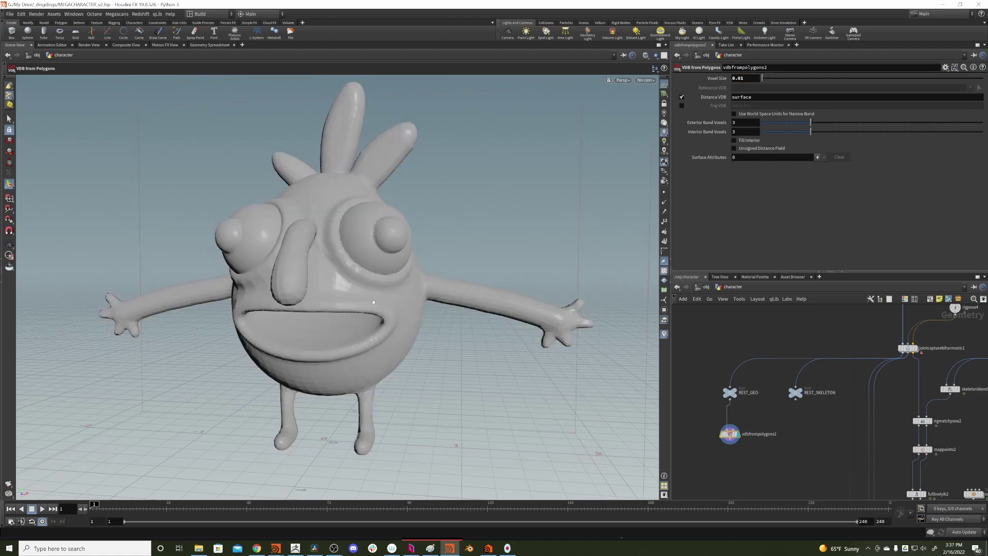
pyautogui.keyDown('alt'); pyautogui.moveTo(373, 302); pyautogui.dragTo(406, 294); pyautogui.keyUp('alt')
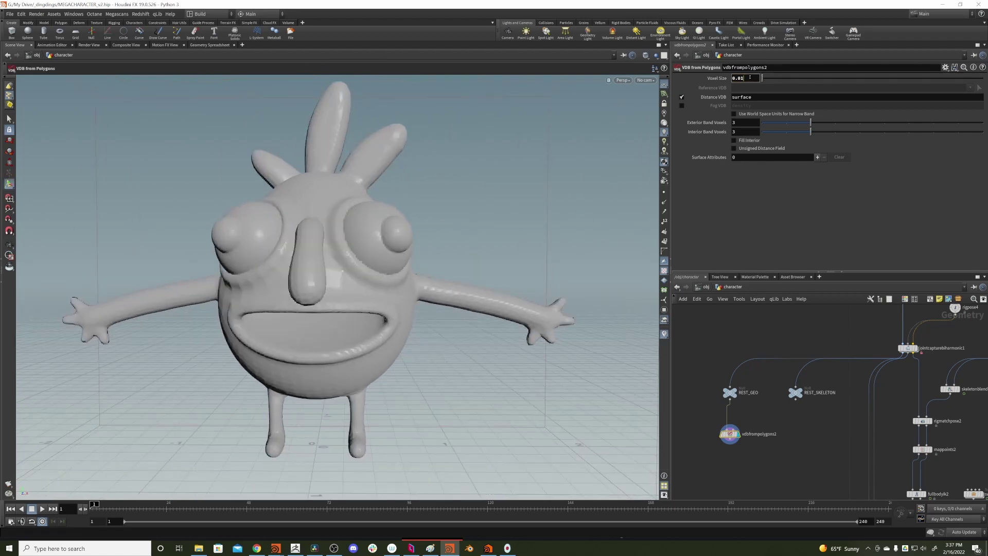
pyautogui.write('25')
pyautogui.press('Return')
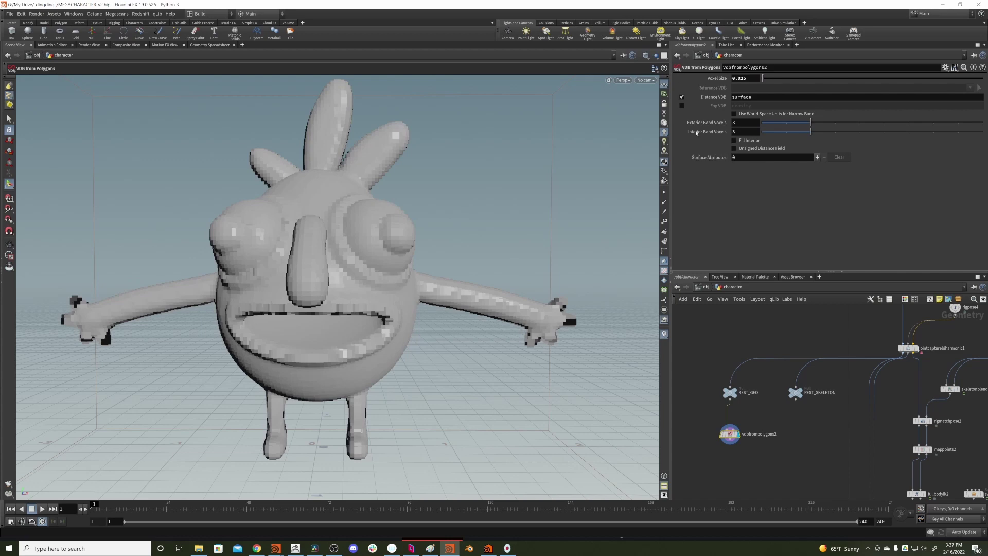
# Step: Insert a Subdivide node between REST_GEO and the VDB from Polygons node
pyautogui.keyDown('alt'); pyautogui.moveTo(576, 157); pyautogui.dragTo(417, 139); pyautogui.keyUp('alt')
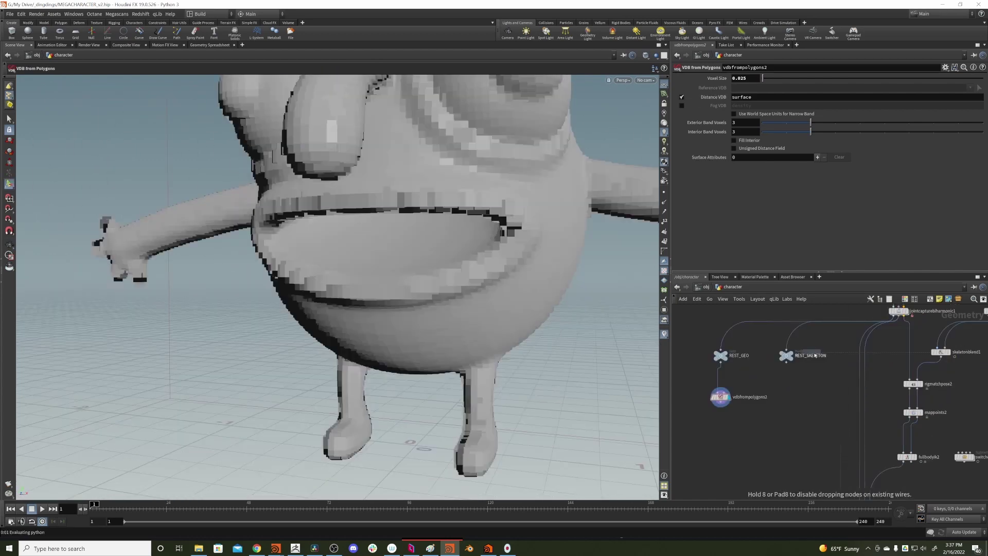
pyautogui.click(750, 386)
pyautogui.moveTo(749, 385); pyautogui.dragTo(717, 378)
pyautogui.keyDown('alt'); pyautogui.moveTo(422, 255); pyautogui.dragTo(388, 282); pyautogui.keyUp('alt')
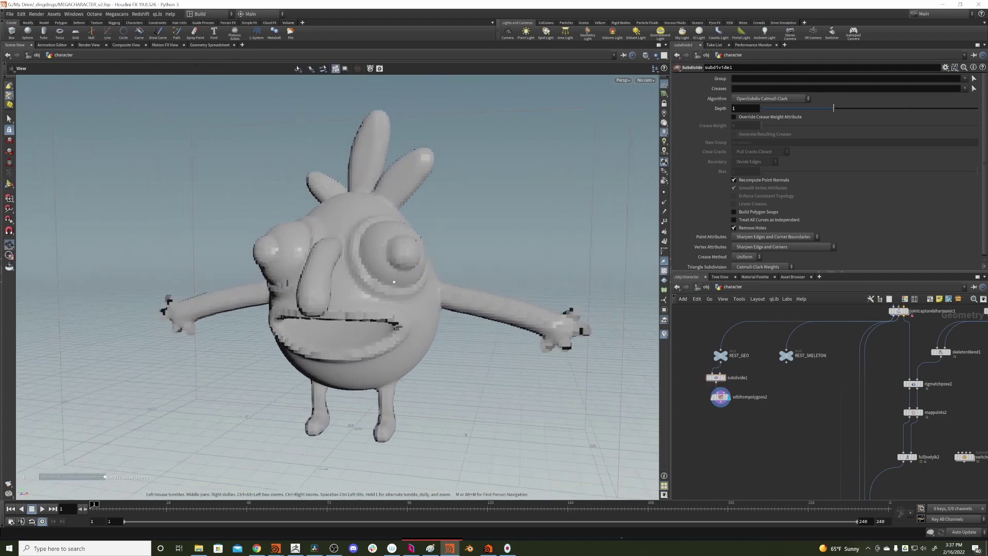
# Step: Add a Convert VDB node after the VDB from Polygons node and set it to convert to Polygons
pyautogui.moveTo(726, 437); pyautogui.dragTo(731, 412, button='middle')
pyautogui.press('Tab')
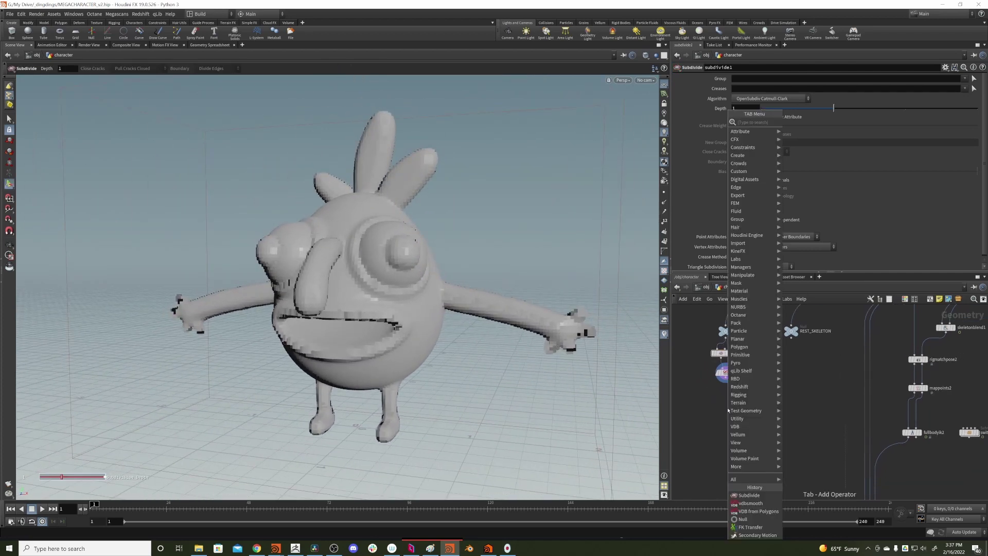
pyautogui.write('convertvdb')
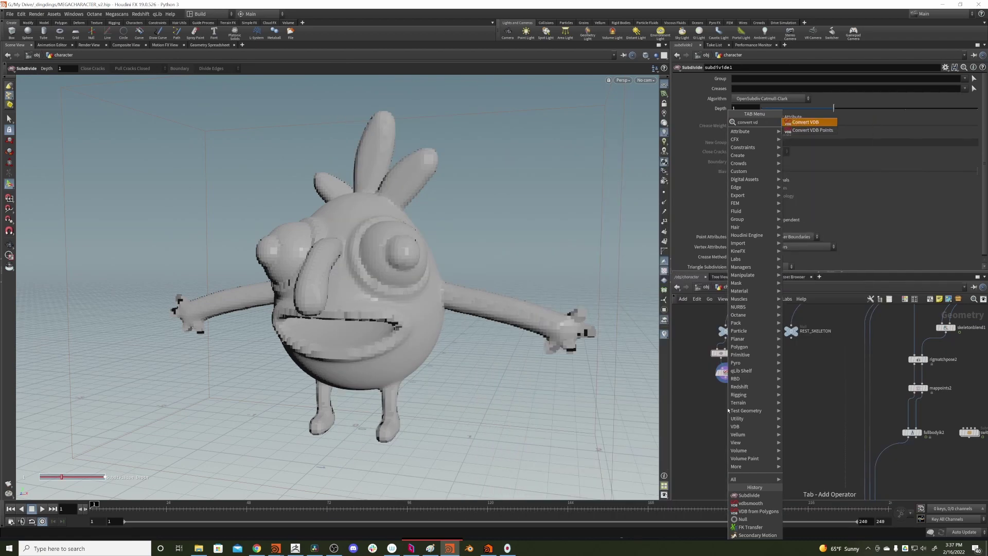
pyautogui.press('Return')
pyautogui.click(722, 400)
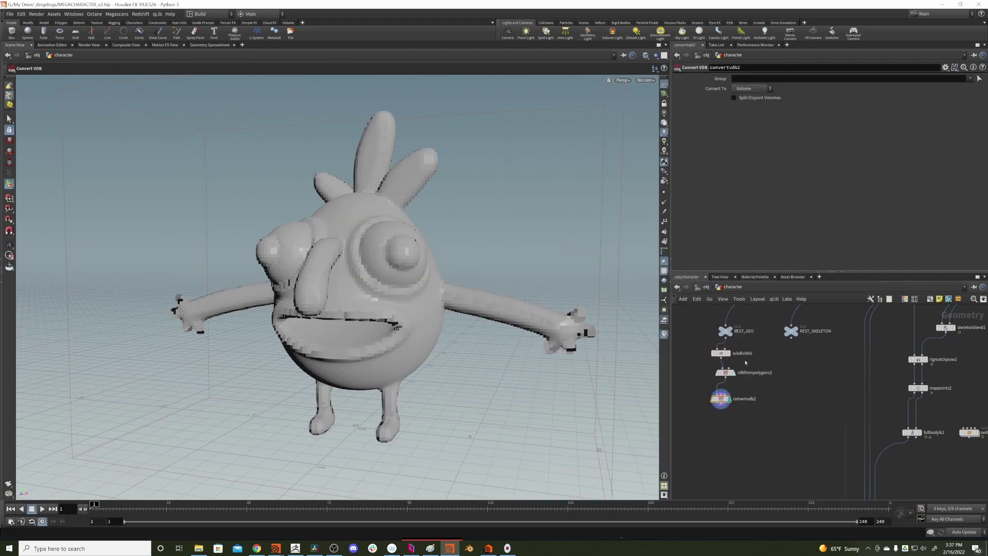
pyautogui.click(747, 90)
pyautogui.click(749, 112)
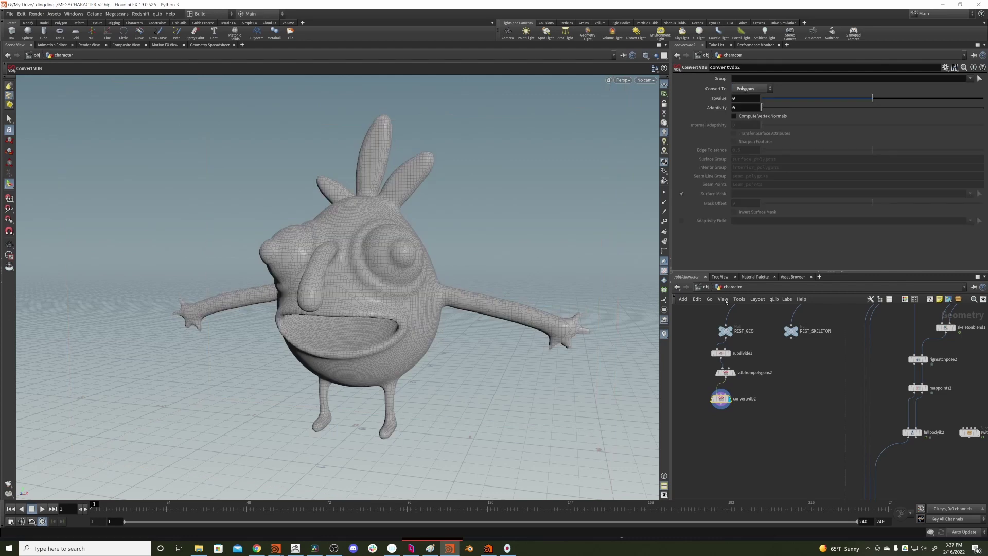
# Step: Add a Remesh node after the Convert VDB node and set its target size to 0.025
pyautogui.moveTo(549, 276); pyautogui.dragTo(561, 280)
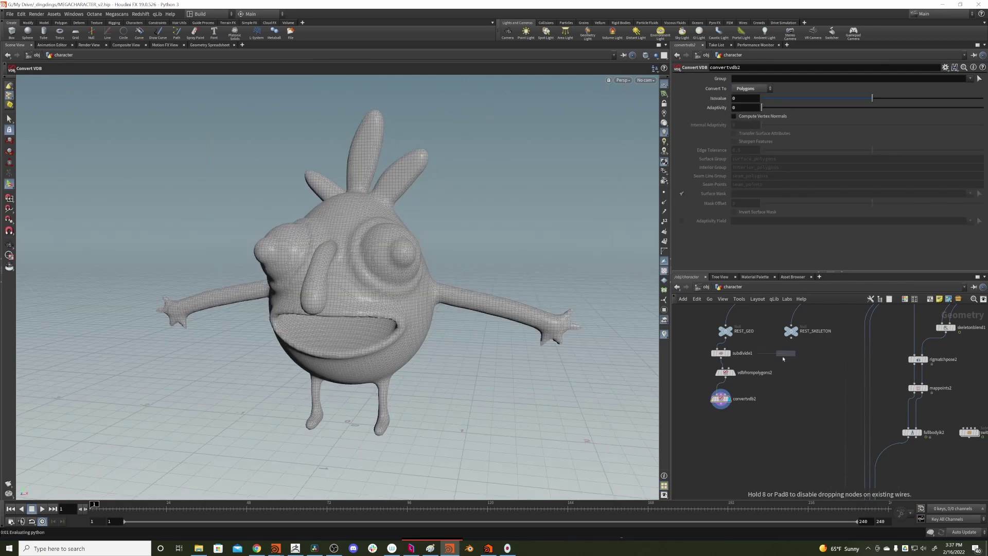
pyautogui.click(722, 427)
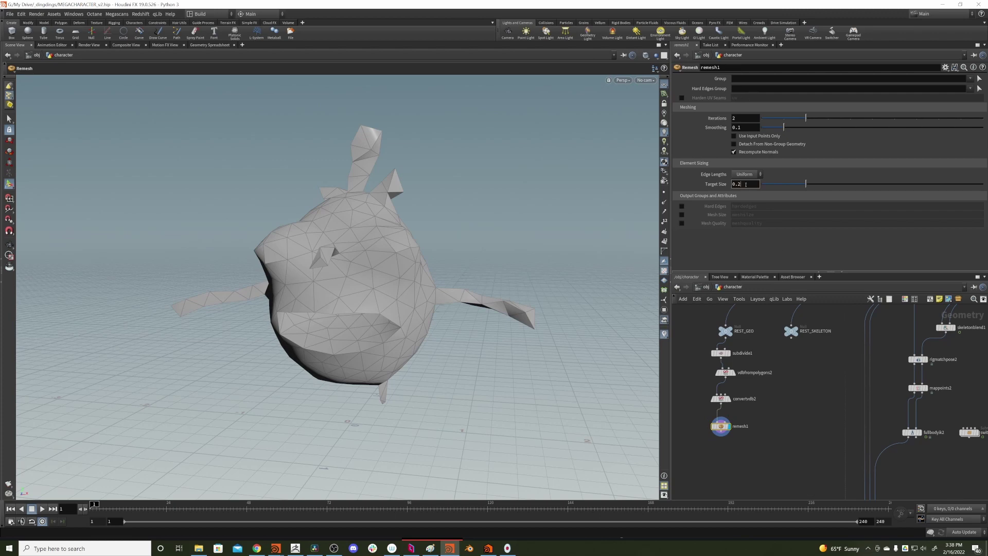
pyautogui.press('Return')
pyautogui.keyDown('alt'); pyautogui.moveTo(402, 268); pyautogui.dragTo(434, 272); pyautogui.keyUp('alt')
pyautogui.scroll(2, 355, 374)
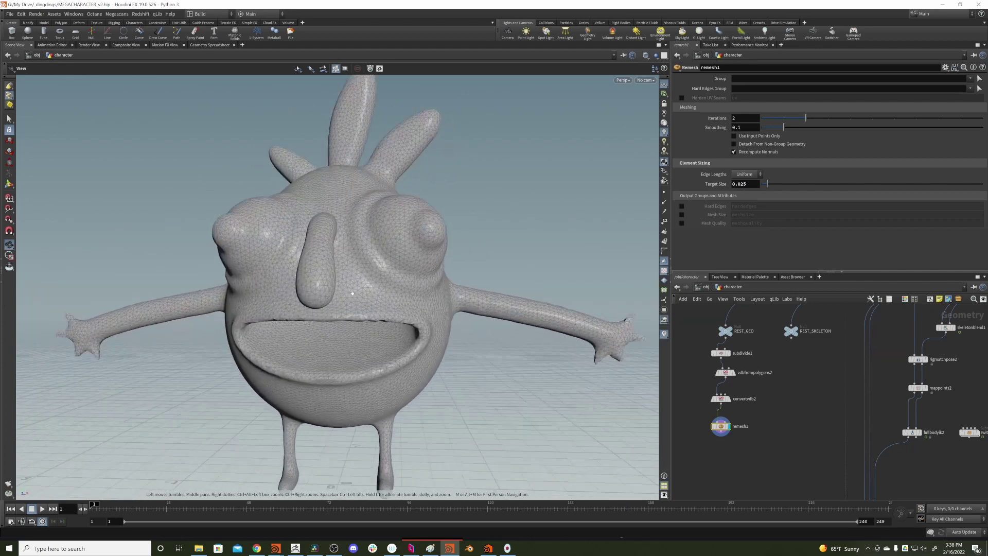
pyautogui.keyDown('alt'); pyautogui.moveTo(346, 384); pyautogui.dragTo(377, 314, button='middle'); pyautogui.keyUp('alt')
pyautogui.keyDown('alt'); pyautogui.moveTo(377, 313); pyautogui.dragTo(592, 276); pyautogui.keyUp('alt')
pyautogui.scroll(-5, 388, 307)
pyautogui.press('Return')
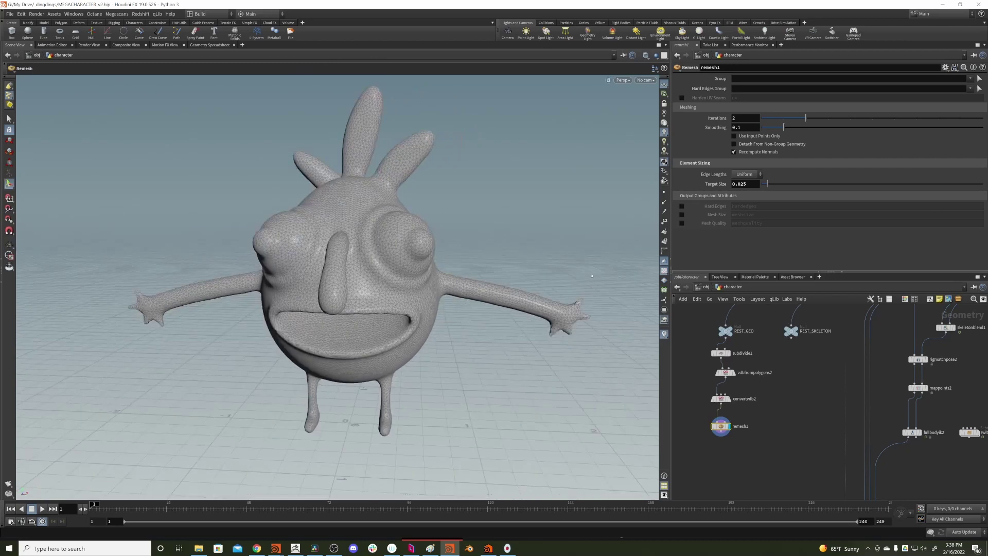
# Step: Review the parameters of the Convert VDB node and the VDB from Polygons node
pyautogui.click(754, 399)
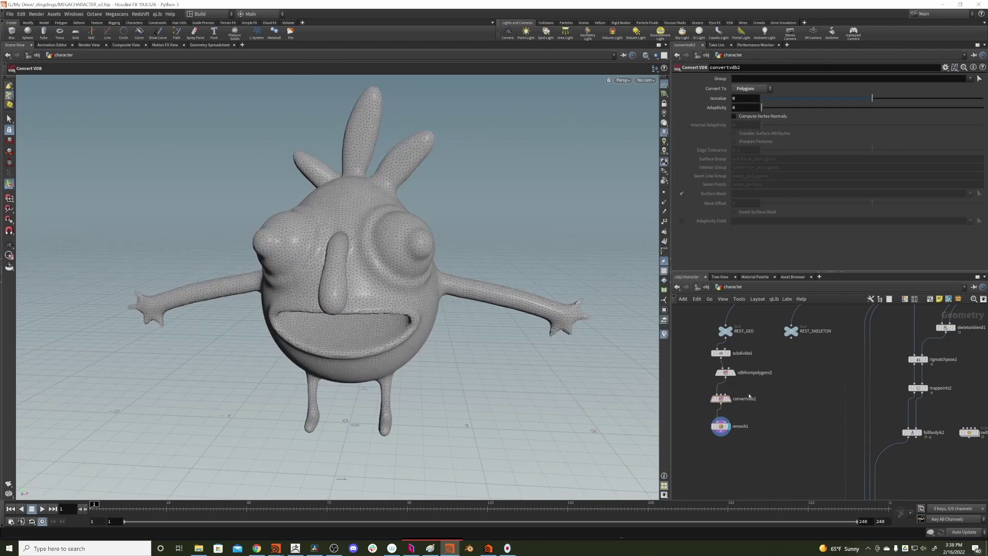
pyautogui.keyDown('alt'); pyautogui.moveTo(603, 341); pyautogui.dragTo(556, 326); pyautogui.keyUp('alt')
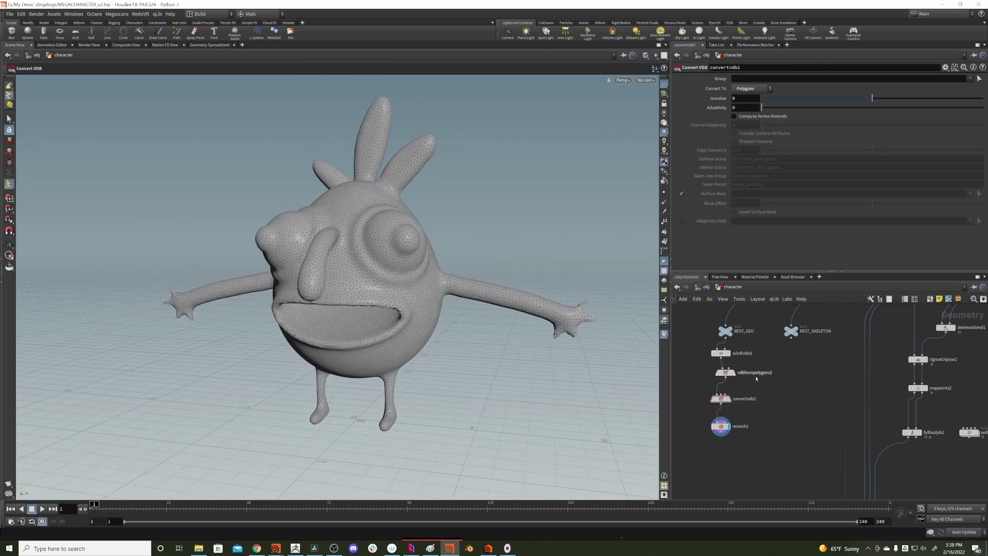
pyautogui.click(755, 373)
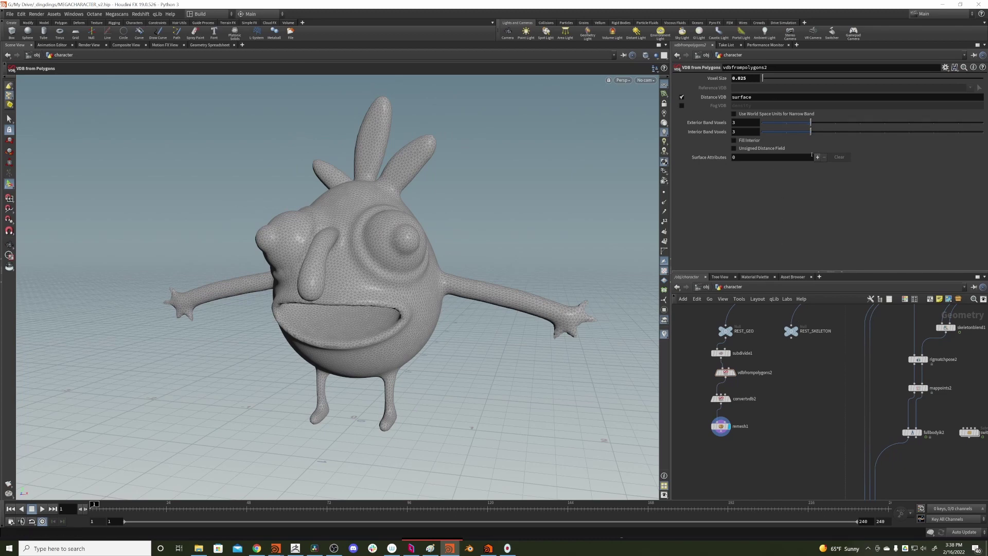
# Step: Set the Convert VDB node's isovalue to 0.009 and inspect the resulting mesh
pyautogui.click(721, 398)
pyautogui.moveTo(743, 98); pyautogui.dragTo(783, 122, button='middle')
pyautogui.keyDown('alt'); pyautogui.moveTo(478, 273); pyautogui.dragTo(536, 288); pyautogui.keyUp('alt')
pyautogui.keyDown('alt'); pyautogui.moveTo(536, 289); pyautogui.dragTo(427, 309, button='right'); pyautogui.keyUp('alt')
pyautogui.keyDown('alt'); pyautogui.moveTo(428, 309); pyautogui.dragTo(445, 311); pyautogui.keyUp('alt')
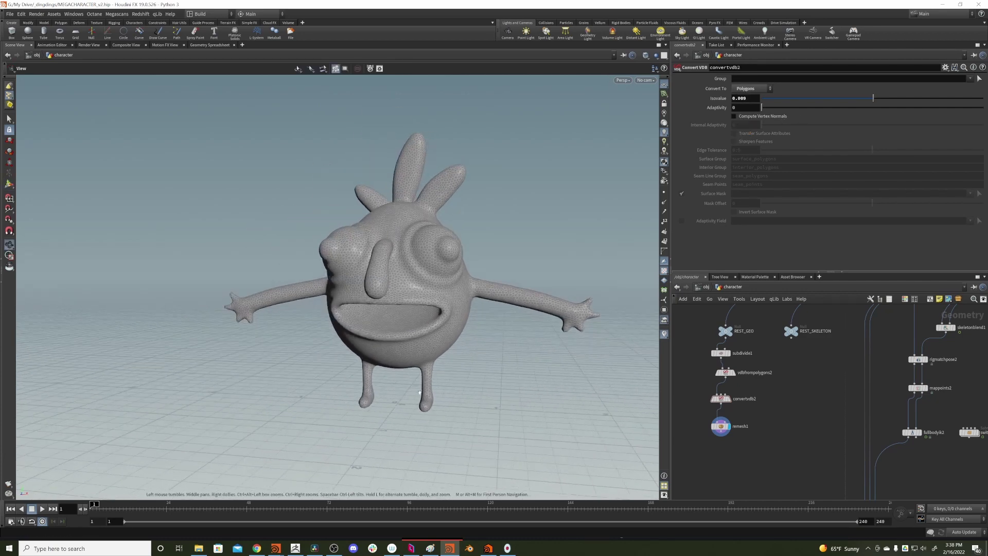
pyautogui.moveTo(419, 393); pyautogui.dragTo(438, 351, button='right')
pyautogui.moveTo(459, 245); pyautogui.dragTo(432, 306, button='middle')
pyautogui.moveTo(484, 257); pyautogui.dragTo(454, 299, button='right')
pyautogui.moveTo(462, 285); pyautogui.dragTo(448, 281, button='middle')
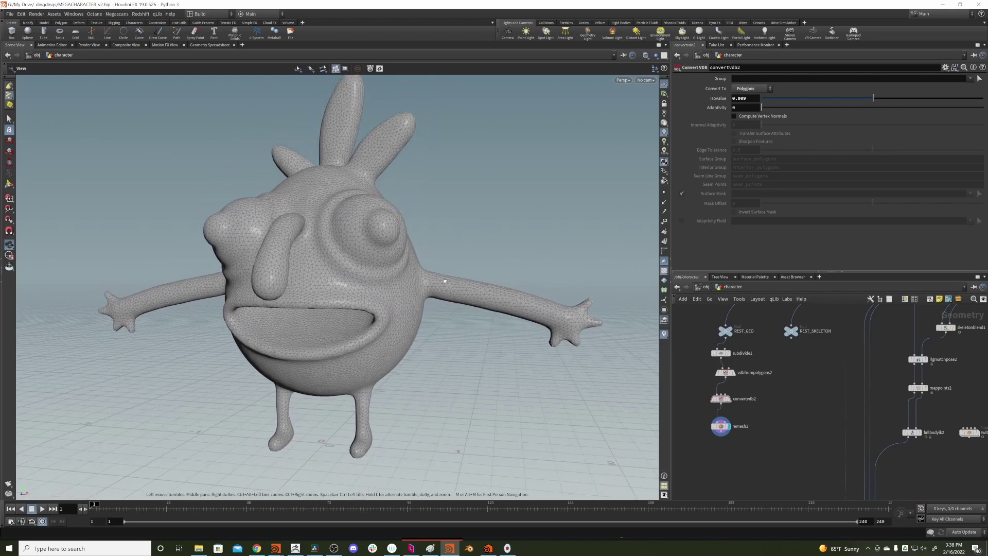
pyautogui.moveTo(445, 281); pyautogui.dragTo(536, 252)
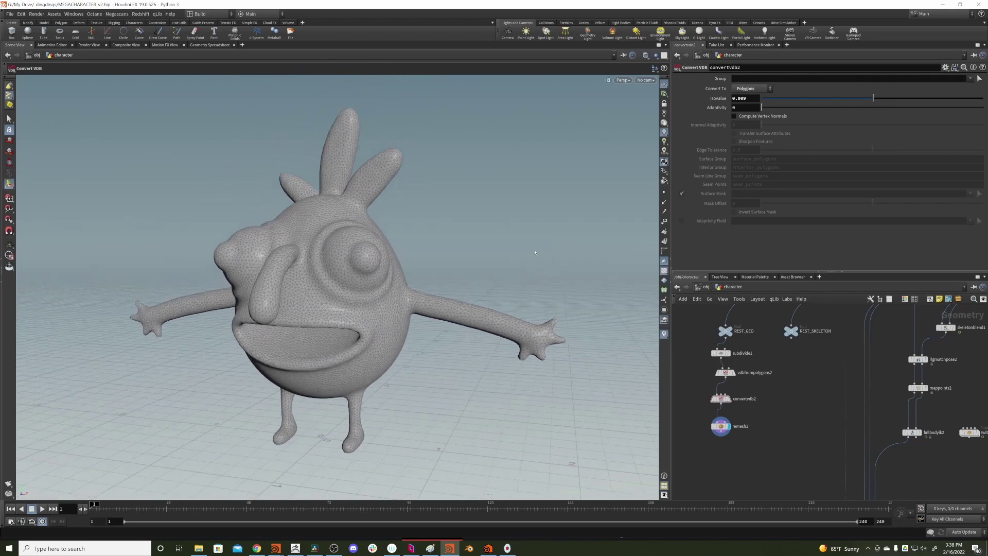
# Step: Compare the original REST_GEO character with the Remesh node's output by displaying each node in turn
pyautogui.click(735, 322)
pyautogui.click(726, 331)
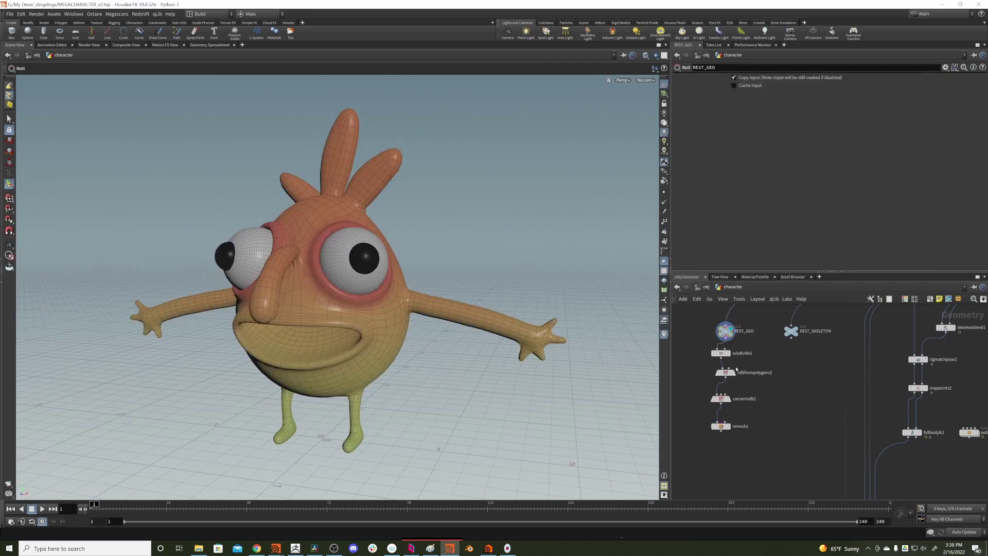
pyautogui.click(729, 427)
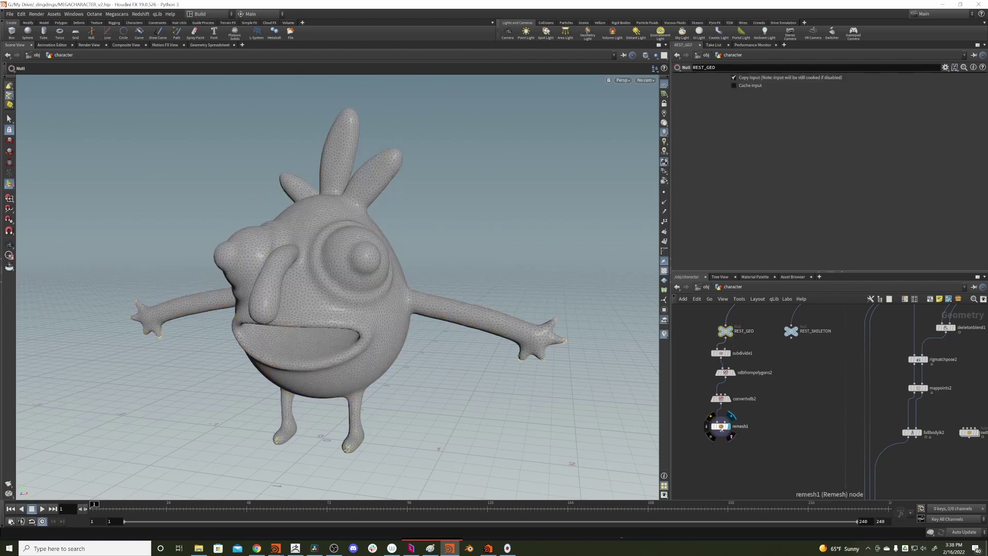
pyautogui.click(731, 333)
pyautogui.click(729, 426)
pyautogui.scroll(-4, 360, 305)
pyautogui.keyDown('alt'); pyautogui.moveTo(360, 305); pyautogui.dragTo(380, 300); pyautogui.keyUp('alt')
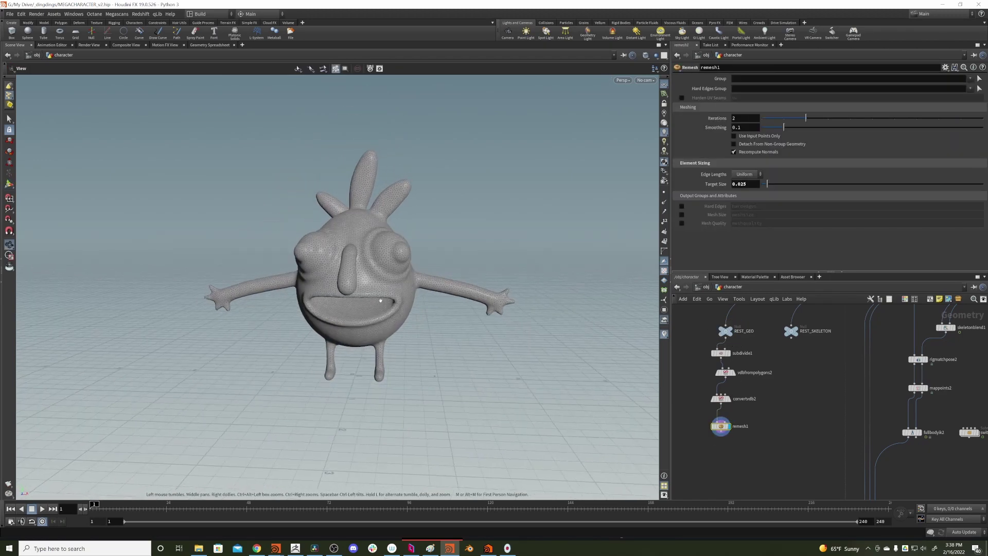
pyautogui.keyDown('alt'); pyautogui.moveTo(381, 300); pyautogui.dragTo(467, 264, button='right'); pyautogui.keyUp('alt')
pyautogui.keyDown('alt'); pyautogui.moveTo(468, 263); pyautogui.dragTo(453, 293, button='middle'); pyautogui.keyUp('alt')
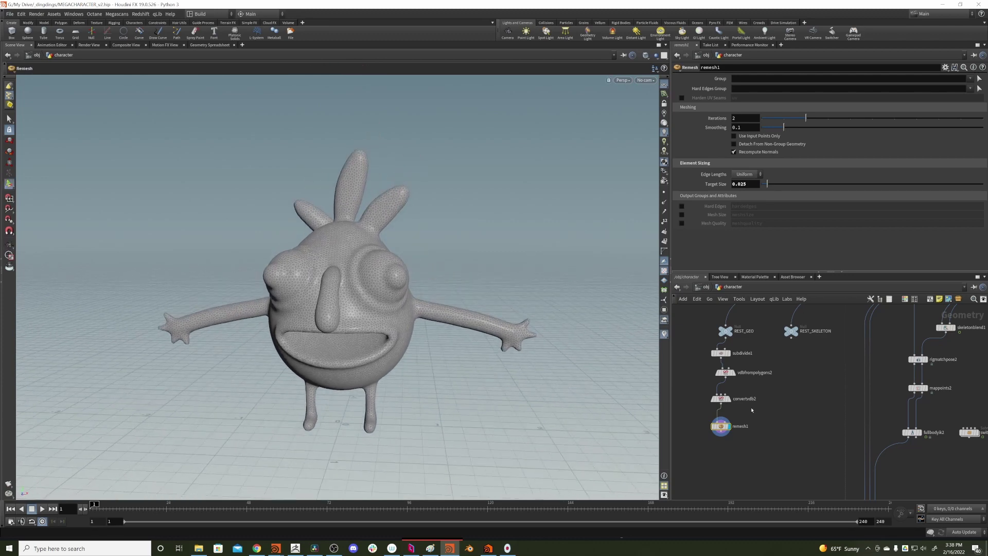
# Step: Add a Null node below the Remesh node and connect it to the Remesh output
pyautogui.scroll(-3, 772, 396)
pyautogui.press('Tab')
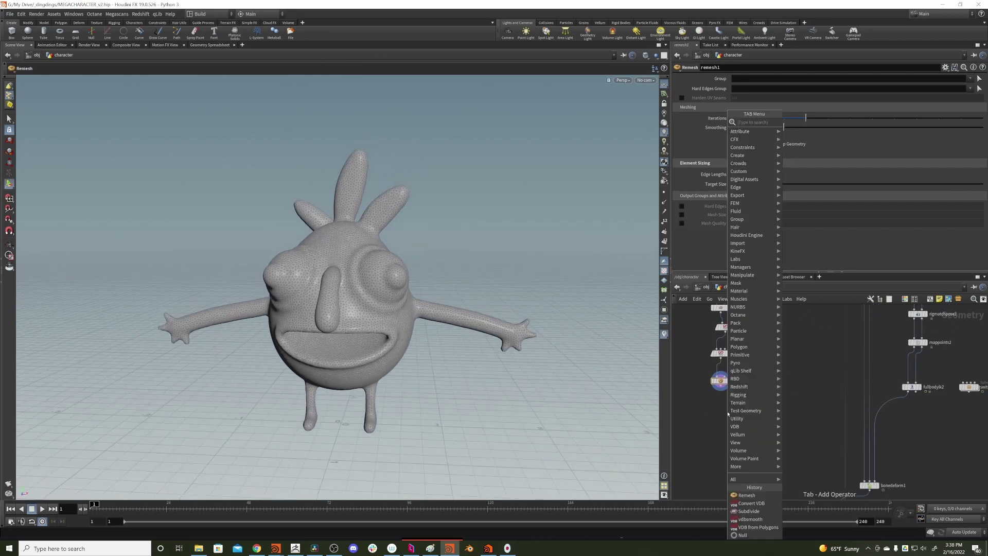
pyautogui.write('null')
pyautogui.press('Return')
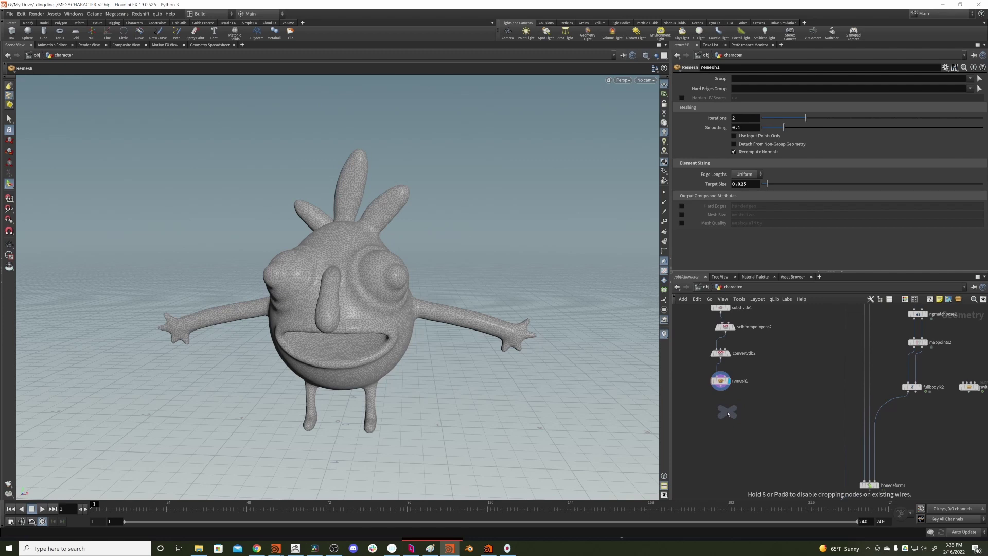
pyautogui.click(720, 410)
pyautogui.click(720, 404)
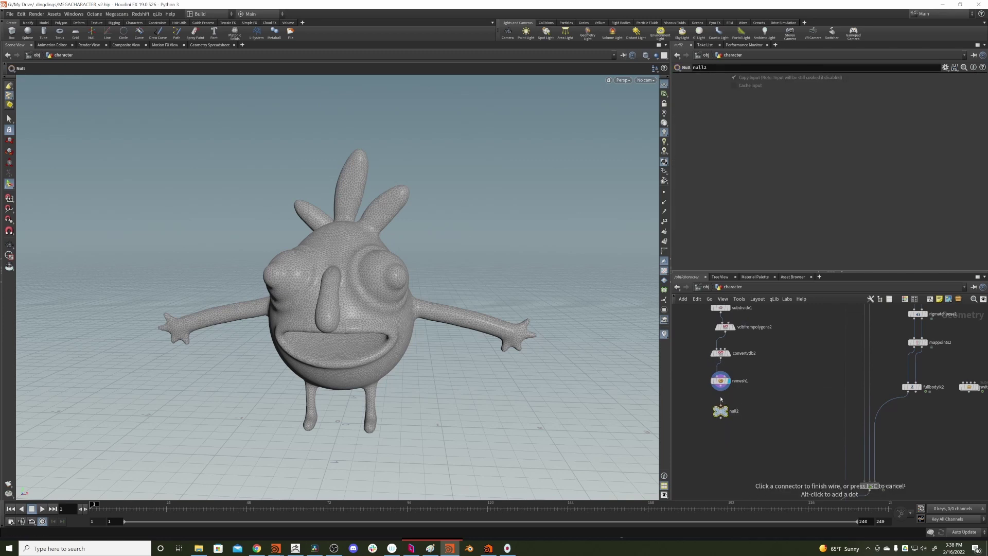
pyautogui.click(721, 405)
# Step: Rename the new Null node PROXY_GEO and leave more space between it and the Remesh node
pyautogui.doubleClick(735, 411)
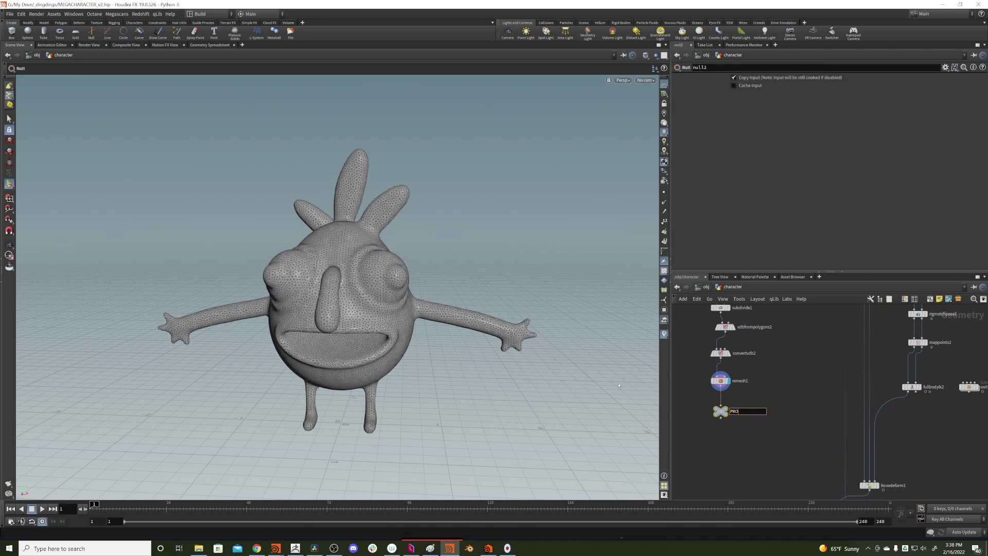
pyautogui.press('Return')
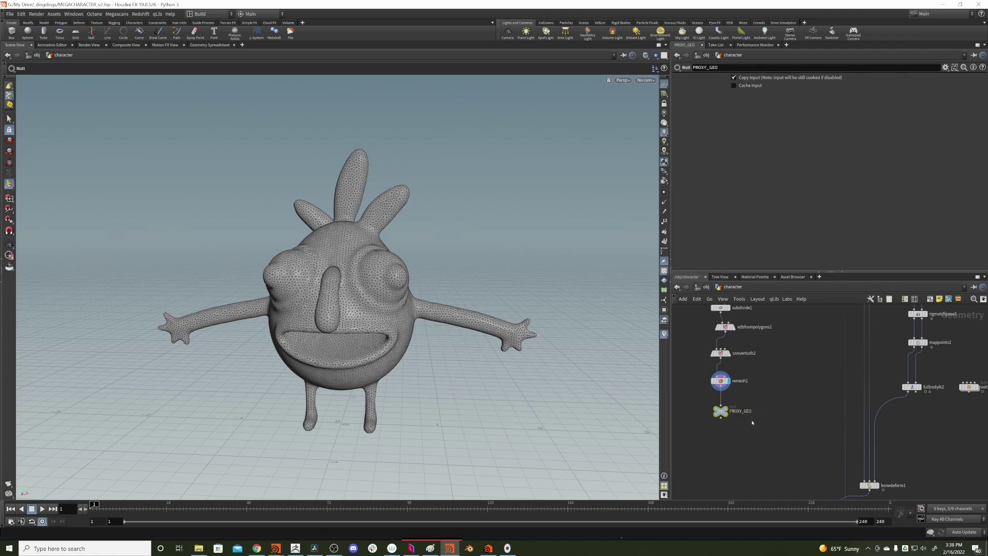
pyautogui.moveTo(721, 411); pyautogui.dragTo(721, 420)
pyautogui.click(774, 415)
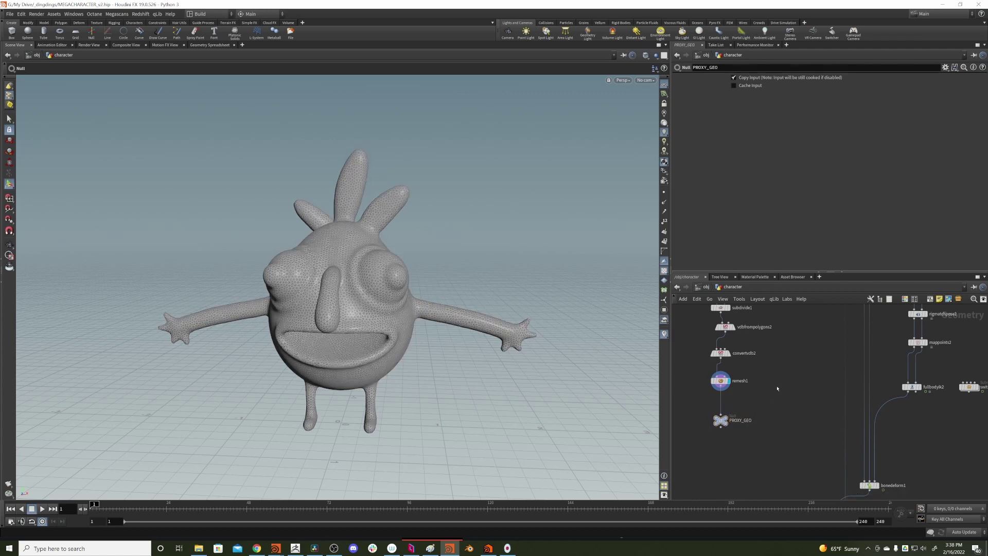
# Step: Add Vellum Configure Tetrahedral Softbody, placing Tet Conform between Remesh and PROXY_GEO and connecting the vellumtetrahedral node below PROXY_GEO
pyautogui.moveTo(775, 413); pyautogui.dragTo(766, 374, button='middle')
pyautogui.press('Tab')
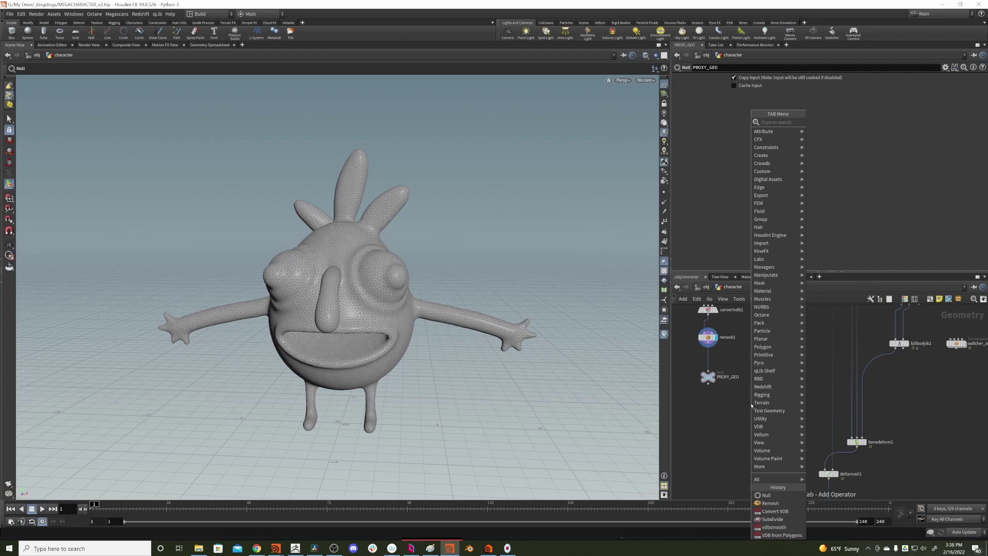
pyautogui.write('vellum tet')
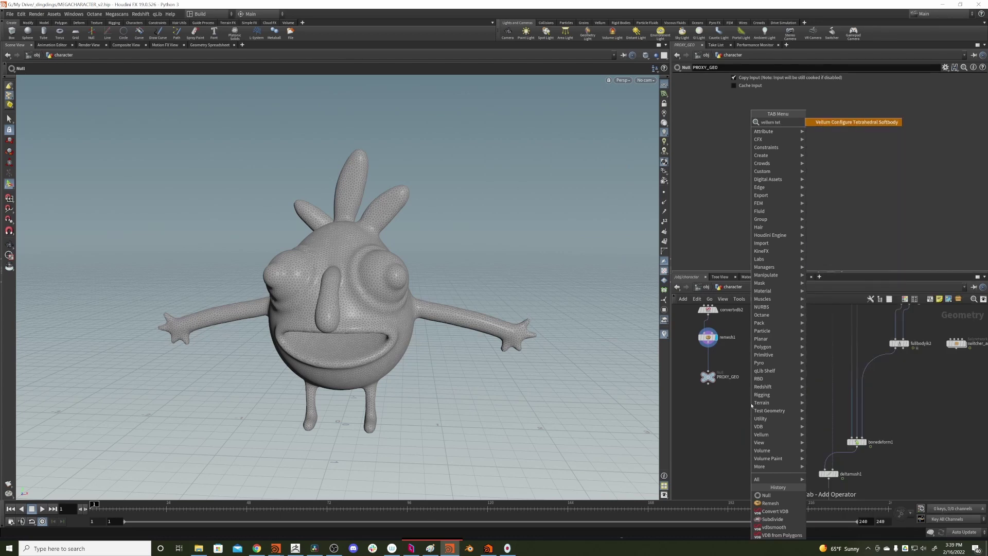
pyautogui.press('Return')
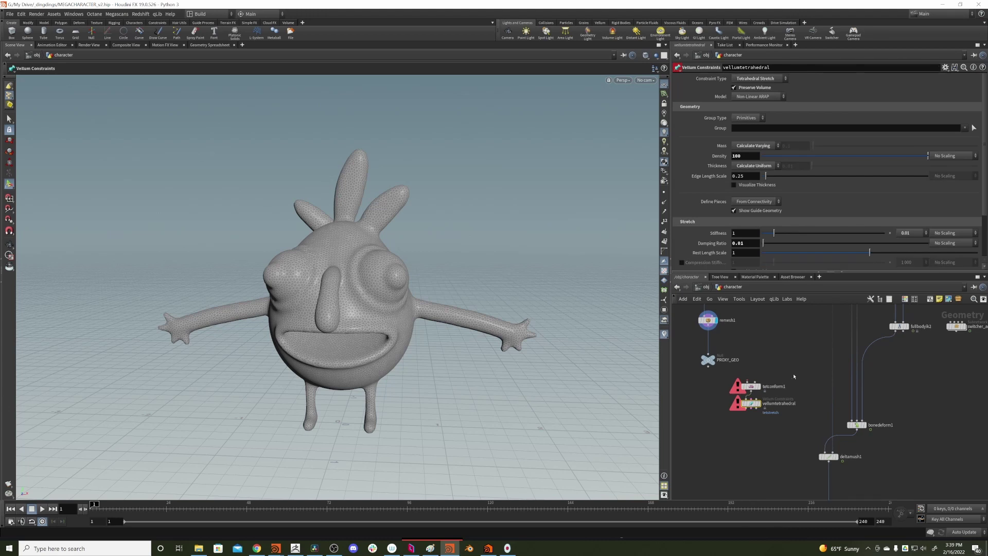
pyautogui.moveTo(751, 386); pyautogui.dragTo(709, 341)
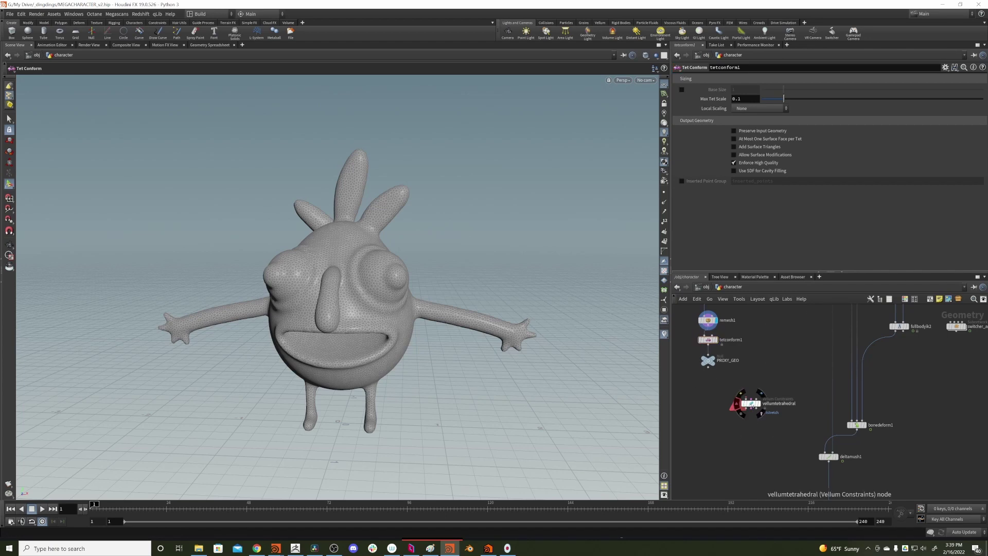
pyautogui.moveTo(752, 404); pyautogui.dragTo(707, 395)
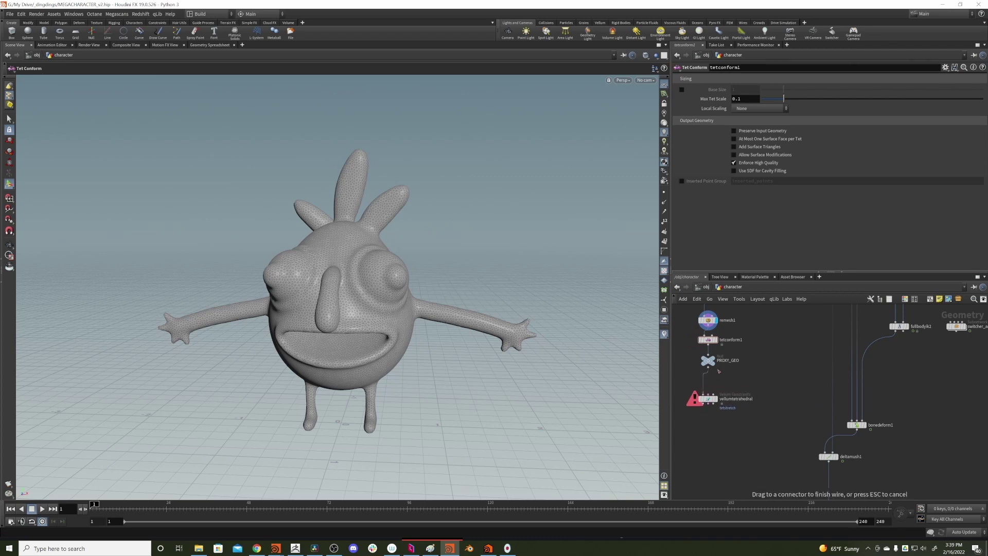
# Step: Check the node information of the Tet Conform and Remesh nodes
pyautogui.scroll(3, 690, 337)
pyautogui.moveTo(785, 347); pyautogui.dragTo(831, 346, button='middle')
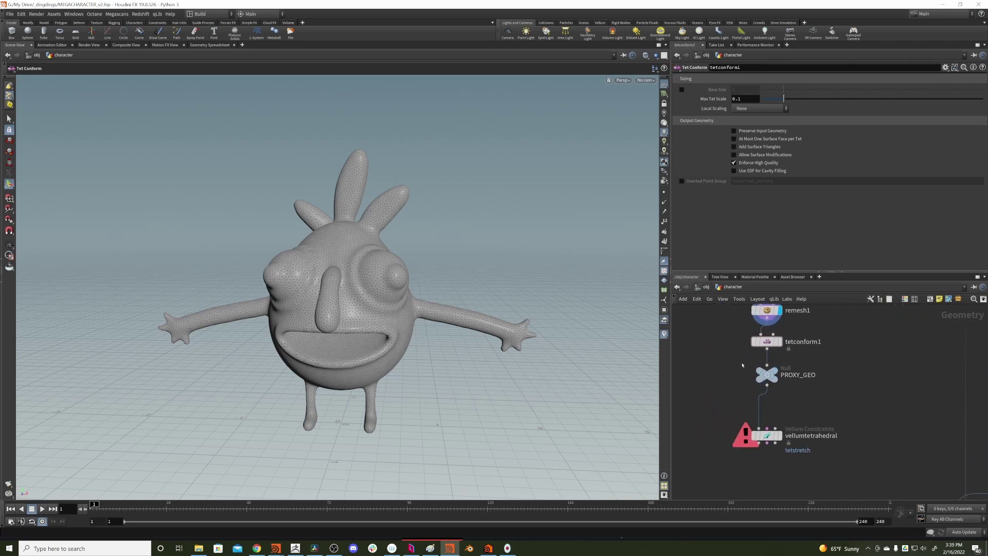
pyautogui.middleClick(752, 338)
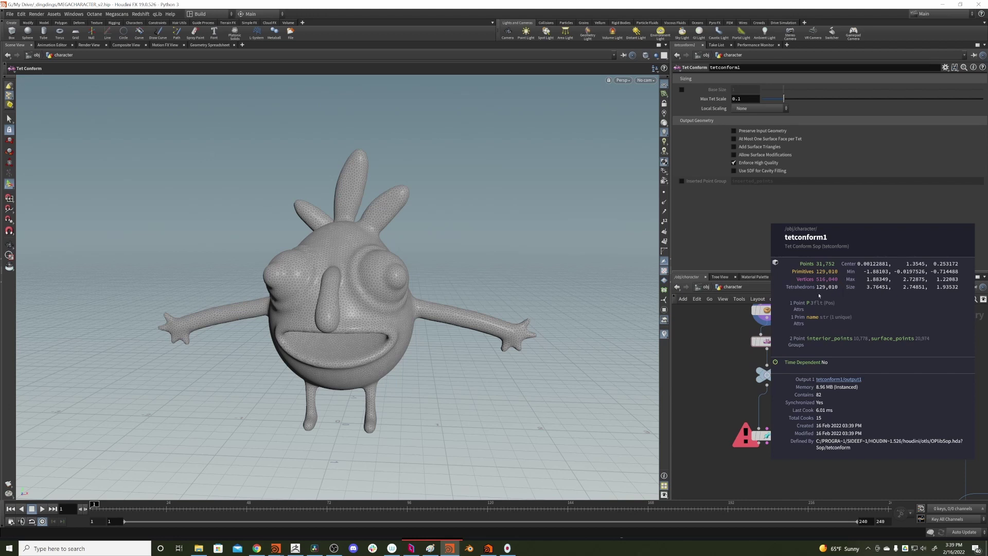
pyautogui.middleClick(768, 314)
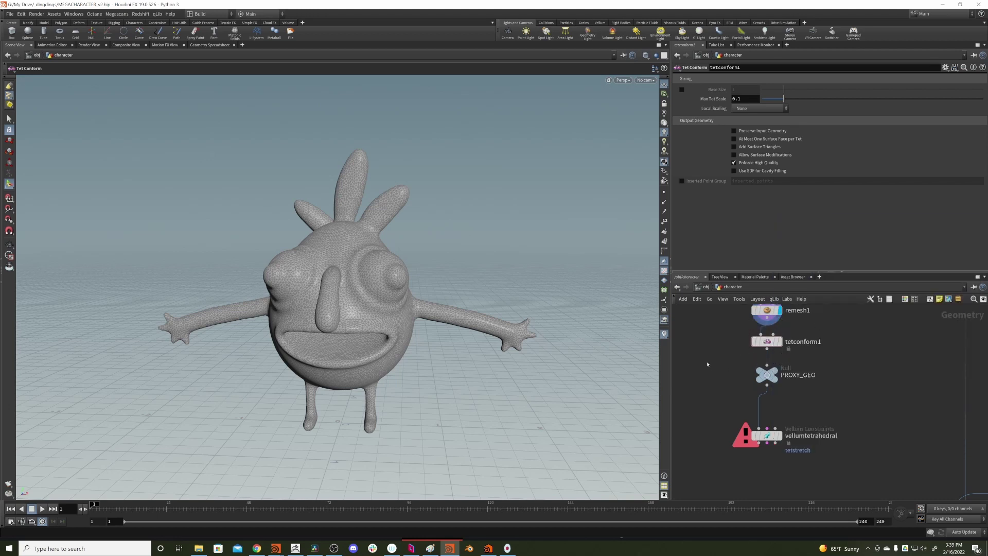
# Step: Add a temporary Clip node beside the Tet Conform node
pyautogui.moveTo(684, 360); pyautogui.dragTo(730, 360, button='middle')
pyautogui.press('Tab')
pyautogui.write('clip')
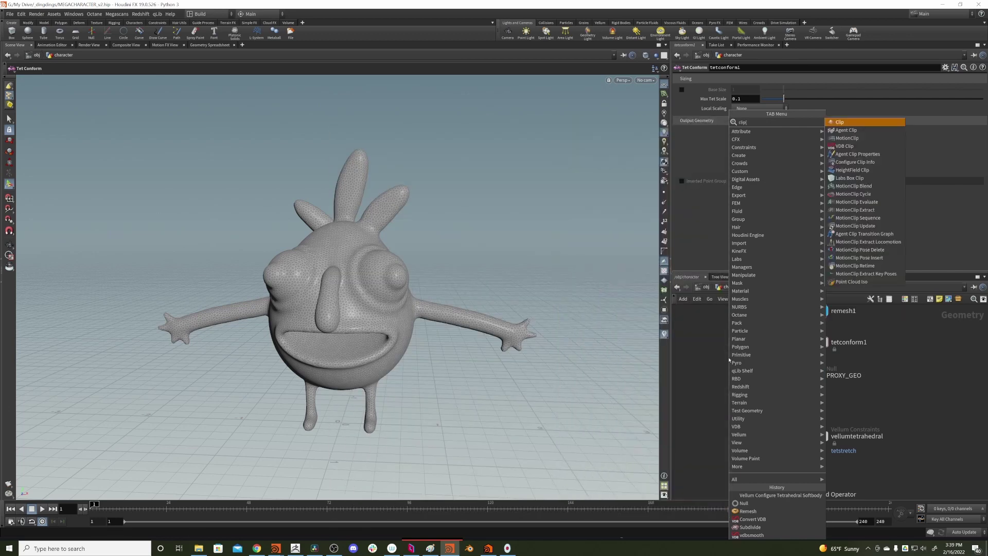
pyautogui.press('Return')
pyautogui.click(717, 367)
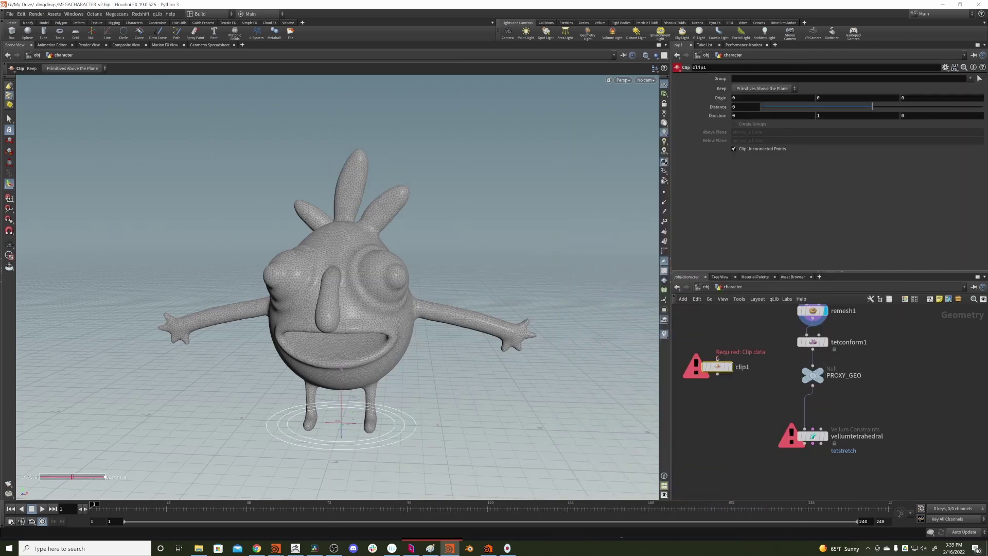
# Step: Display the Clip node on Tet Conform's output, set its distance to 0.65 and examine the tetrahedra inside the body
pyautogui.keyDown('alt'); pyautogui.moveTo(449, 356); pyautogui.dragTo(365, 315); pyautogui.keyUp('alt')
pyautogui.keyDown('alt'); pyautogui.moveTo(365, 315); pyautogui.dragTo(340, 242, button='middle'); pyautogui.keyUp('alt')
pyautogui.keyDown('alt'); pyautogui.moveTo(340, 242); pyautogui.dragTo(580, 275, button='right'); pyautogui.keyUp('alt')
pyautogui.keyDown('alt'); pyautogui.moveTo(580, 276); pyautogui.dragTo(353, 234); pyautogui.keyUp('alt')
pyautogui.keyDown('alt'); pyautogui.moveTo(353, 233); pyautogui.dragTo(505, 149, button='right'); pyautogui.keyUp('alt')
pyautogui.keyDown('alt'); pyautogui.moveTo(505, 149); pyautogui.dragTo(475, 253, button='middle'); pyautogui.keyUp('alt')
pyautogui.keyDown('alt'); pyautogui.moveTo(475, 253); pyautogui.dragTo(449, 198); pyautogui.keyUp('alt')
pyautogui.keyDown('alt'); pyautogui.moveTo(449, 198); pyautogui.dragTo(411, 209, button='right'); pyautogui.keyUp('alt')
pyautogui.keyDown('alt'); pyautogui.moveTo(412, 209); pyautogui.dragTo(413, 263, button='middle'); pyautogui.keyUp('alt')
pyautogui.keyDown('alt'); pyautogui.moveTo(413, 263); pyautogui.dragTo(415, 282); pyautogui.keyUp('alt')
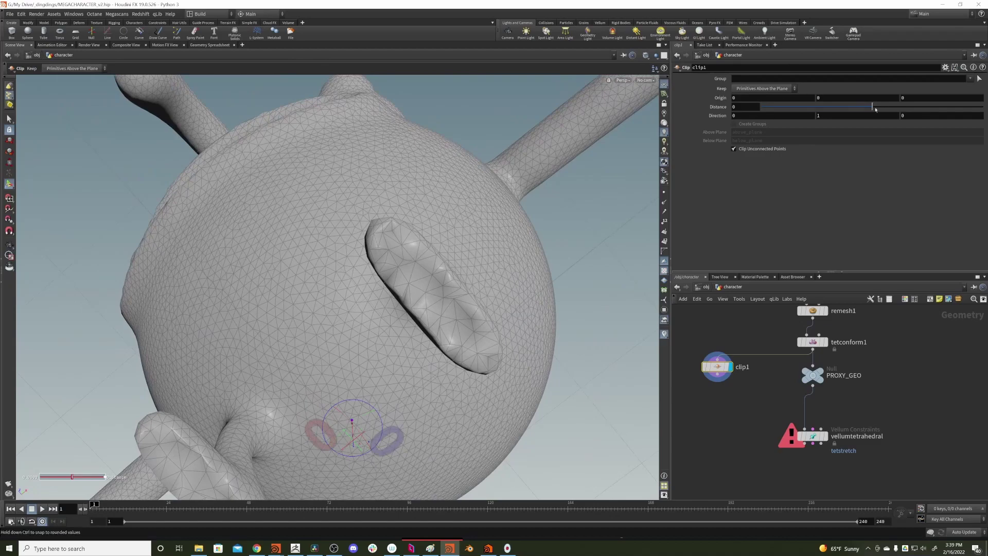
pyautogui.moveTo(877, 108); pyautogui.dragTo(891, 108)
pyautogui.keyDown('alt'); pyautogui.moveTo(478, 222); pyautogui.dragTo(437, 241); pyautogui.keyUp('alt')
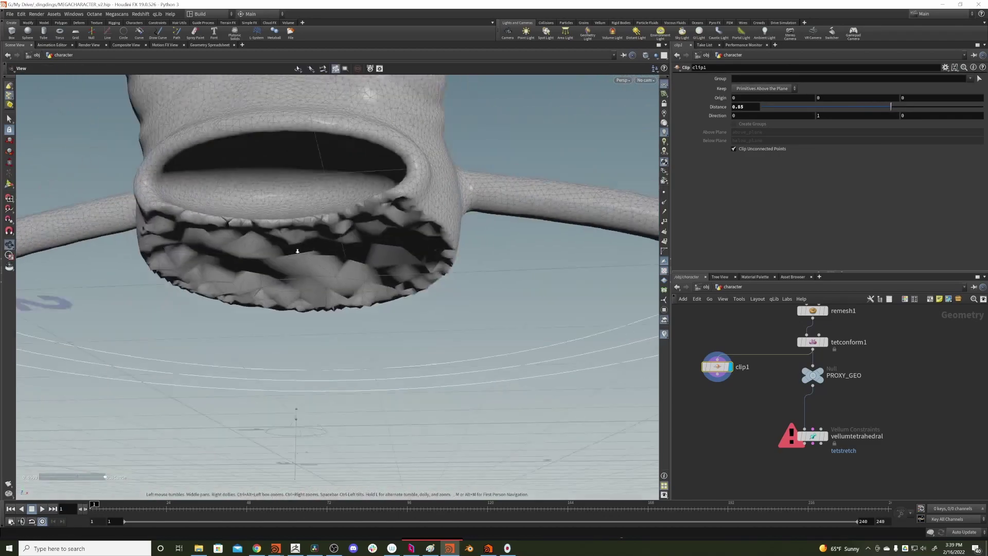
pyautogui.keyDown('alt'); pyautogui.moveTo(438, 242); pyautogui.dragTo(342, 224, button='right'); pyautogui.keyUp('alt')
pyautogui.keyDown('alt'); pyautogui.moveTo(342, 224); pyautogui.dragTo(327, 188); pyautogui.keyUp('alt')
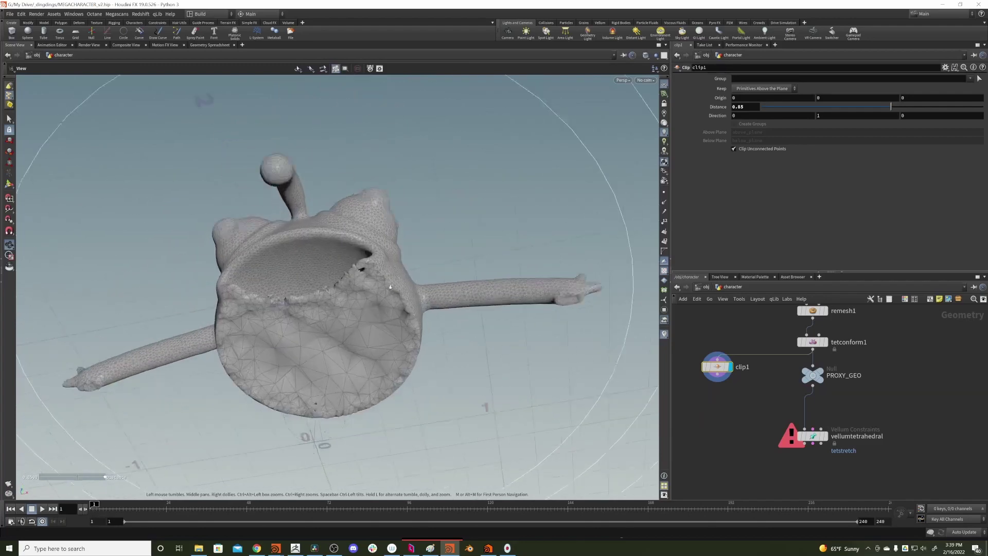
pyautogui.keyDown('alt'); pyautogui.moveTo(327, 188); pyautogui.dragTo(369, 238, button='right'); pyautogui.keyUp('alt')
pyautogui.moveTo(368, 238); pyautogui.dragTo(345, 249)
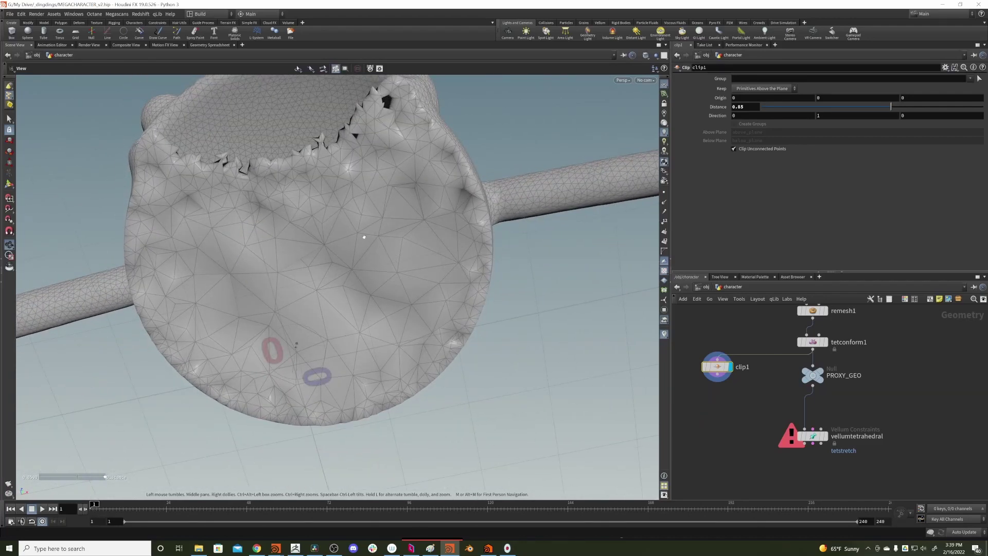
pyautogui.moveTo(363, 237); pyautogui.dragTo(352, 257)
pyautogui.keyDown('alt'); pyautogui.moveTo(352, 258); pyautogui.dragTo(280, 280, button='right'); pyautogui.keyUp('alt')
pyautogui.keyDown('alt'); pyautogui.moveTo(280, 280); pyautogui.dragTo(255, 340, button='middle'); pyautogui.keyUp('alt')
pyautogui.keyDown('alt'); pyautogui.moveTo(255, 340); pyautogui.dragTo(221, 314, button='right'); pyautogui.keyUp('alt')
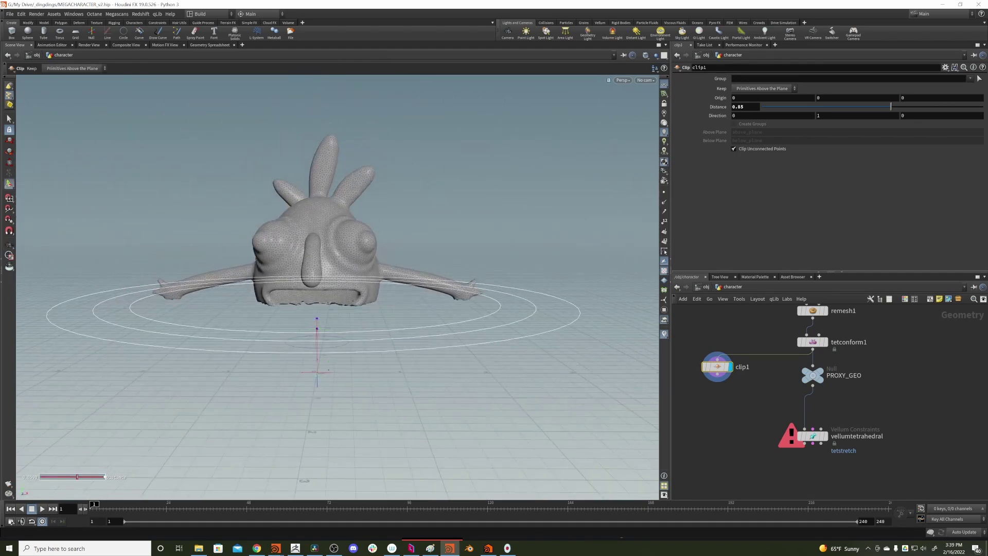
# Step: Delete the Clip node and display the vellumtetrahedral node
pyautogui.press('Delete')
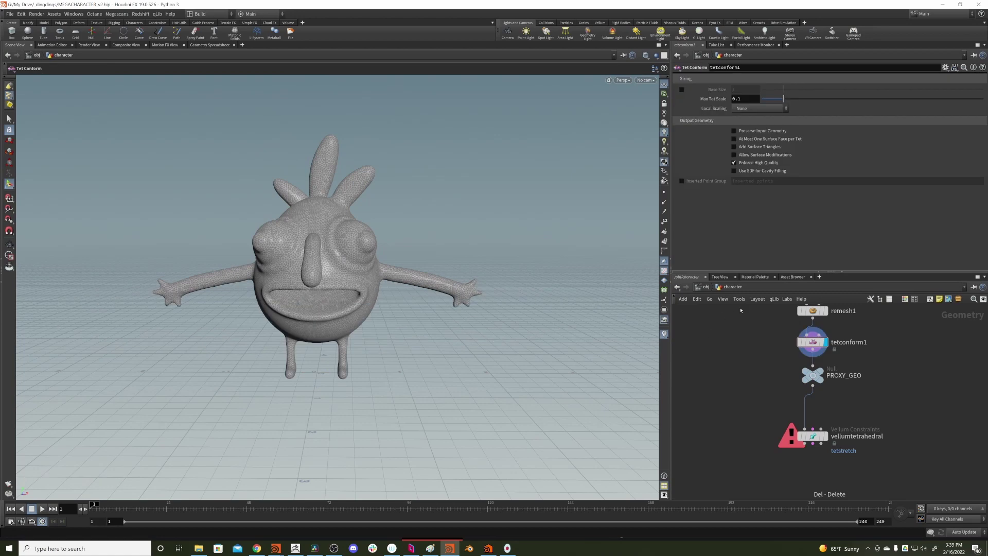
pyautogui.keyDown('alt'); pyautogui.moveTo(311, 309); pyautogui.dragTo(219, 294); pyautogui.keyUp('alt')
pyautogui.scroll(-3, 722, 396)
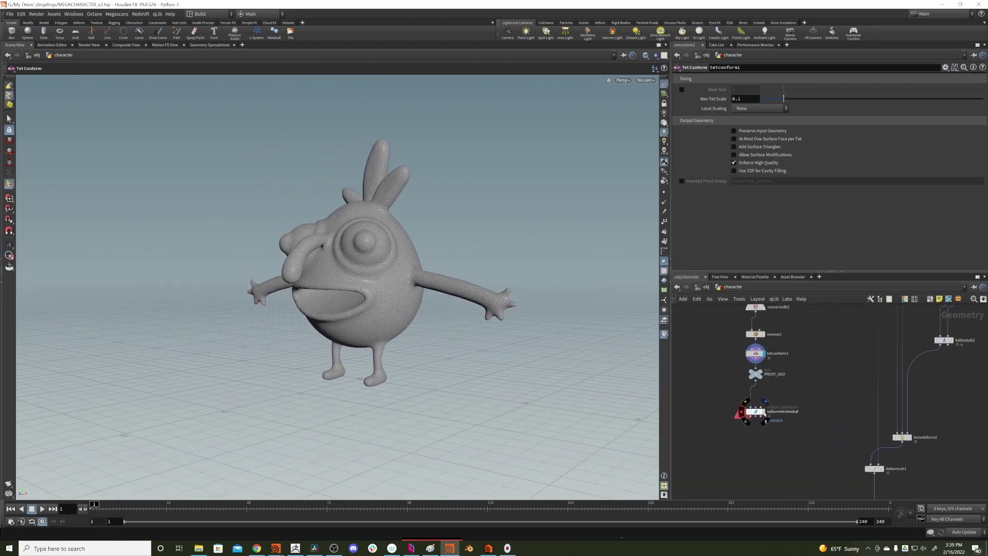
pyautogui.click(766, 402)
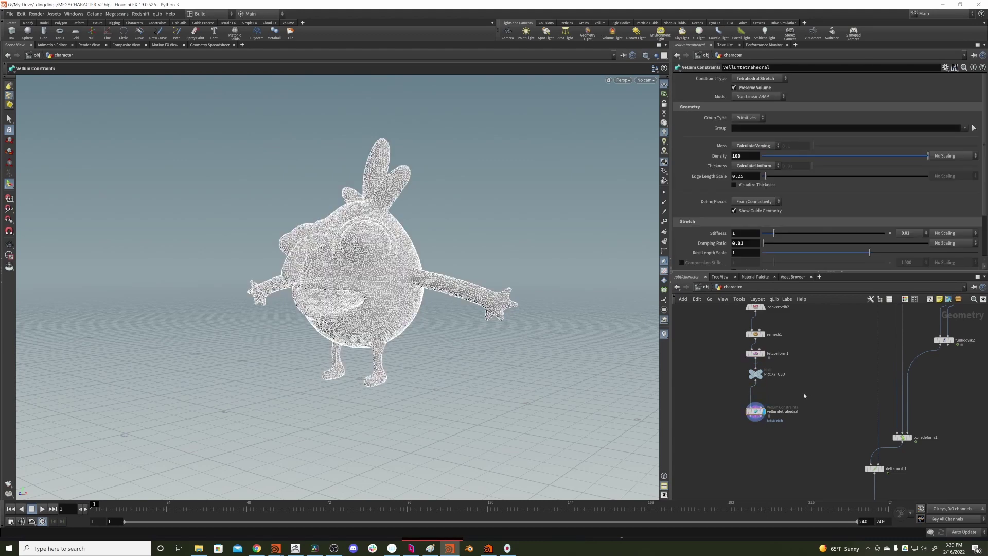
# Step: Insert a Point Deform node between PROXY_GEO and vellumtetrahedral
pyautogui.press('Tab')
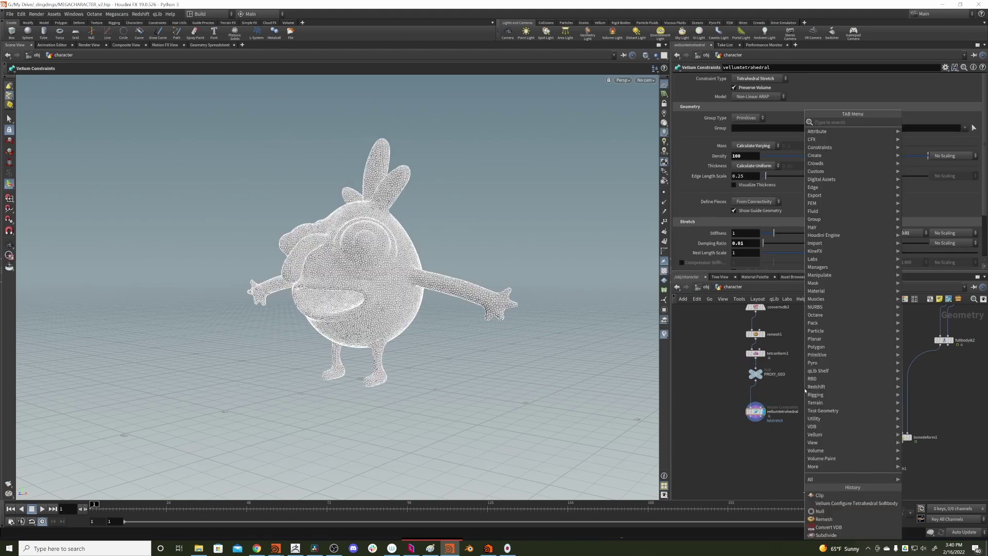
pyautogui.write('pointdef')
pyautogui.press('Return')
pyautogui.click(806, 391)
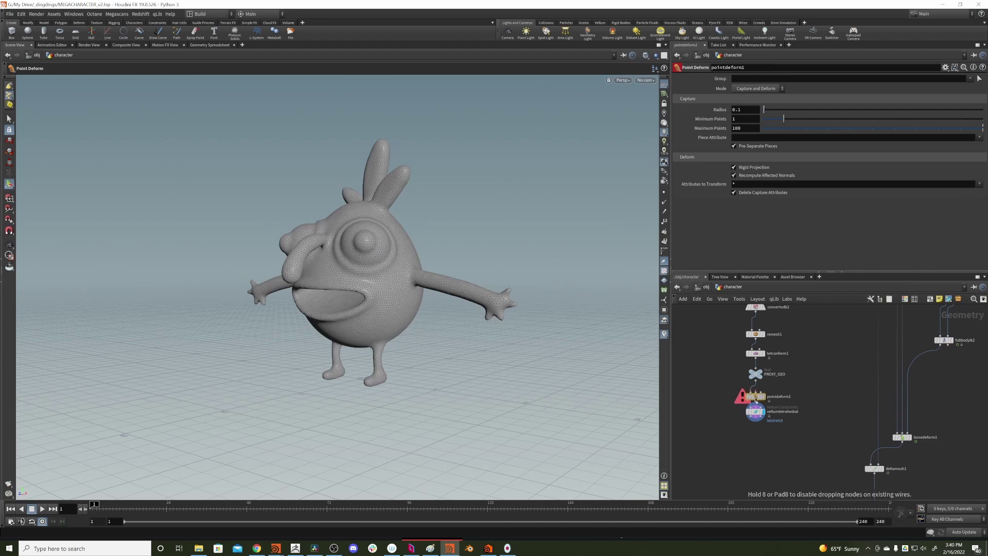
pyautogui.click(753, 400)
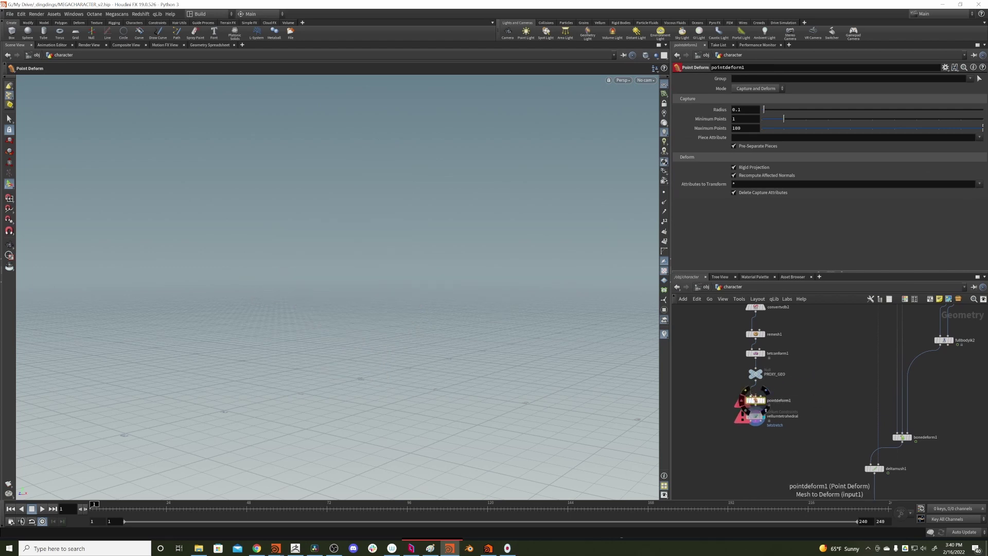
# Step: Connect REST_GEO to the Point Deform's rest lattice input and ANIM_OUT to its deformed lattice input
pyautogui.click(755, 394)
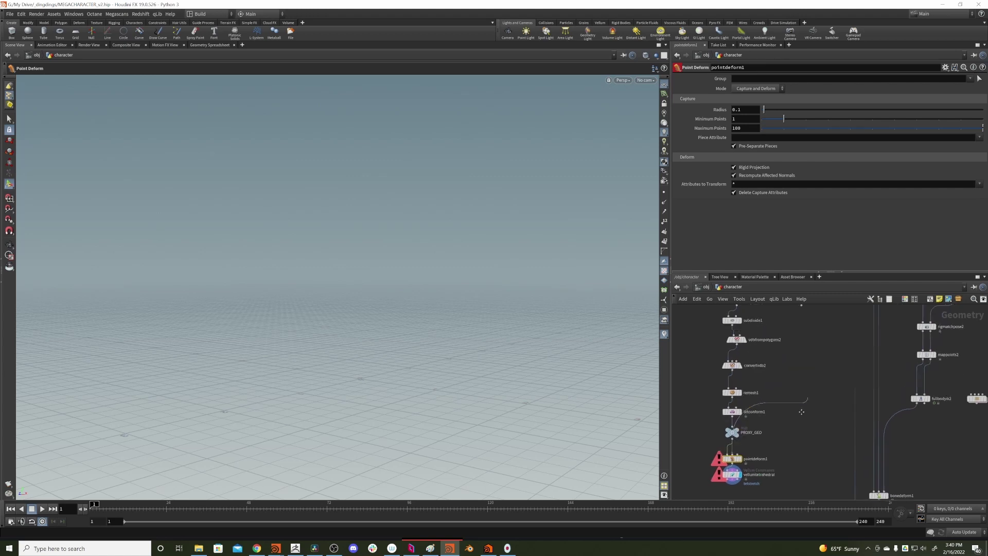
pyautogui.click(723, 350)
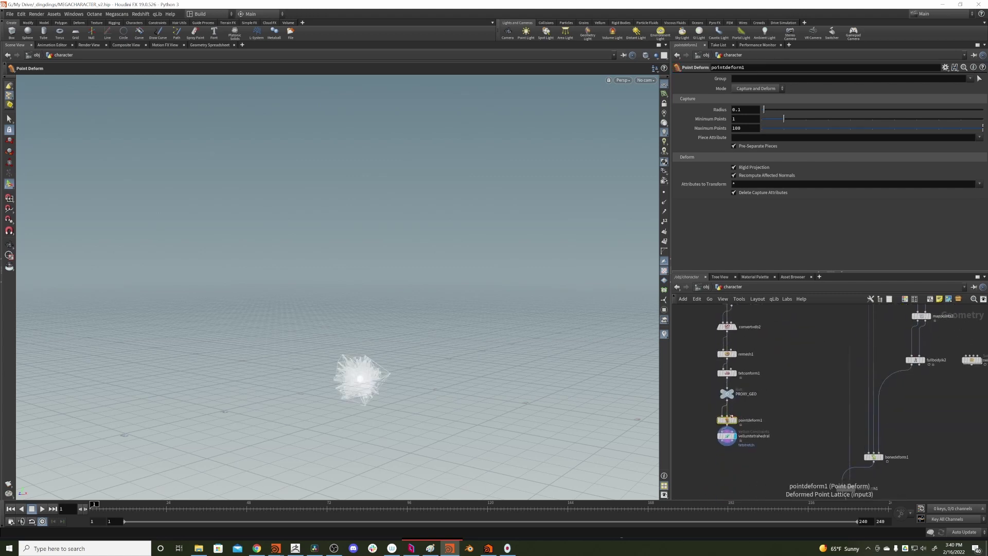
pyautogui.click(732, 417)
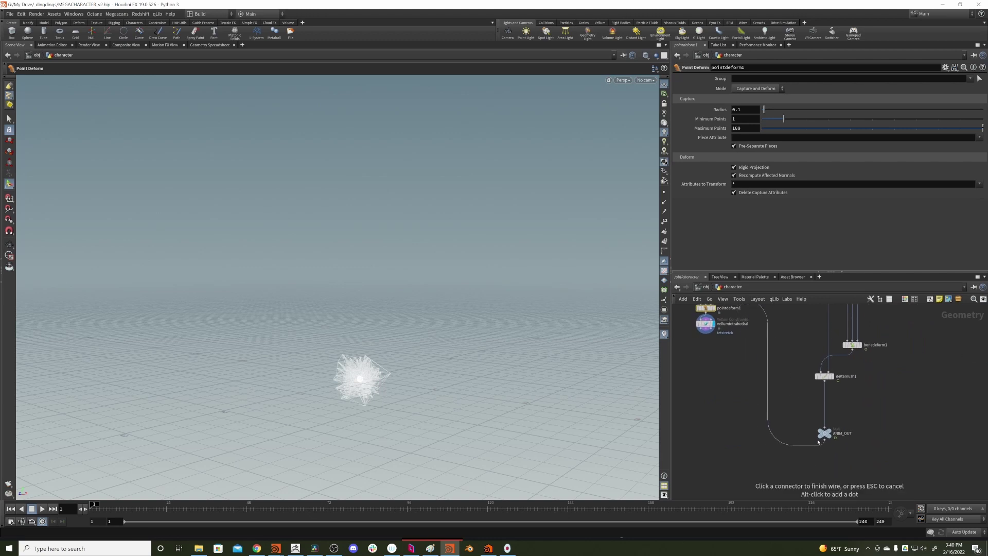
pyautogui.click(823, 442)
pyautogui.click(722, 361)
pyautogui.moveTo(730, 311); pyautogui.dragTo(749, 398, button='middle')
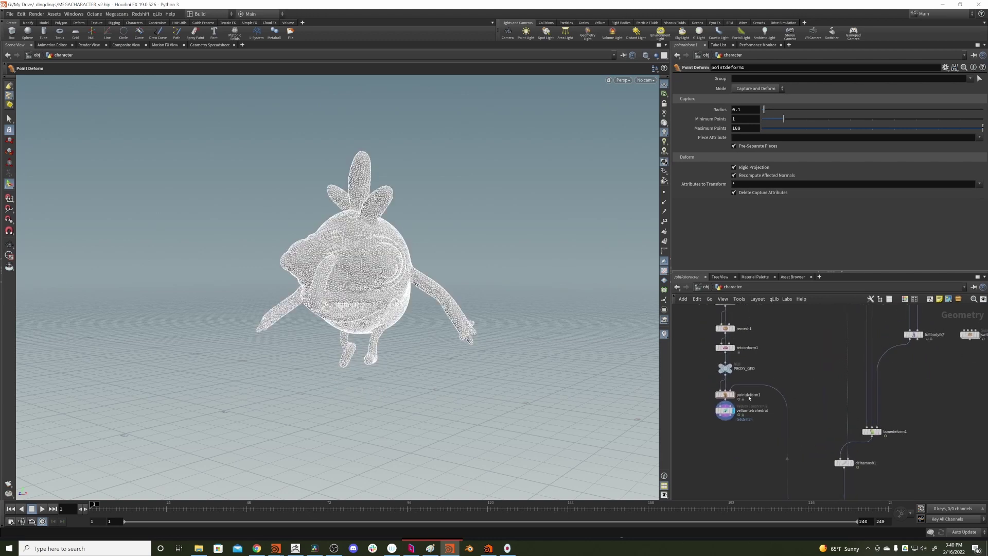
# Step: Move PROXY_GEO and its upstream proxy nodes aside so the wires into the Point Deform are easier to read
pyautogui.moveTo(727, 370); pyautogui.dragTo(689, 376)
pyautogui.scroll(-4, 746, 420)
pyautogui.moveTo(715, 334); pyautogui.dragTo(716, 381)
pyautogui.scroll(5, 747, 350)
pyautogui.moveTo(765, 344); pyautogui.dragTo(763, 406, button='middle')
# Step: Display the REST_GEO, ANIM_OUT and PROXY_GEO nodes in turn to compare the geometries feeding the Point Deform
pyautogui.click(756, 390)
pyautogui.click(730, 351)
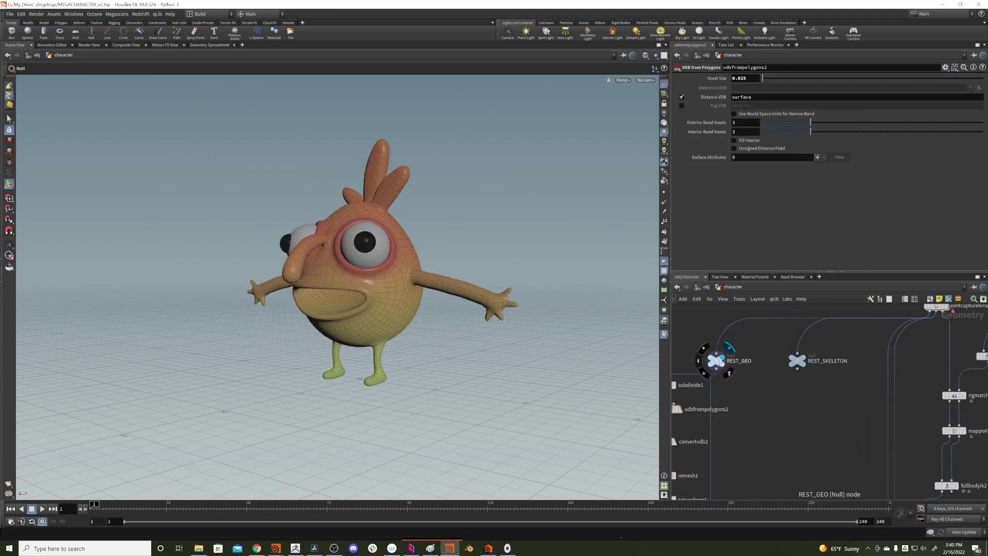
pyautogui.moveTo(824, 429); pyautogui.dragTo(790, 340, button='middle')
pyautogui.moveTo(818, 458); pyautogui.dragTo(837, 498, button='middle')
pyautogui.click(808, 399)
pyautogui.moveTo(735, 382)
pyautogui.mouseDown(button='middle')
pyautogui.moveTo(785, 390)
pyautogui.moveTo(752, 378)
pyautogui.mouseUp(button='middle')
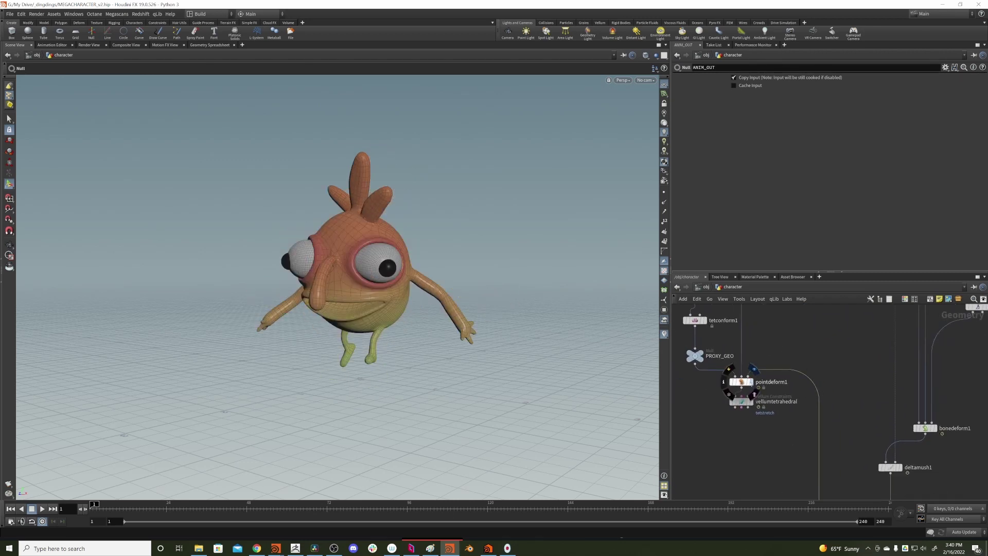
pyautogui.click(751, 382)
pyautogui.click(704, 354)
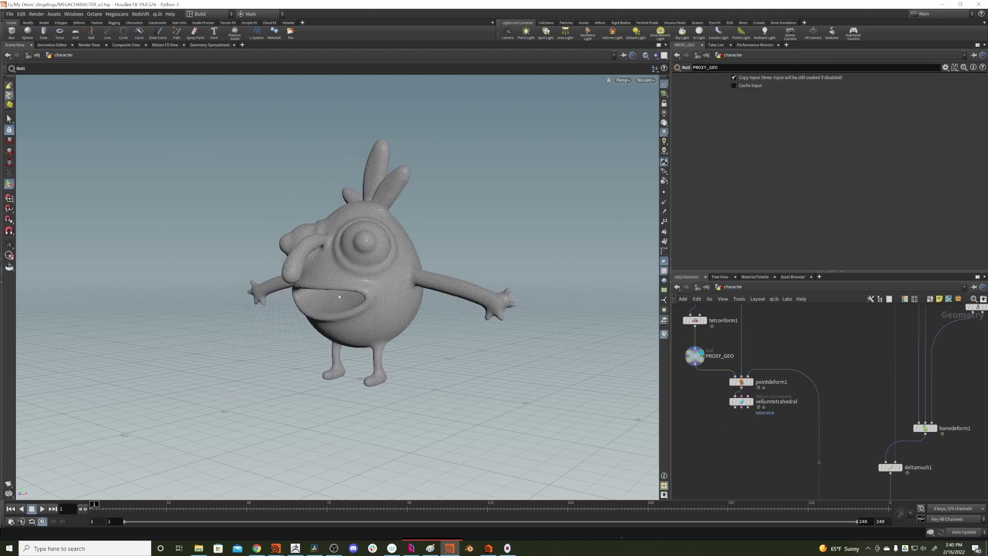
pyautogui.moveTo(766, 320); pyautogui.dragTo(752, 360, button='middle')
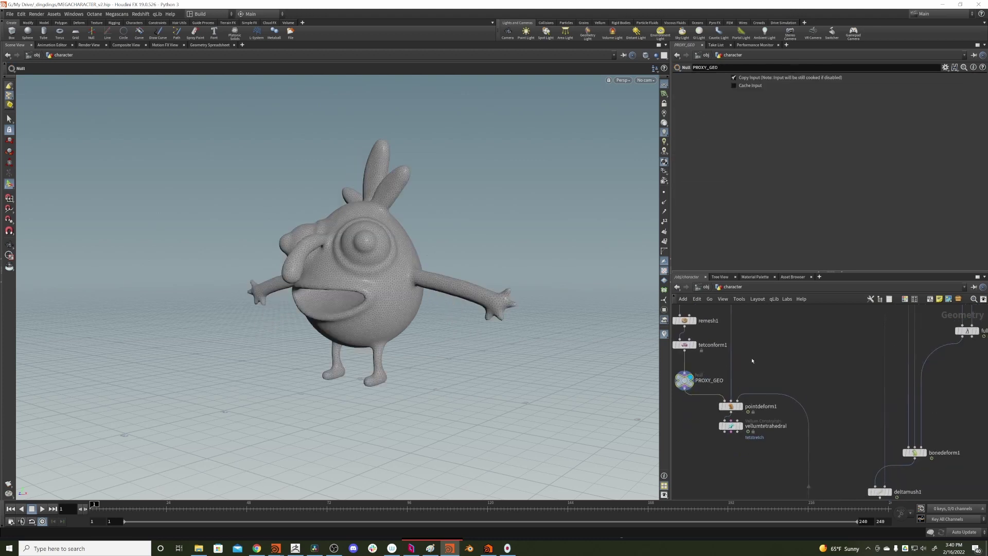
pyautogui.moveTo(739, 311); pyautogui.dragTo(734, 447, button='middle')
pyautogui.click(733, 343)
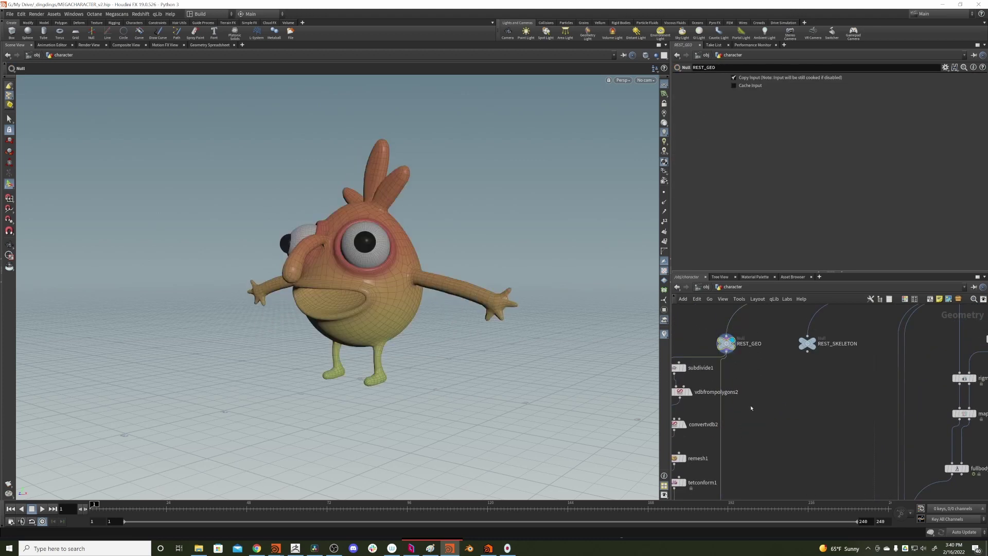
pyautogui.scroll(-5, 751, 408)
pyautogui.scroll(-6, 755, 410)
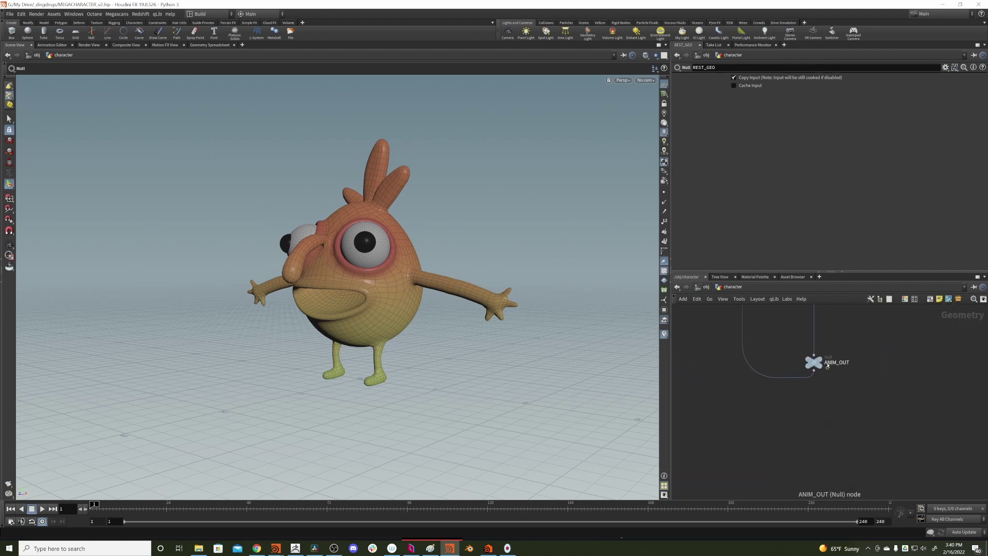
pyautogui.click(818, 363)
pyautogui.scroll(4, 771, 366)
# Step: Display the Point Deform result, play the proxy mesh animation and return to frame 1
pyautogui.click(731, 329)
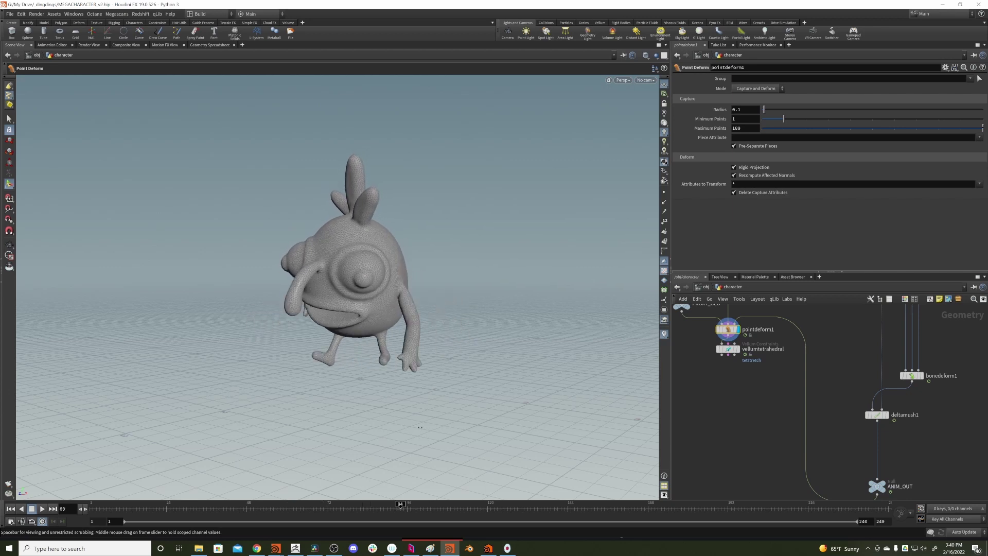
pyautogui.click(42, 509)
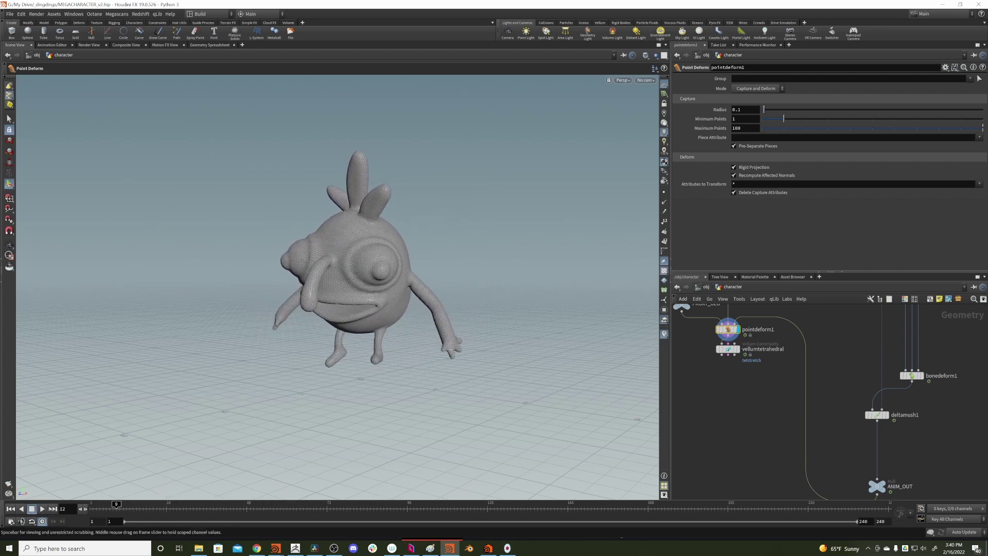
pyautogui.click(10, 509)
# Step: Add a Vellum Solver node below vellumtetrahedral
pyautogui.press('Tab')
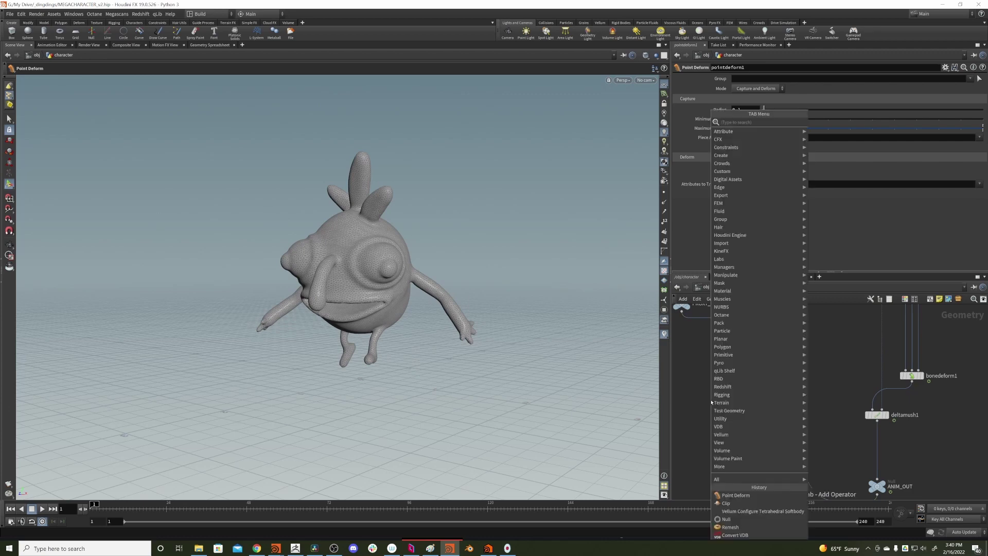
pyautogui.write('vellum sol')
pyautogui.press('Return')
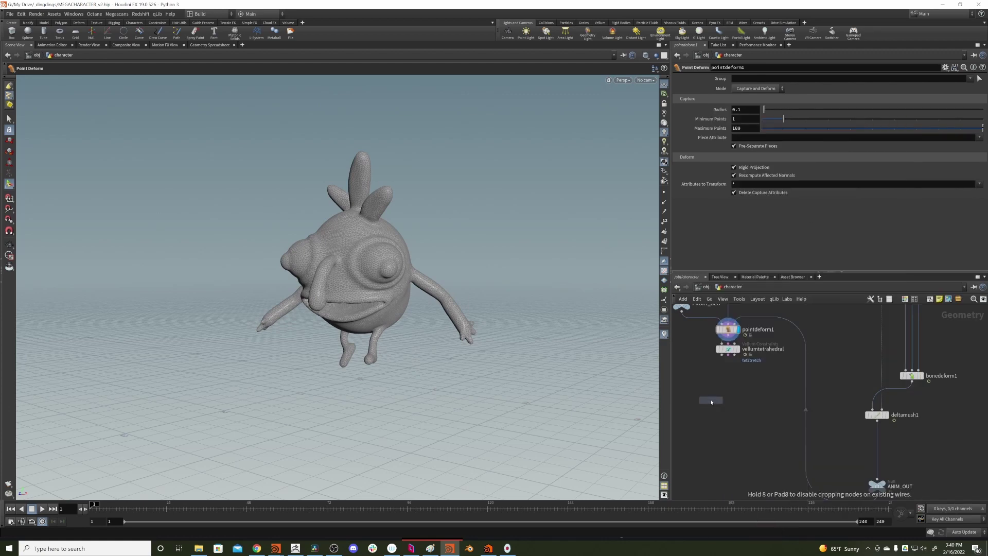
pyautogui.click(729, 391)
pyautogui.click(728, 392)
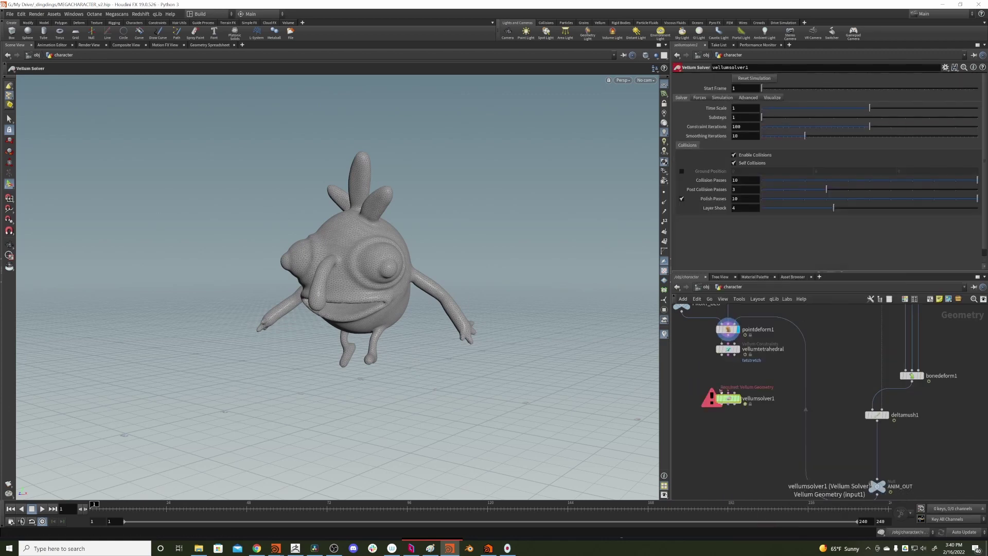
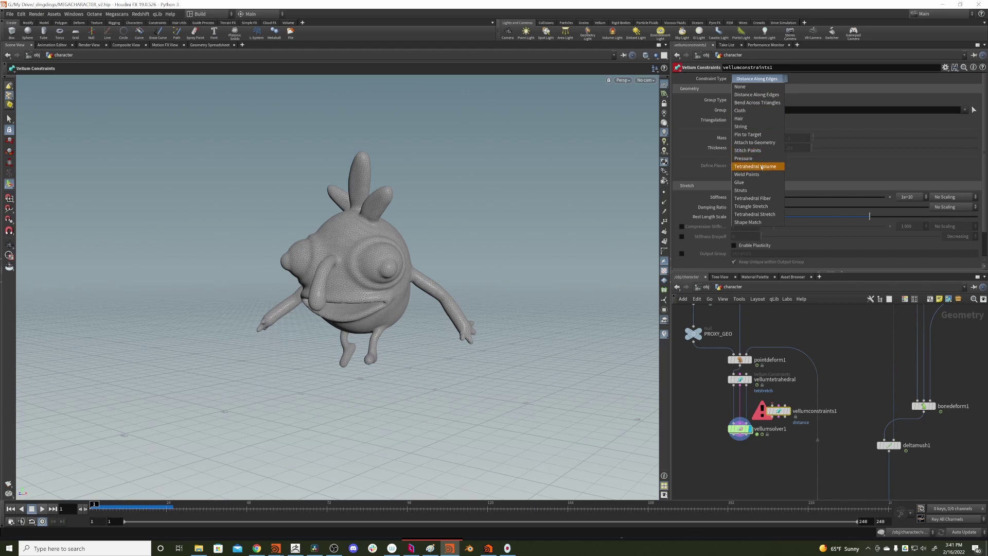
# Step: Set the new Vellum Constraints node to Pin to Target and insert it between vellumtetrahedral and the Vellum Solver
pyautogui.click(749, 134)
pyautogui.moveTo(779, 411); pyautogui.dragTo(739, 408)
pyautogui.click(786, 408)
pyautogui.moveTo(786, 408); pyautogui.dragTo(799, 398, button='middle')
pyautogui.moveTo(796, 399)
pyautogui.mouseDown()
pyautogui.moveTo(731, 429)
pyautogui.moveTo(773, 409)
pyautogui.mouseUp()
pyautogui.click(739, 399)
pyautogui.click(773, 421)
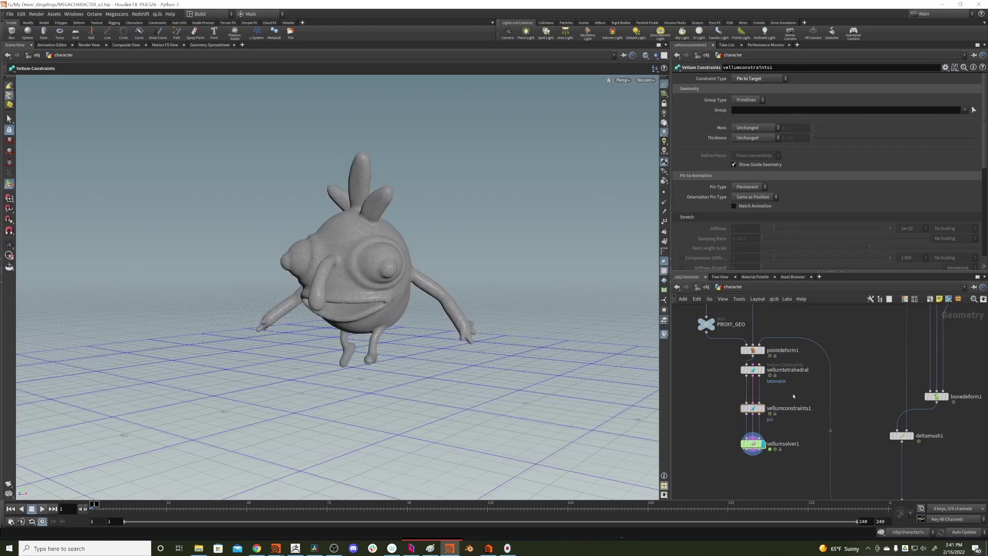
# Step: Set the pin constraint's Pin Type and Orientation Pin Type to Soft and enable Match Animation
pyautogui.click(754, 188)
pyautogui.click(747, 212)
pyautogui.click(754, 197)
pyautogui.click(746, 220)
pyautogui.click(746, 206)
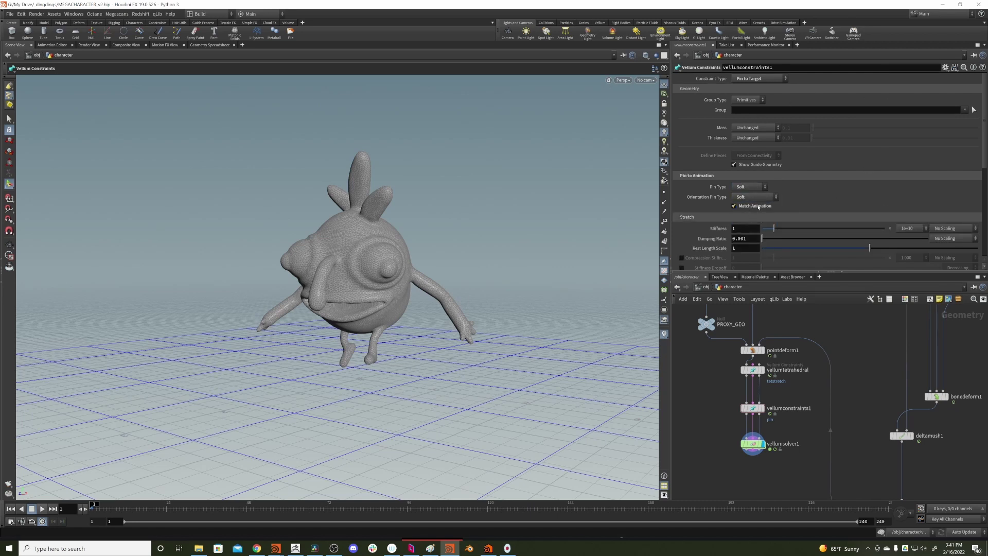
pyautogui.click(759, 188)
pyautogui.click(811, 187)
pyautogui.click(761, 199)
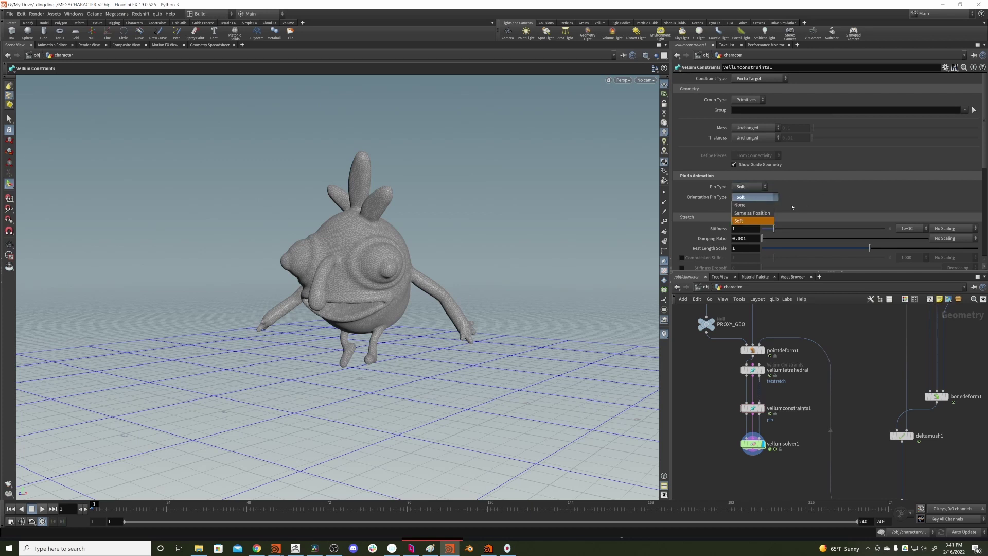
pyautogui.click(748, 221)
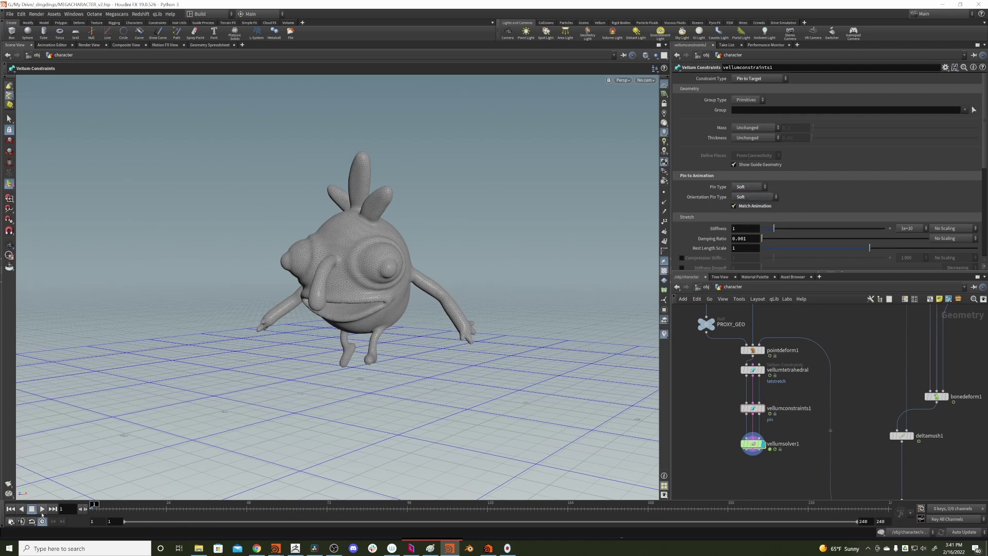
# Step: Play the simulation with the soft pin constraint and return to frame 1
pyautogui.click(42, 509)
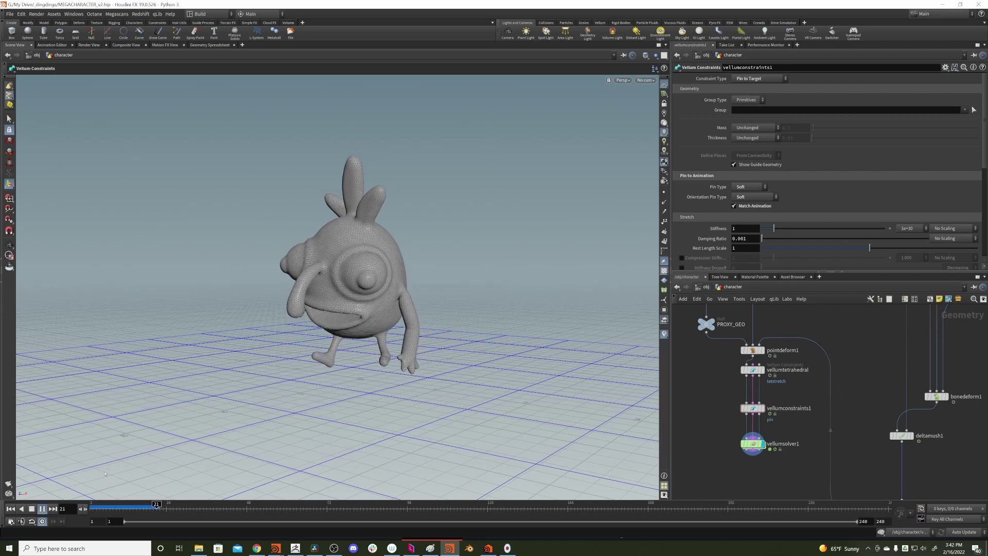
pyautogui.moveTo(160, 509); pyautogui.dragTo(59, 506)
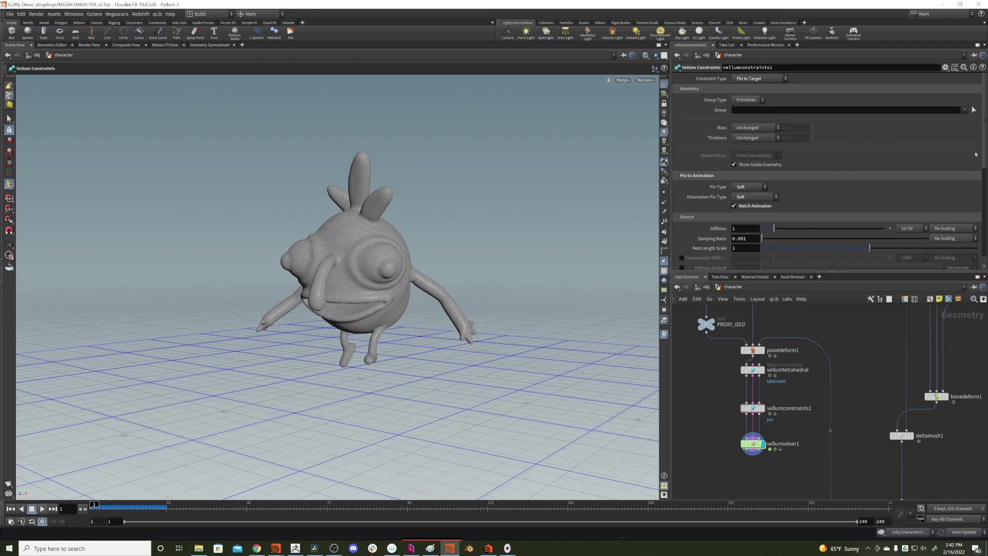
pyautogui.moveTo(806, 403); pyautogui.dragTo(791, 422, button='middle')
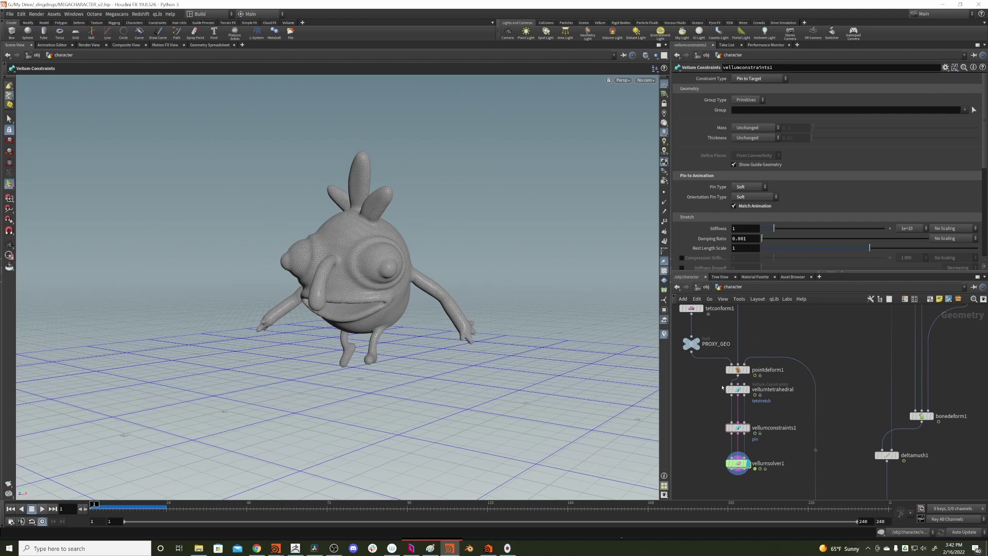
# Step: Display the Point Deform node and scrub its animation to compare it with the Vellum Solver result
pyautogui.click(738, 463)
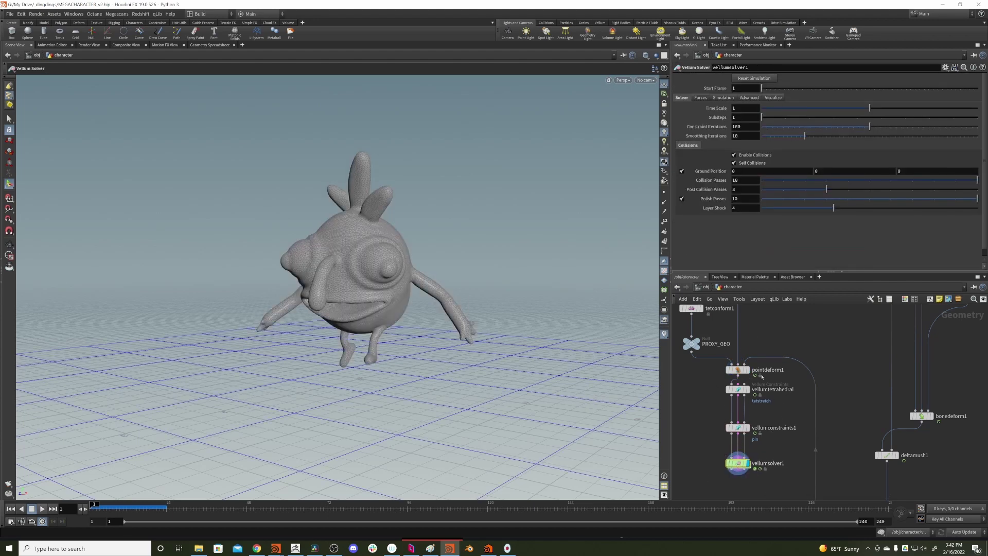
pyautogui.click(747, 370)
pyautogui.click(749, 370)
pyautogui.click(738, 370)
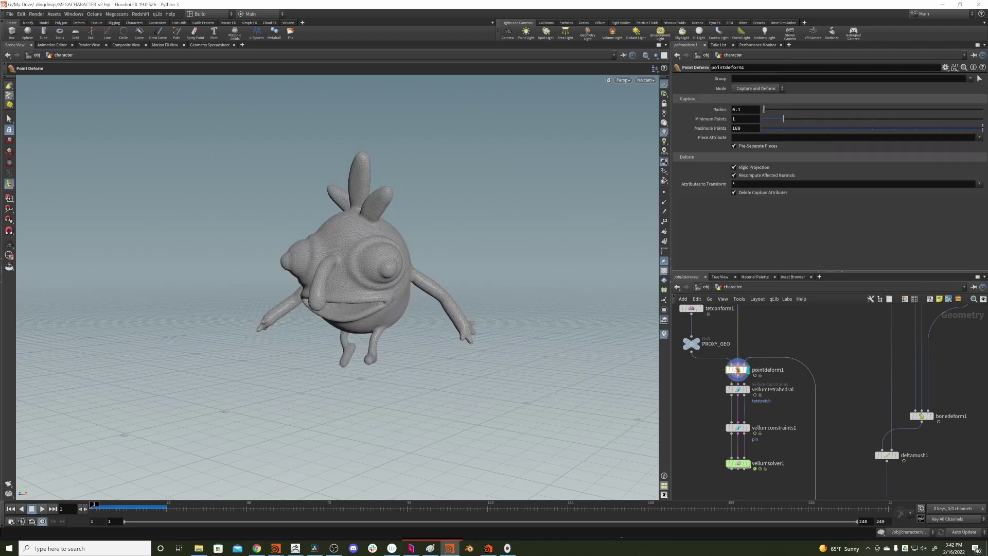
pyautogui.moveTo(117, 507); pyautogui.dragTo(241, 502)
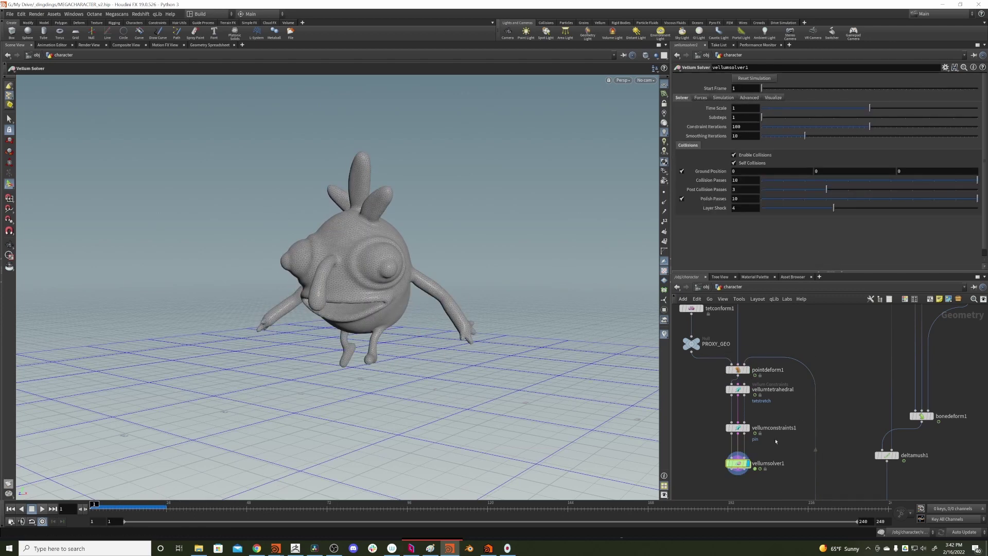
# Step: Set the stretch stiffness multiplier of the pin constraint to 1
pyautogui.click(739, 428)
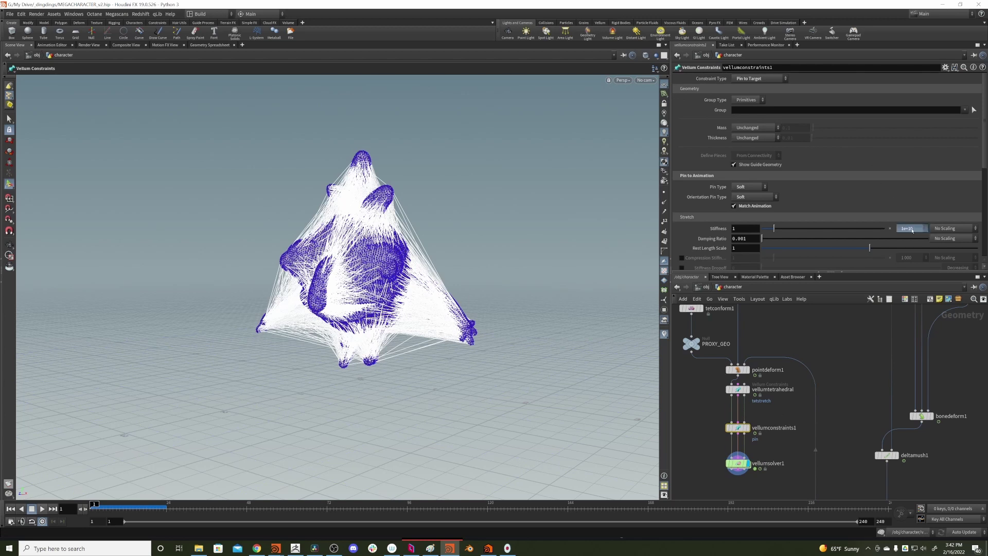
pyautogui.click(910, 228)
pyautogui.click(904, 316)
# Step: Run the Vellum Solver simulation with the softer pin stiffness and scrub back to the first frame
pyautogui.click(748, 464)
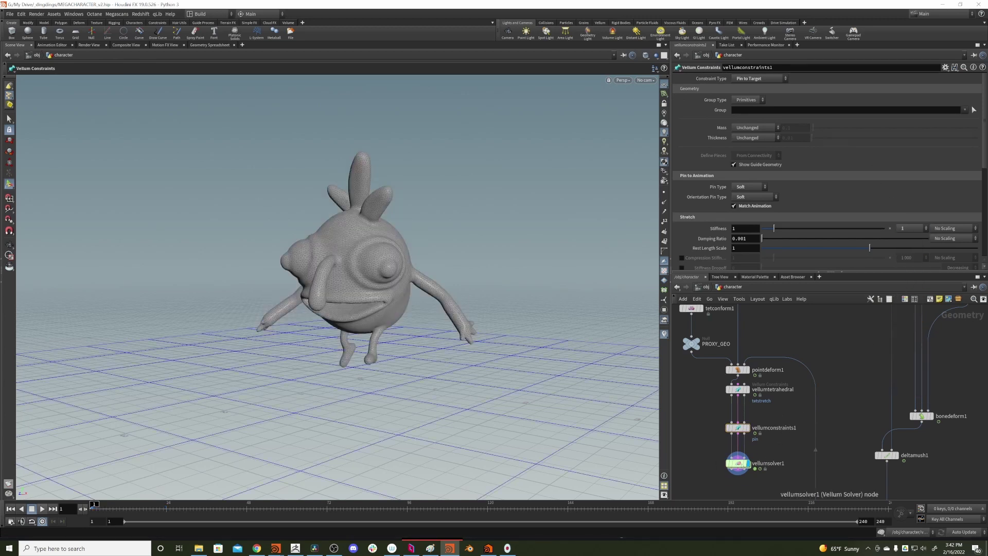
pyautogui.click(738, 463)
pyautogui.click(42, 509)
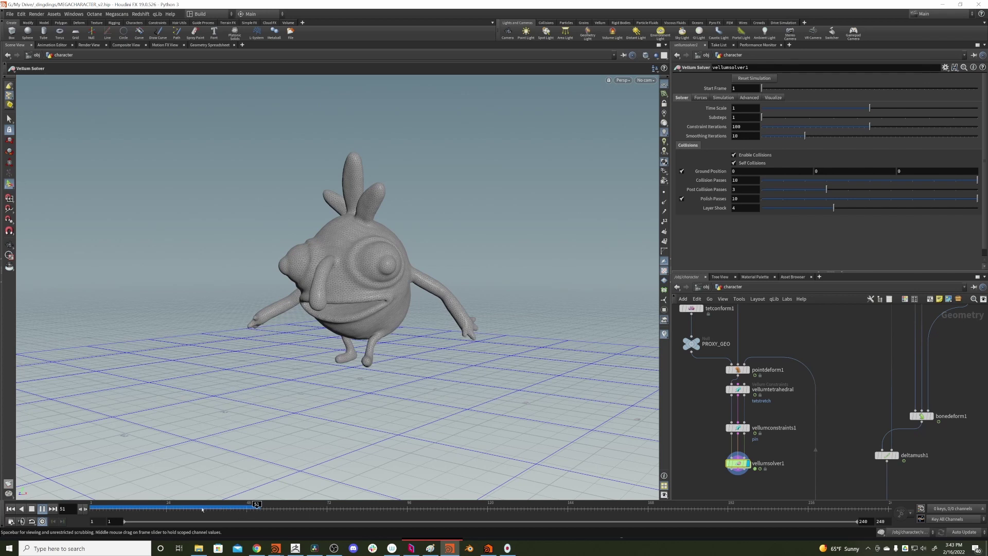
pyautogui.moveTo(203, 509); pyautogui.dragTo(60, 513)
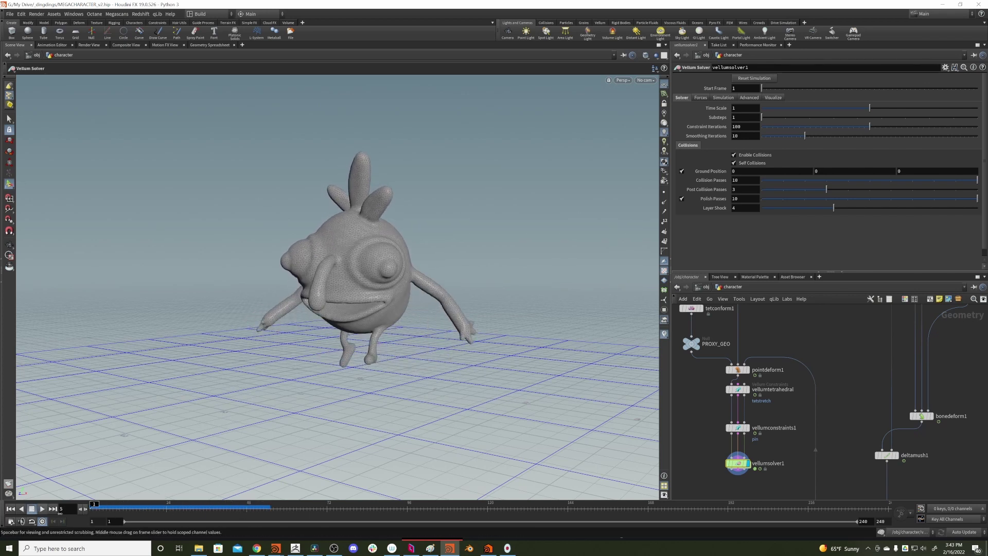
# Step: Set the pin constraint's stretch stiffness multiplier to 0.01 and run the simulation
pyautogui.click(738, 428)
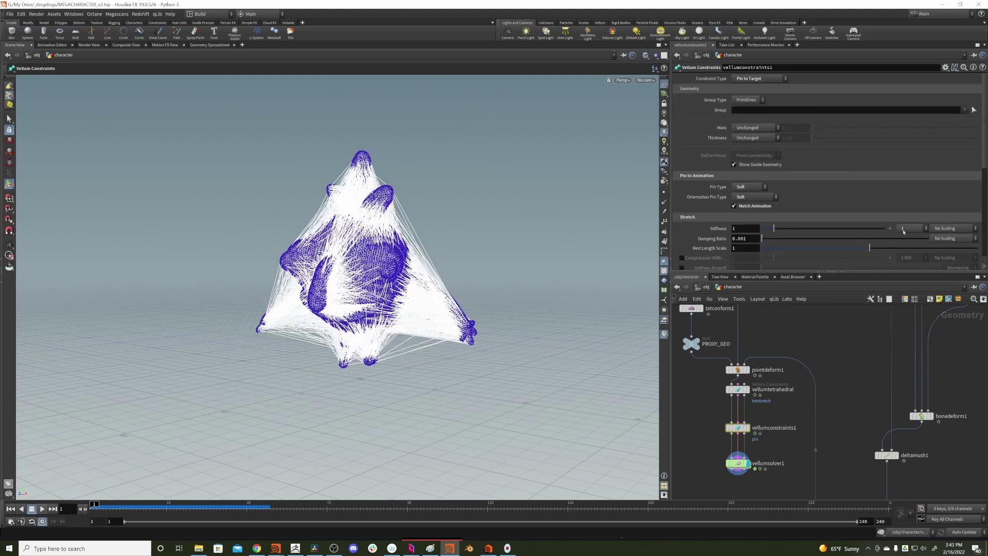
pyautogui.click(903, 231)
pyautogui.click(909, 354)
pyautogui.click(42, 508)
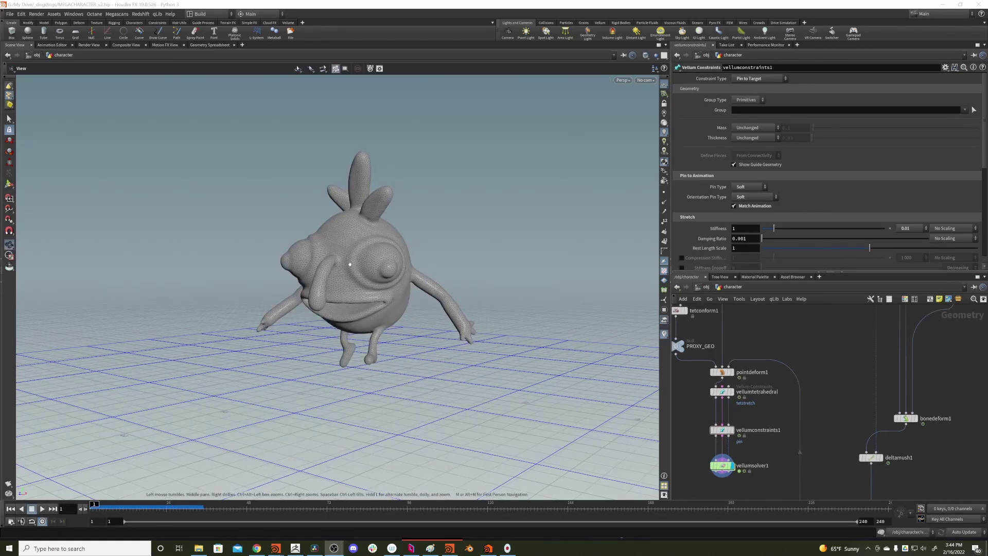
# Step: Set the pin constraint's stretch stiffness multiplier to 1000
pyautogui.moveTo(346, 256)
pyautogui.keyDown('alt'); pyautogui.mouseDown()
pyautogui.moveTo(372, 259)
pyautogui.moveTo(342, 264)
pyautogui.mouseUp(); pyautogui.keyUp('alt')
pyautogui.press('Return')
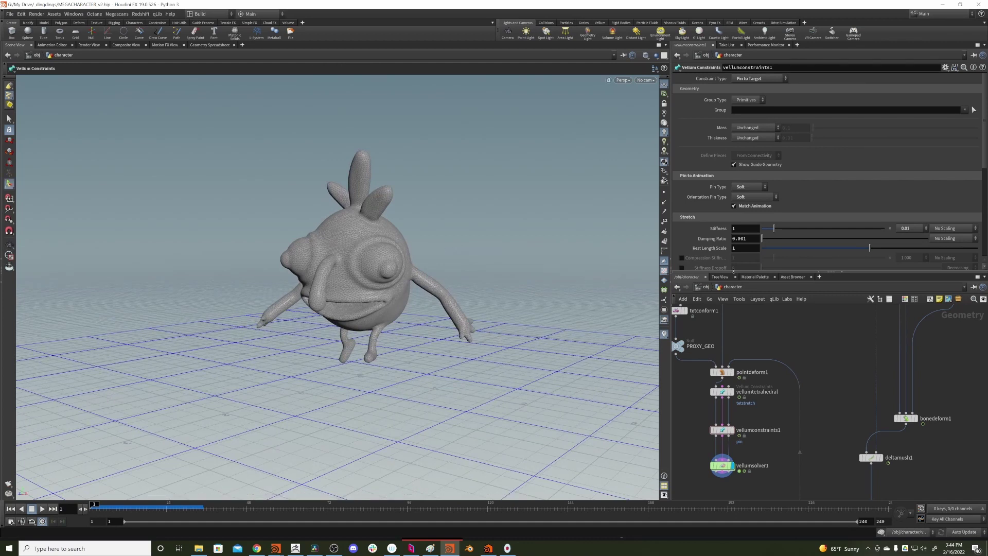
pyautogui.moveTo(773, 340)
pyautogui.mouseDown(button='middle')
pyautogui.moveTo(783, 394)
pyautogui.moveTo(783, 323)
pyautogui.mouseUp(button='middle')
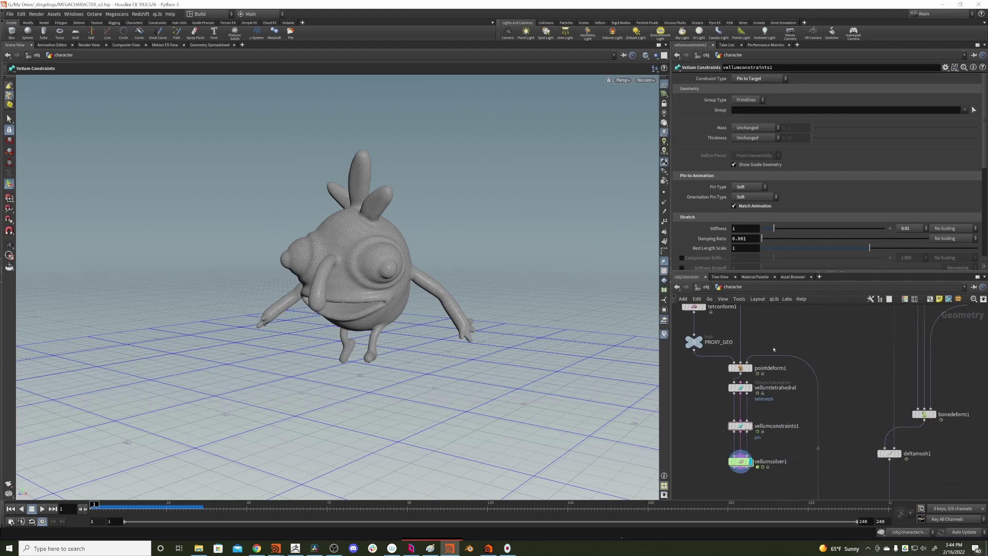
pyautogui.moveTo(797, 404); pyautogui.dragTo(711, 444)
pyautogui.click(830, 306)
pyautogui.click(956, 228)
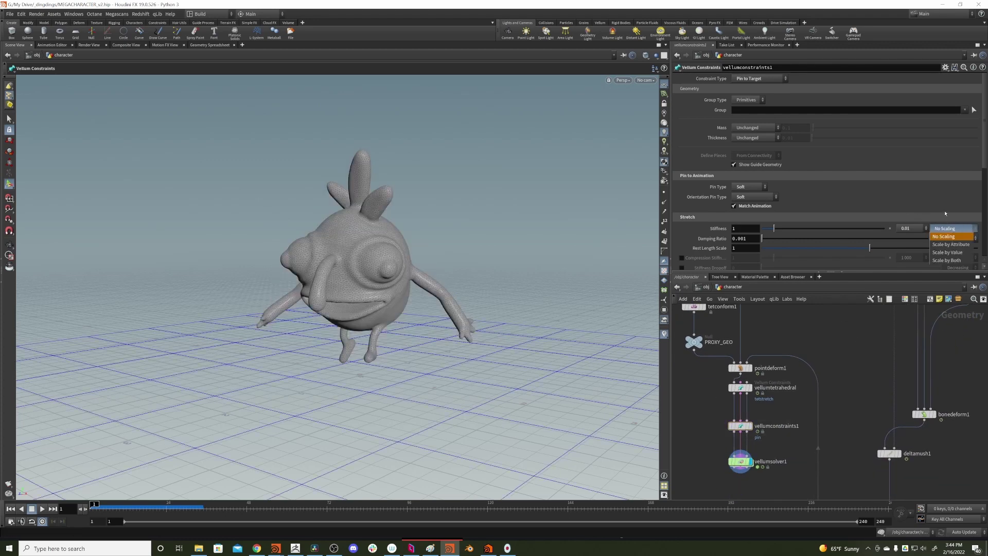
pyautogui.click(946, 214)
pyautogui.click(946, 229)
pyautogui.click(940, 226)
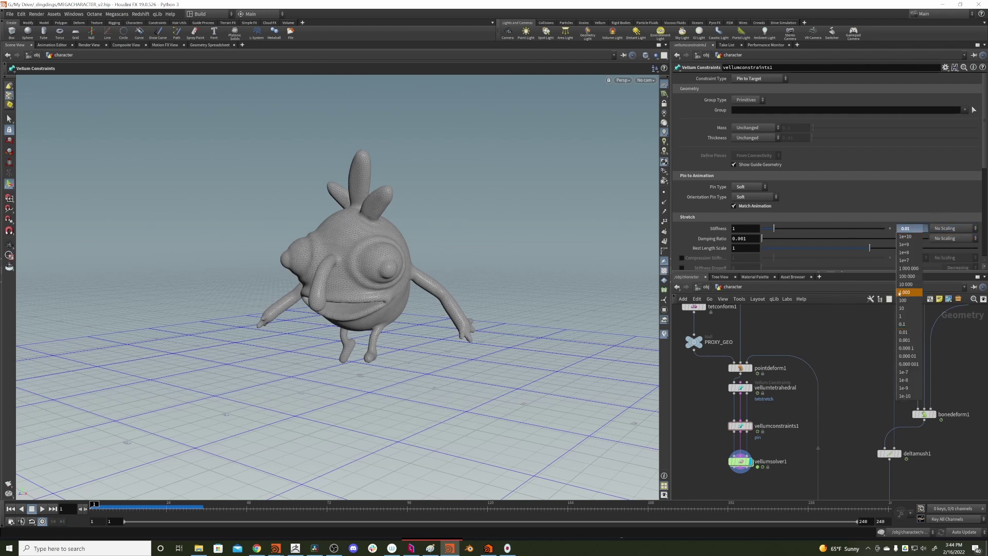
pyautogui.click(911, 228)
pyautogui.click(914, 293)
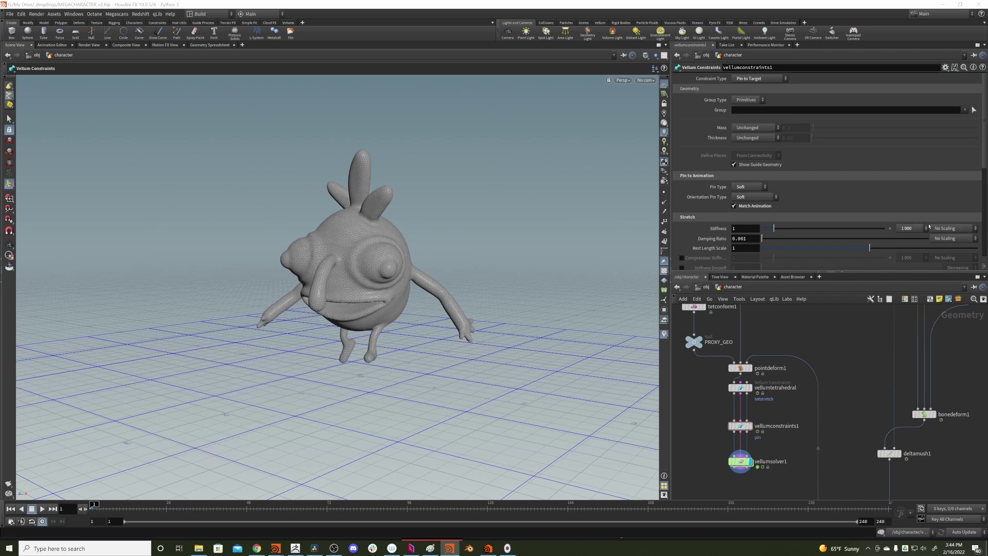
# Step: Set the pin constraint's stretch stiffness scaling to Scale by Attribute
pyautogui.click(953, 229)
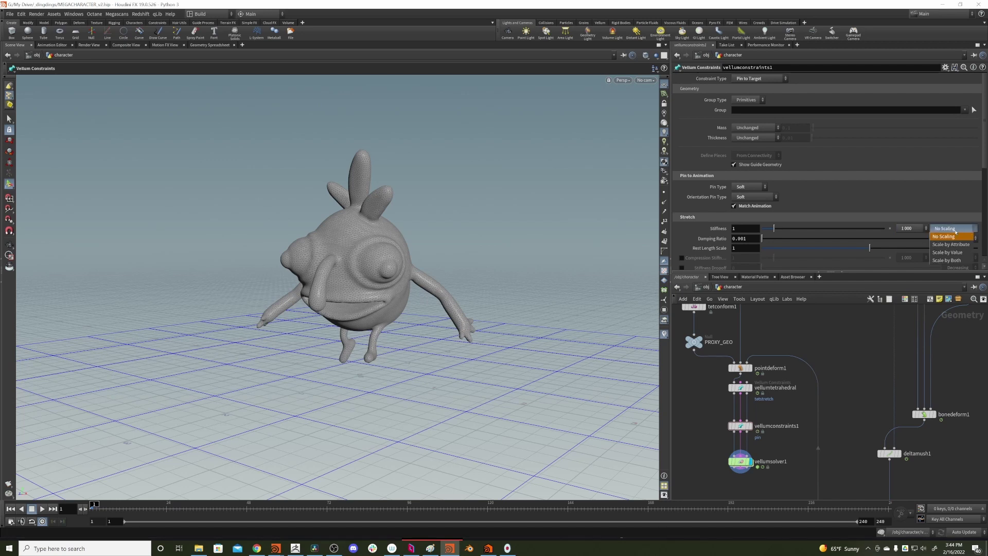
pyautogui.click(907, 228)
pyautogui.click(907, 228)
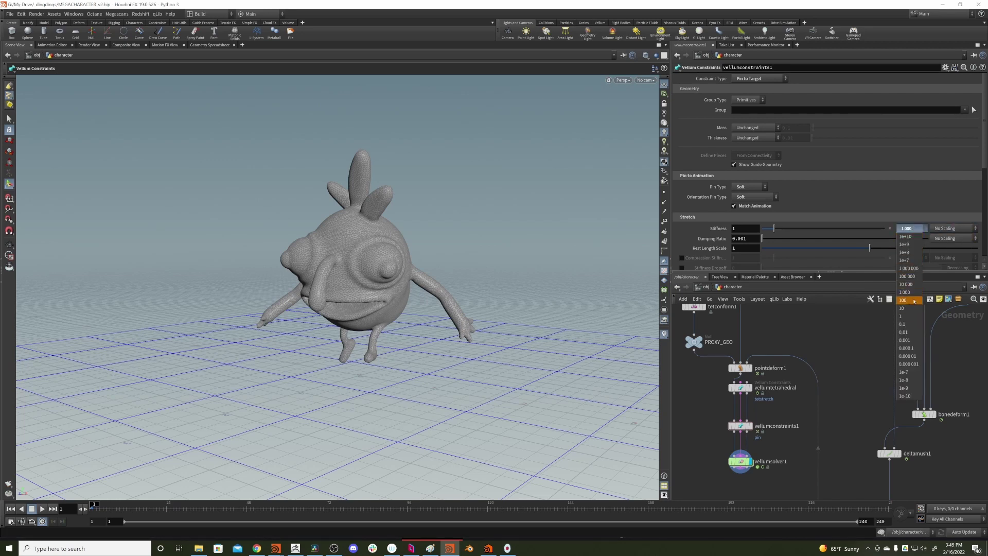
pyautogui.click(953, 228)
pyautogui.click(954, 229)
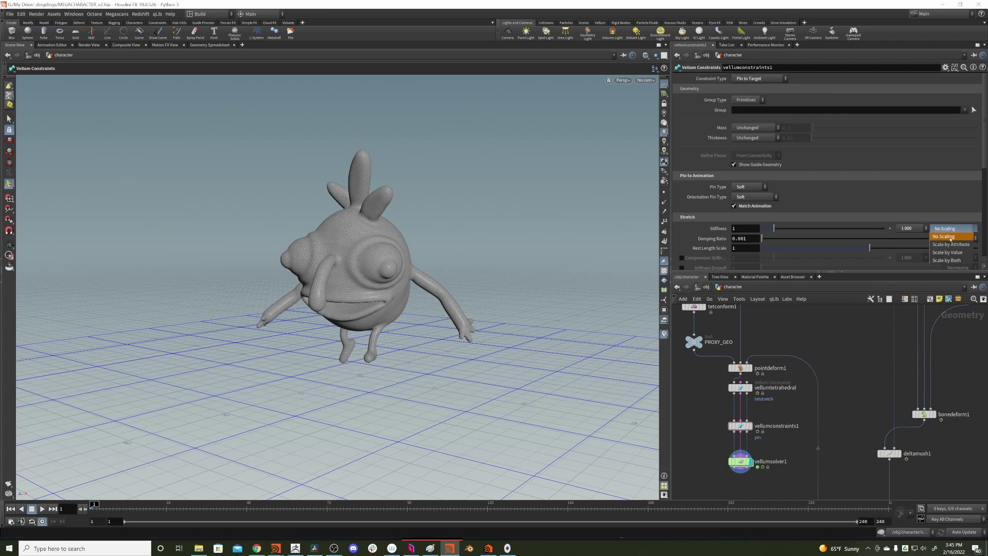
pyautogui.click(958, 245)
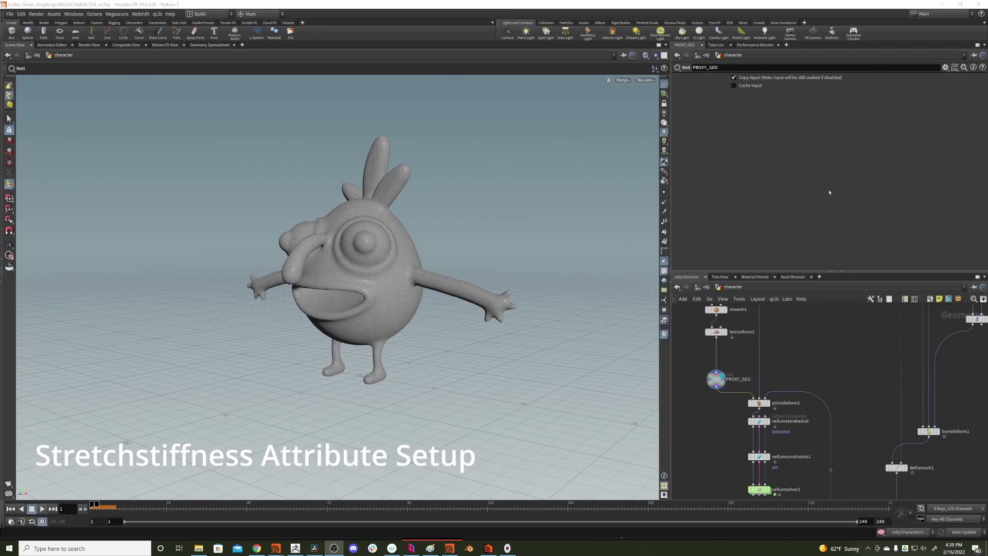
# Step: Add a Distance from Geometry node between tetconform1 and PROXY_GEO in the character network
pyautogui.moveTo(806, 341); pyautogui.dragTo(805, 391, button='middle')
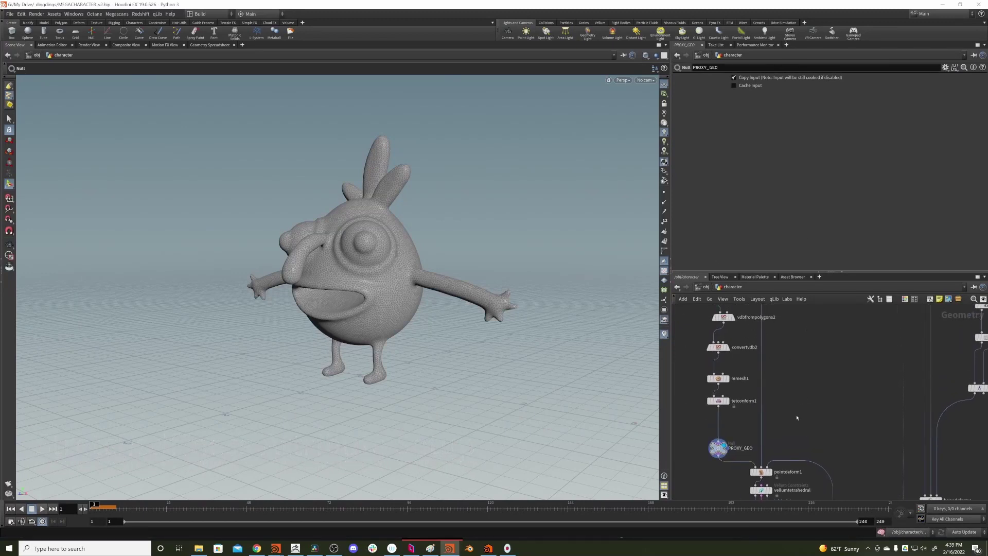
pyautogui.press('Tab')
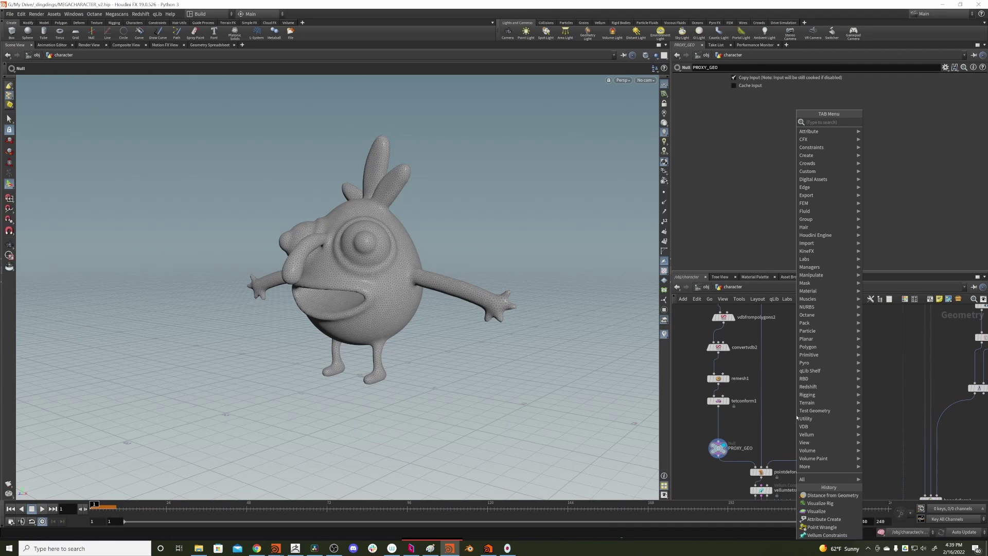
pyautogui.write('distance from')
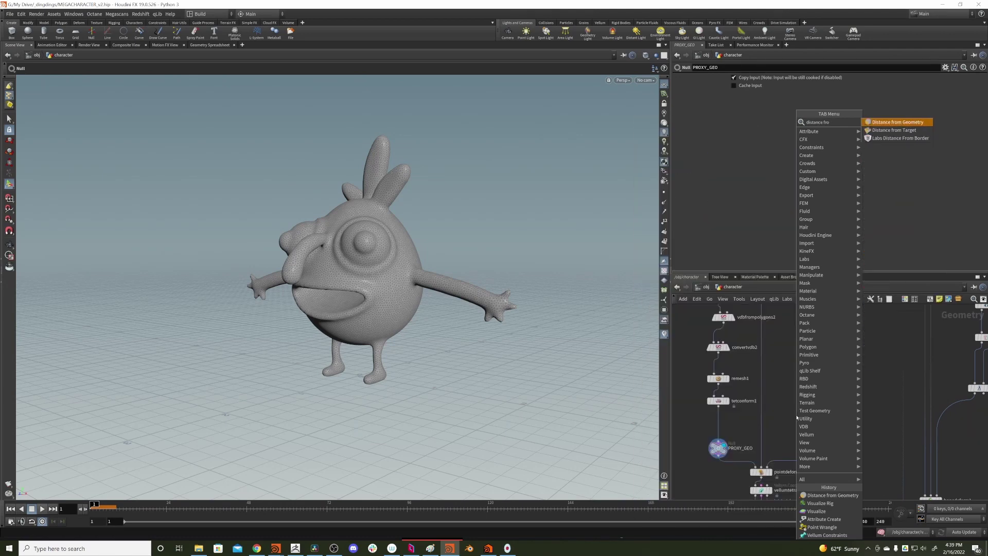
pyautogui.press('Return')
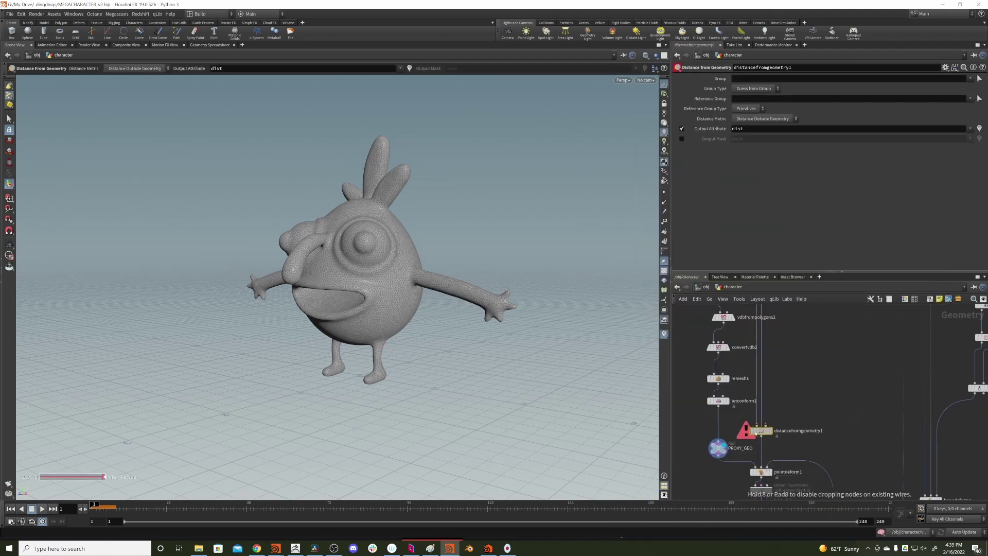
pyautogui.click(741, 427)
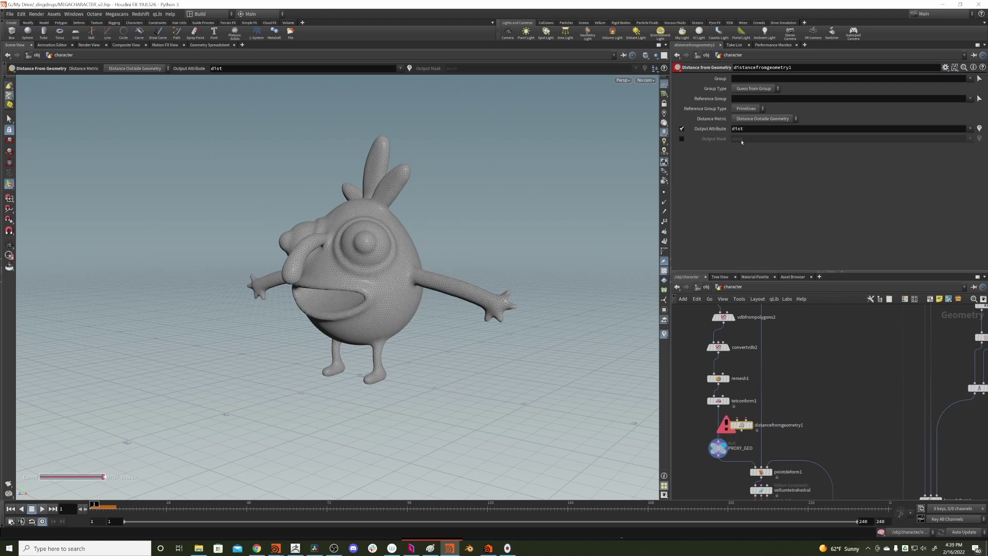
# Step: Disable the Distance from Geometry output attribute and output a mask named stretchstiffness instead
pyautogui.click(682, 129)
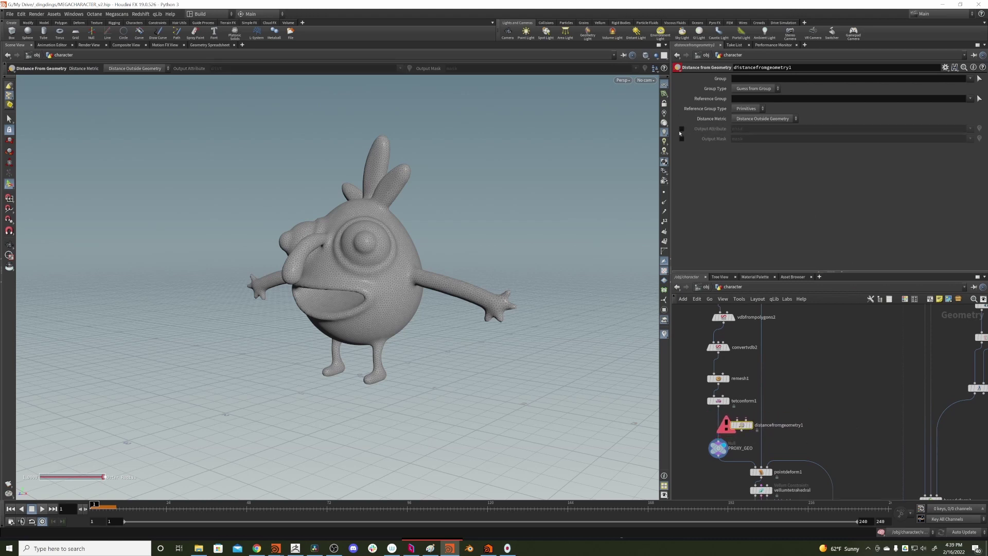
pyautogui.click(682, 139)
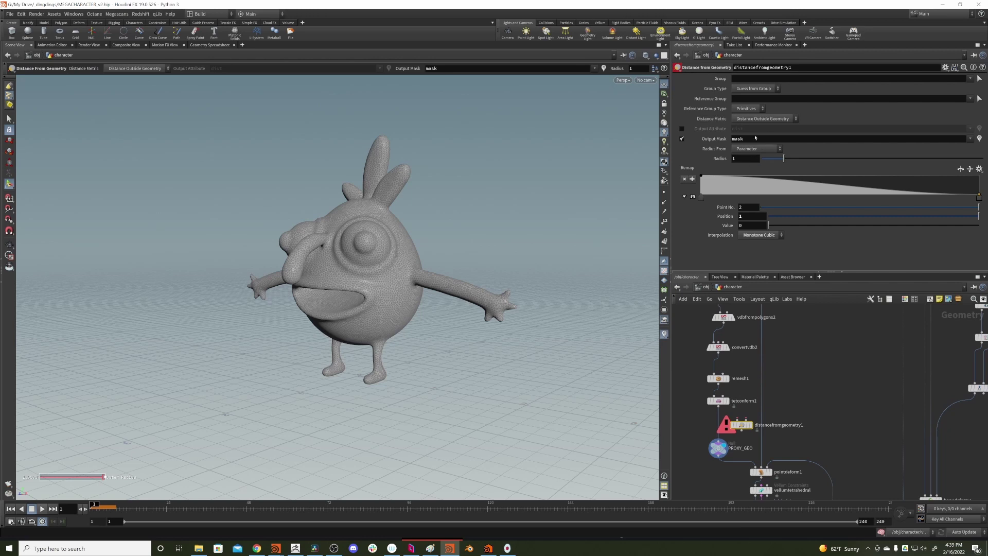
pyautogui.moveTo(754, 139); pyautogui.dragTo(611, 132)
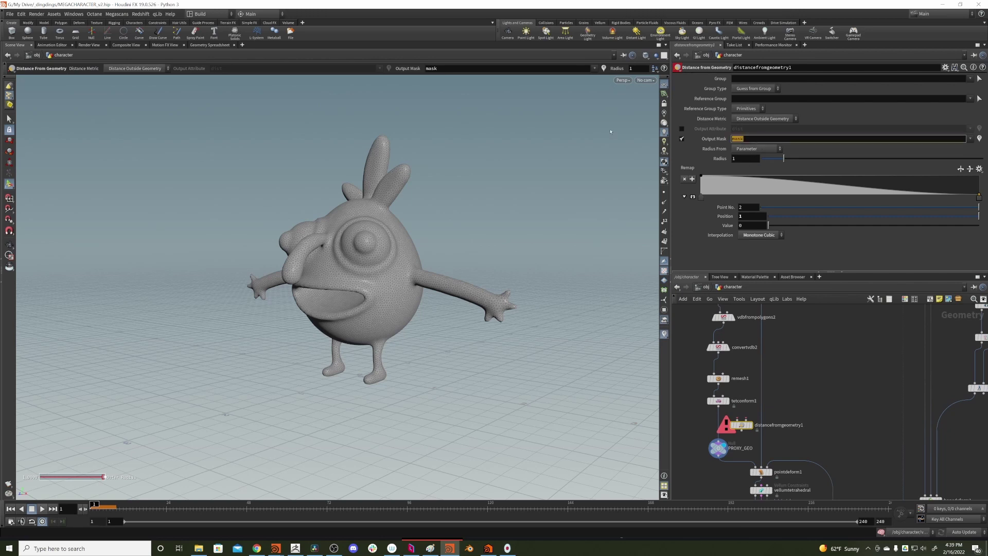
pyautogui.write('stretchstiffness')
pyautogui.press('Return')
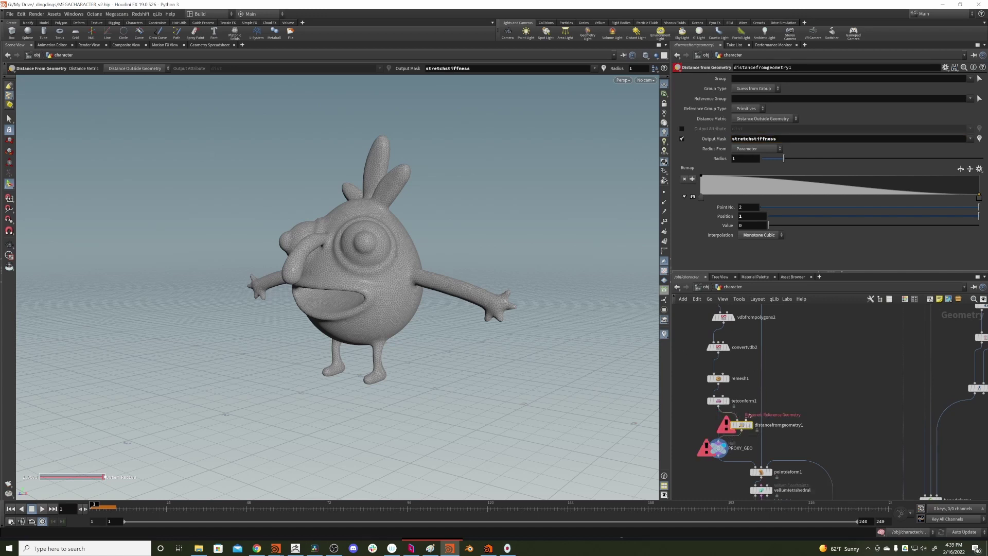
# Step: Feed REST_SKELETON into the Distance from Geometry node as reference, and display the node with its stretchstiffness mask visualized
pyautogui.moveTo(838, 328); pyautogui.dragTo(849, 311, button='middle')
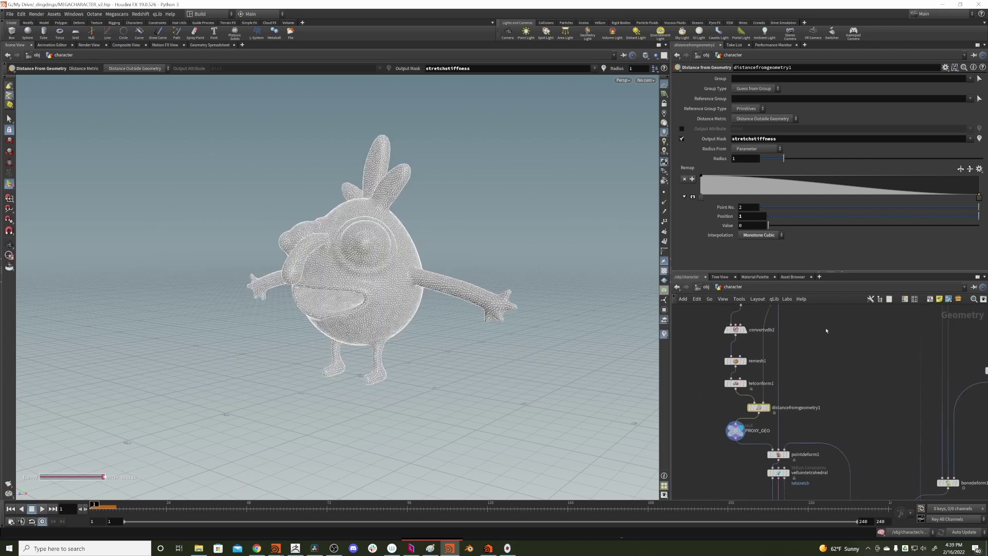
pyautogui.click(802, 390)
pyautogui.moveTo(762, 408); pyautogui.dragTo(813, 404)
pyautogui.click(823, 405)
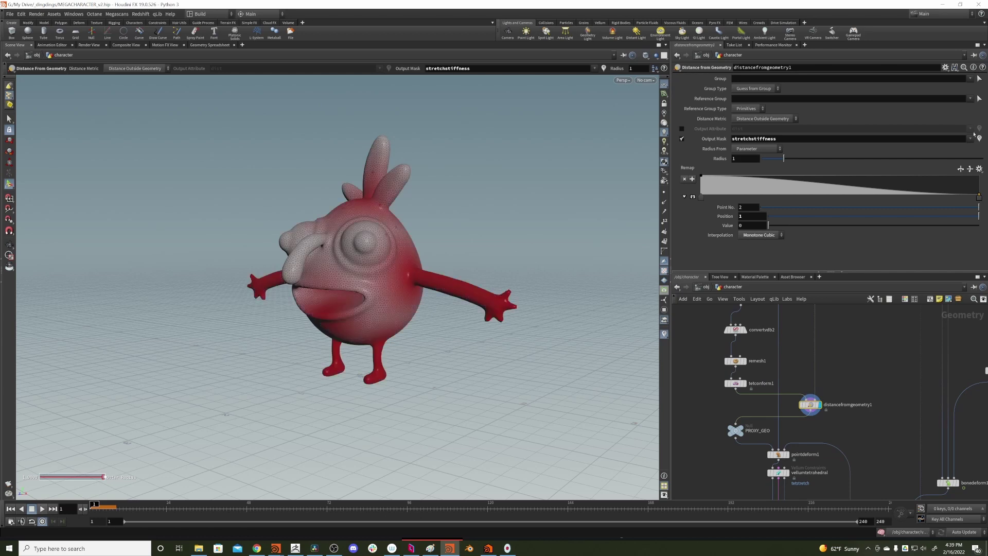
# Step: Examine the stretchstiffness mask on the character's arms, legs, face and head from several angles
pyautogui.keyDown('alt'); pyautogui.moveTo(355, 270); pyautogui.dragTo(376, 258); pyautogui.keyUp('alt')
pyautogui.keyDown('alt'); pyautogui.moveTo(376, 258); pyautogui.dragTo(530, 205, button='right'); pyautogui.keyUp('alt')
pyautogui.keyDown('alt'); pyautogui.moveTo(381, 275); pyautogui.dragTo(434, 280); pyautogui.keyUp('alt')
pyautogui.keyDown('alt'); pyautogui.moveTo(434, 280); pyautogui.dragTo(404, 262, button='right'); pyautogui.keyUp('alt')
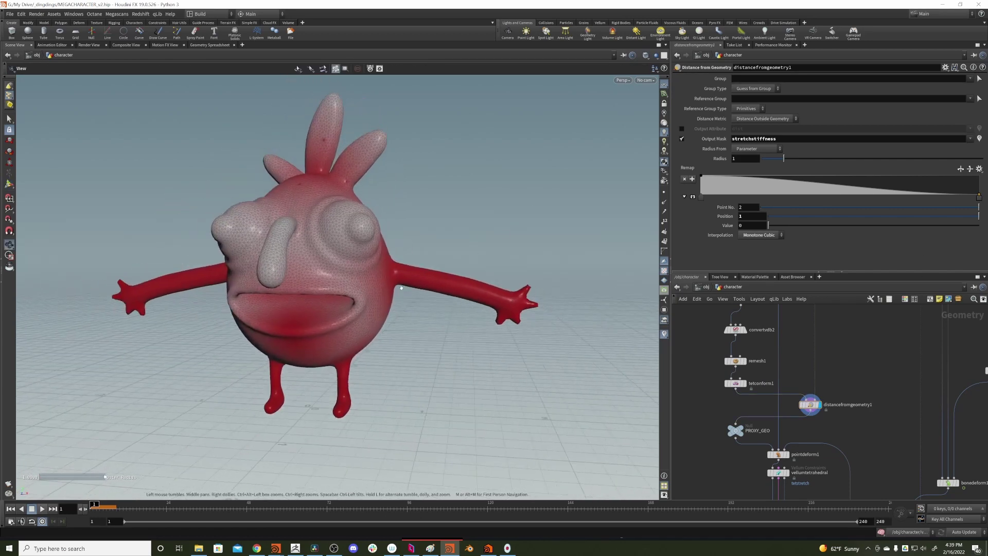
pyautogui.keyDown('alt'); pyautogui.moveTo(404, 262); pyautogui.dragTo(440, 308, button='middle'); pyautogui.keyUp('alt')
pyautogui.moveTo(440, 308); pyautogui.dragTo(481, 323)
pyautogui.press('Return')
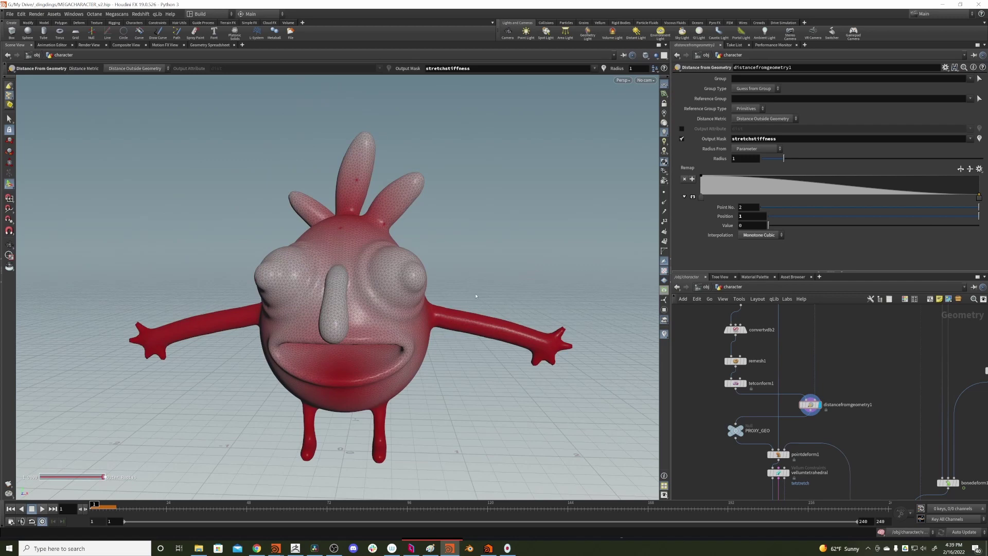
pyautogui.moveTo(390, 288); pyautogui.dragTo(332, 298)
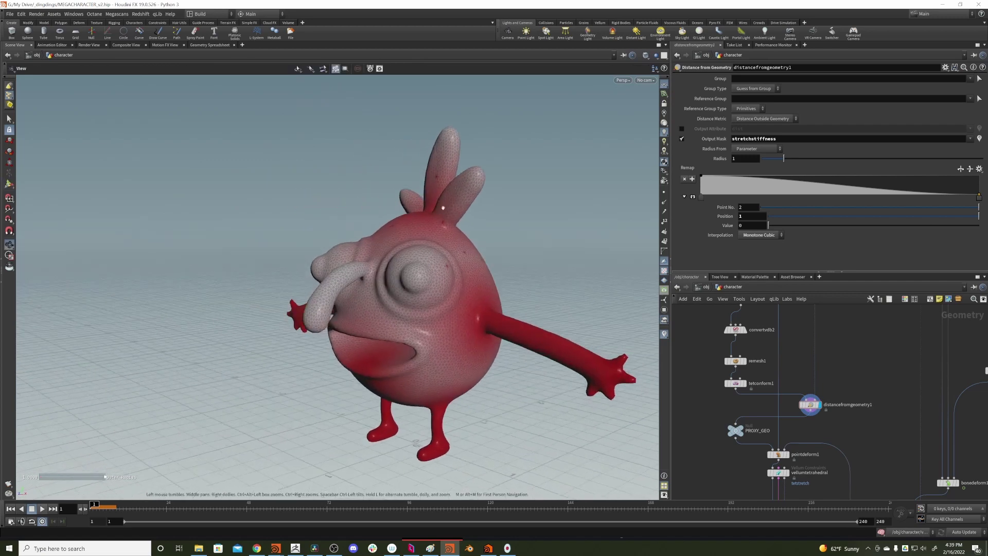
pyautogui.scroll(-4, 438, 161)
pyautogui.moveTo(437, 157); pyautogui.dragTo(407, 175)
pyautogui.scroll(4, 488, 147)
pyautogui.moveTo(482, 235); pyautogui.dragTo(403, 209)
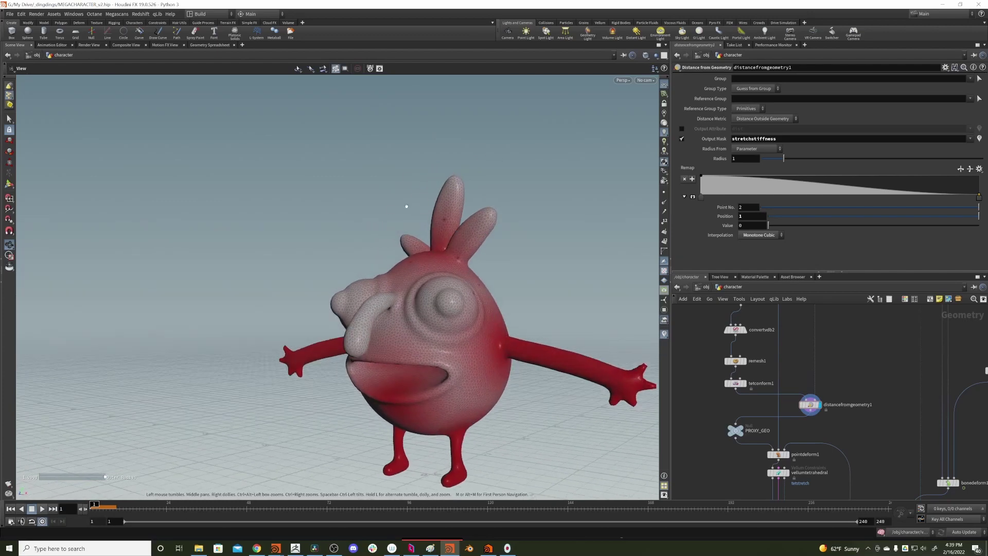
pyautogui.press('Return')
# Step: Try a shorter remap falloff and a different radius for the stretchstiffness mask, and restore both settings
pyautogui.moveTo(968, 200); pyautogui.dragTo(850, 197)
pyautogui.moveTo(701, 196)
pyautogui.mouseDown()
pyautogui.moveTo(790, 198)
pyautogui.moveTo(701, 197)
pyautogui.mouseUp()
pyautogui.moveTo(849, 198); pyautogui.dragTo(979, 198)
pyautogui.moveTo(785, 160)
pyautogui.mouseDown()
pyautogui.moveTo(765, 160)
pyautogui.moveTo(803, 160)
pyautogui.moveTo(783, 160)
pyautogui.mouseUp()
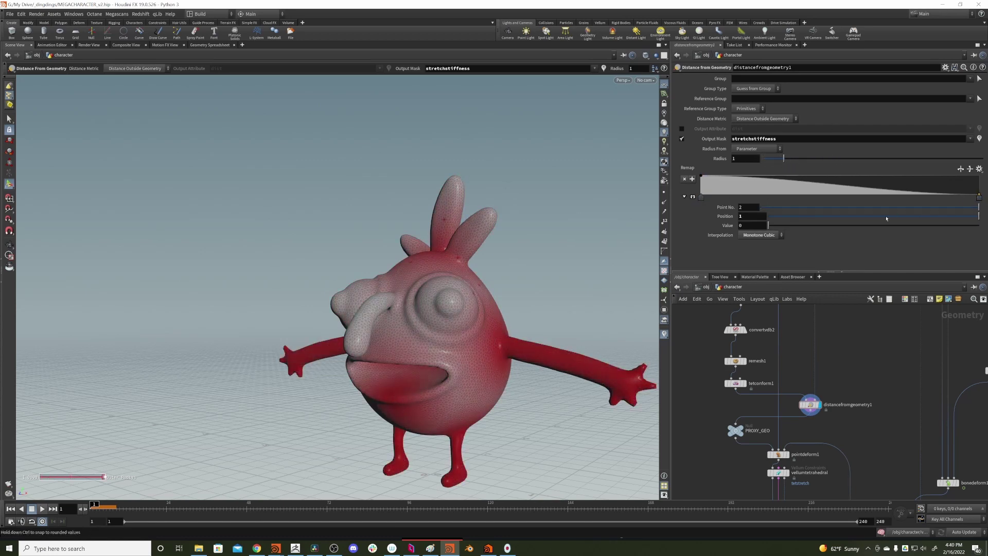
# Step: Display the REST_SKELETON node and examine how its points are distributed along the bones
pyautogui.moveTo(860, 349); pyautogui.dragTo(831, 366, button='middle')
pyautogui.moveTo(821, 328)
pyautogui.mouseDown(button='middle')
pyautogui.moveTo(785, 367)
pyautogui.moveTo(802, 346)
pyautogui.mouseUp(button='middle')
pyautogui.scroll(-1, 812, 366)
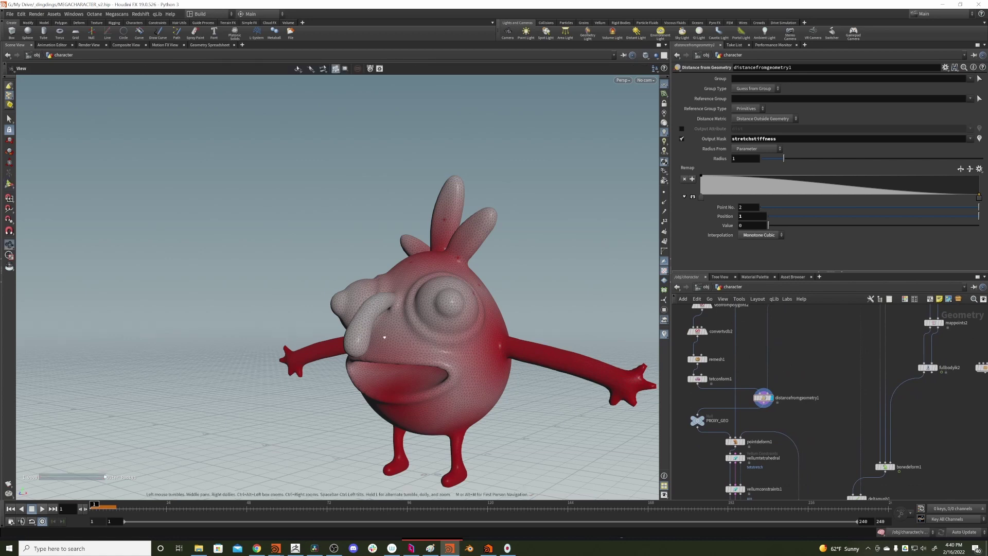
pyautogui.keyDown('alt'); pyautogui.moveTo(385, 337); pyautogui.dragTo(435, 318); pyautogui.keyUp('alt')
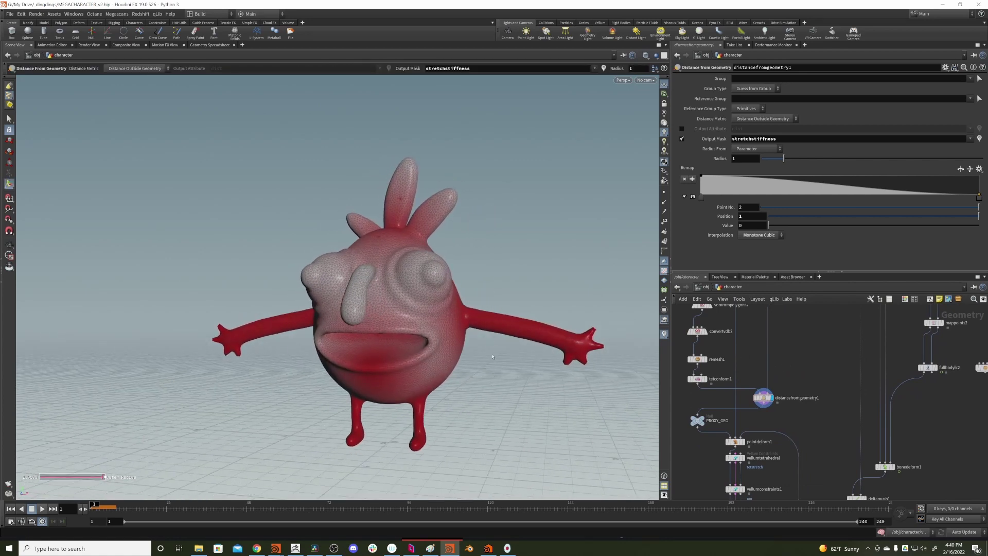
pyautogui.scroll(3, 798, 378)
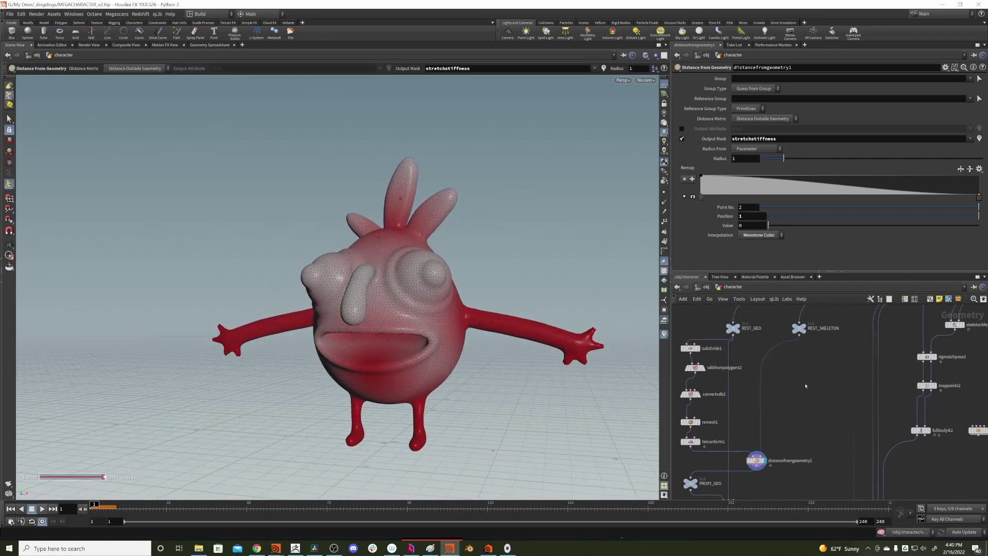
pyautogui.click(803, 328)
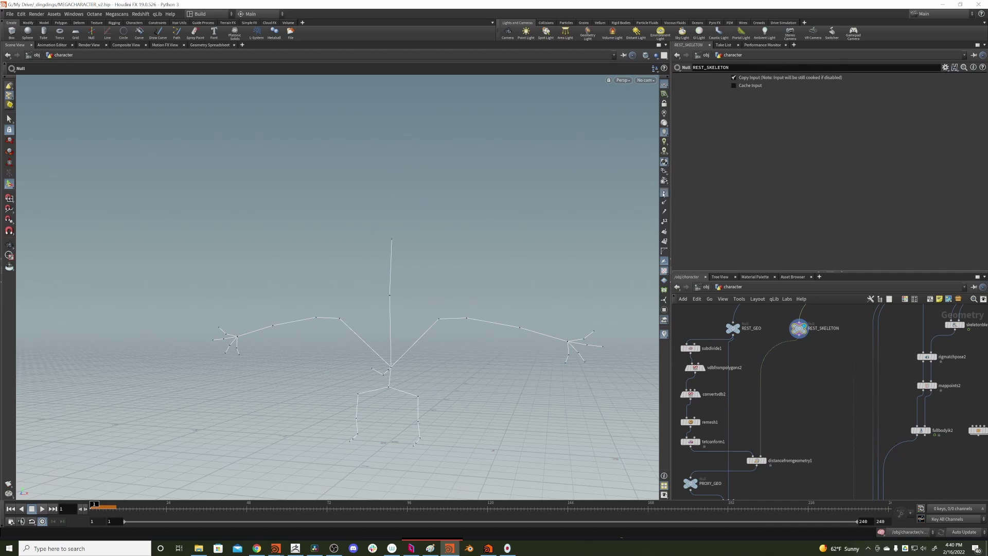
pyautogui.keyDown('alt'); pyautogui.moveTo(450, 337); pyautogui.dragTo(479, 305, button='right'); pyautogui.keyUp('alt')
pyautogui.keyDown('alt'); pyautogui.moveTo(479, 305); pyautogui.dragTo(478, 316); pyautogui.keyUp('alt')
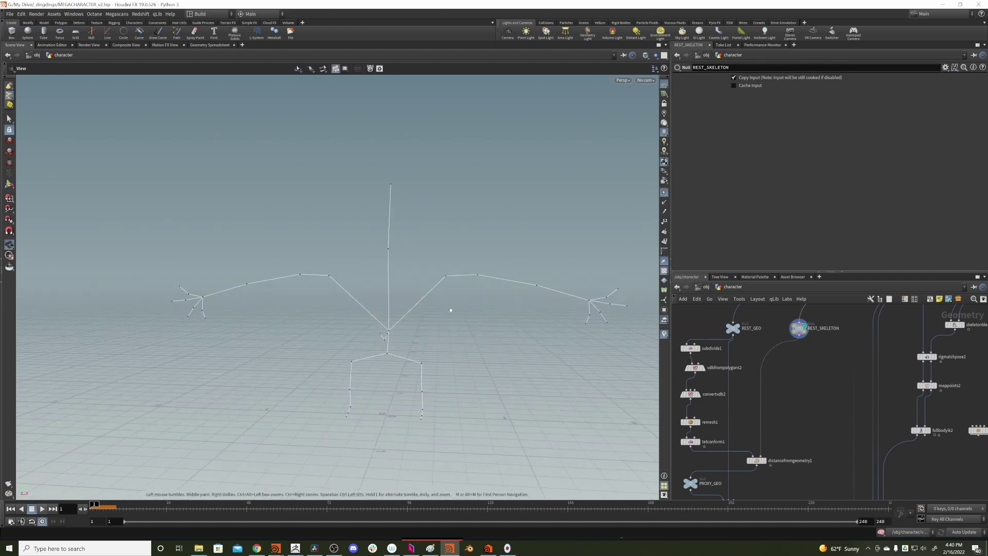
pyautogui.press('Return')
pyautogui.press('Escape')
pyautogui.moveTo(476, 278); pyautogui.dragTo(525, 262)
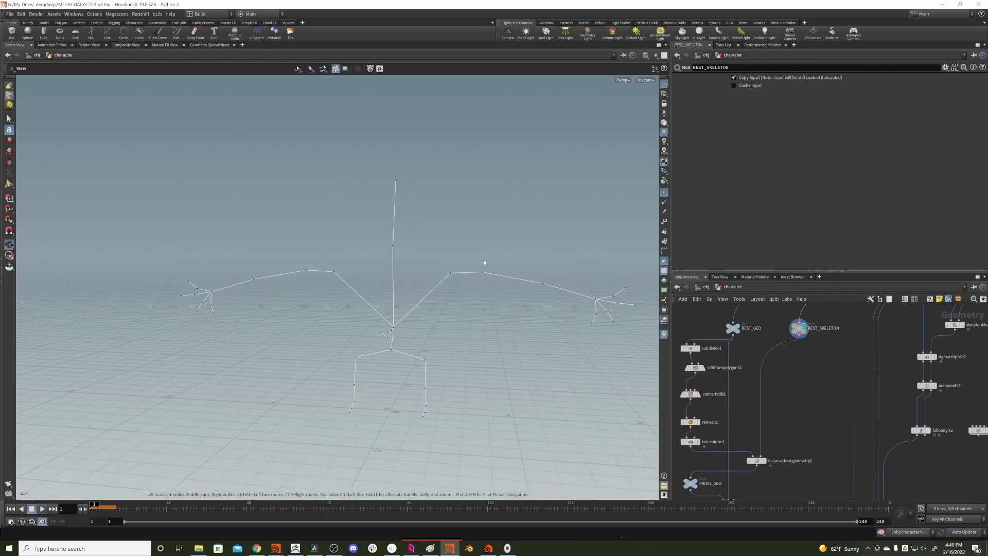
pyautogui.scroll(5, 522, 262)
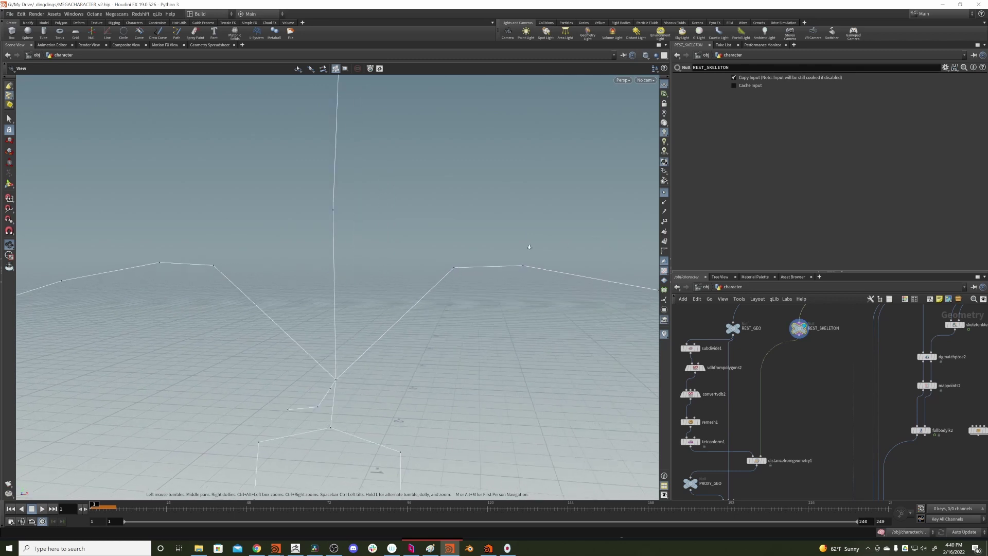
# Step: Insert a Resample node between REST_SKELETON and the Distance from Geometry node, and display the resampled skeleton
pyautogui.press('Return')
pyautogui.press('Tab')
pyautogui.write('resa')
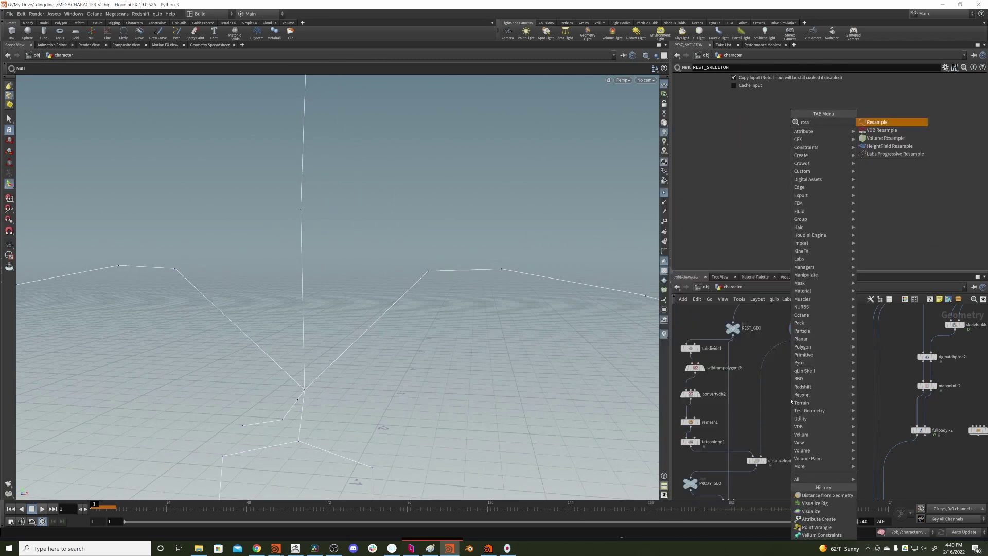
pyautogui.press('Return')
pyautogui.click(832, 363)
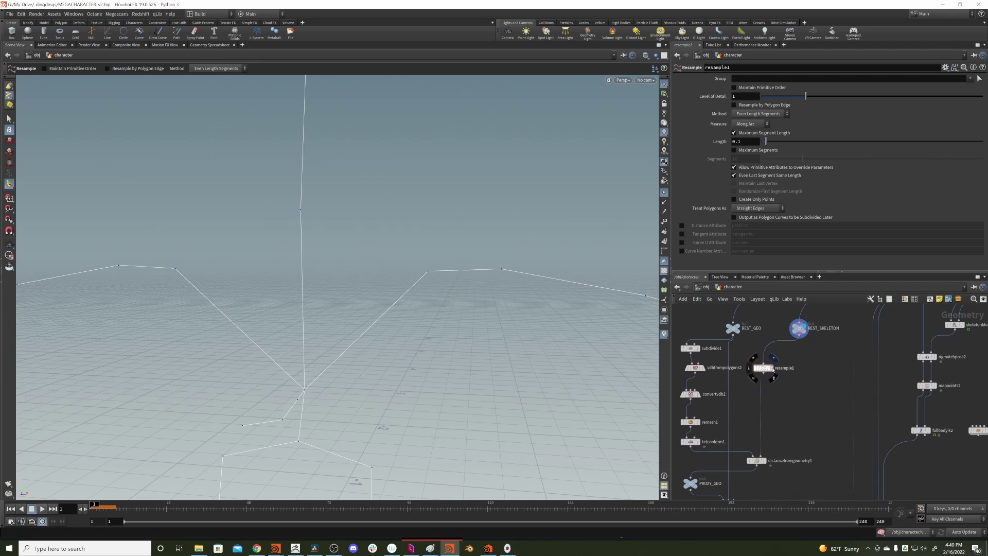
pyautogui.click(773, 375)
pyautogui.press('h')
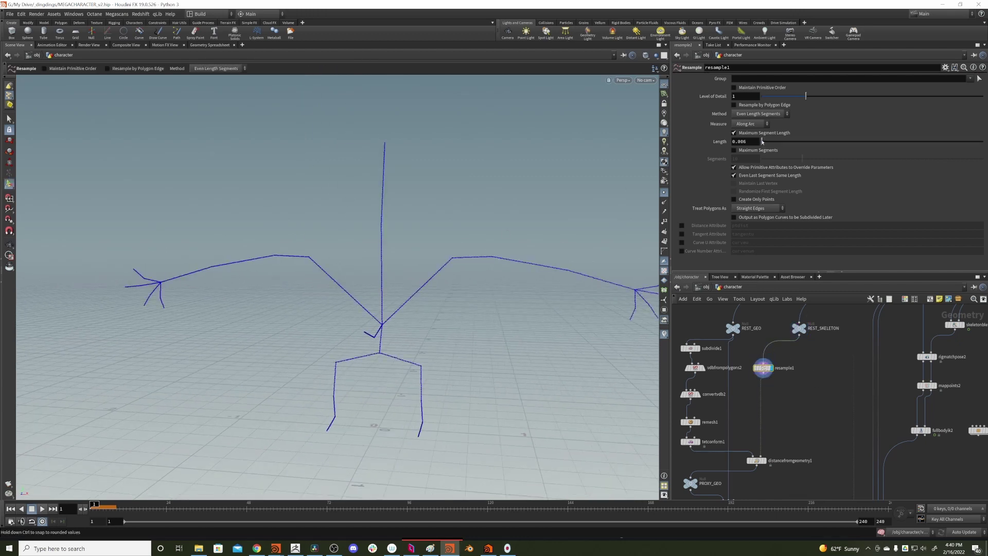
# Step: Display the Distance from Geometry mask without point markers and try a shorter remap falloff, with its end point at about 0.305
pyautogui.scroll(3, 619, 196)
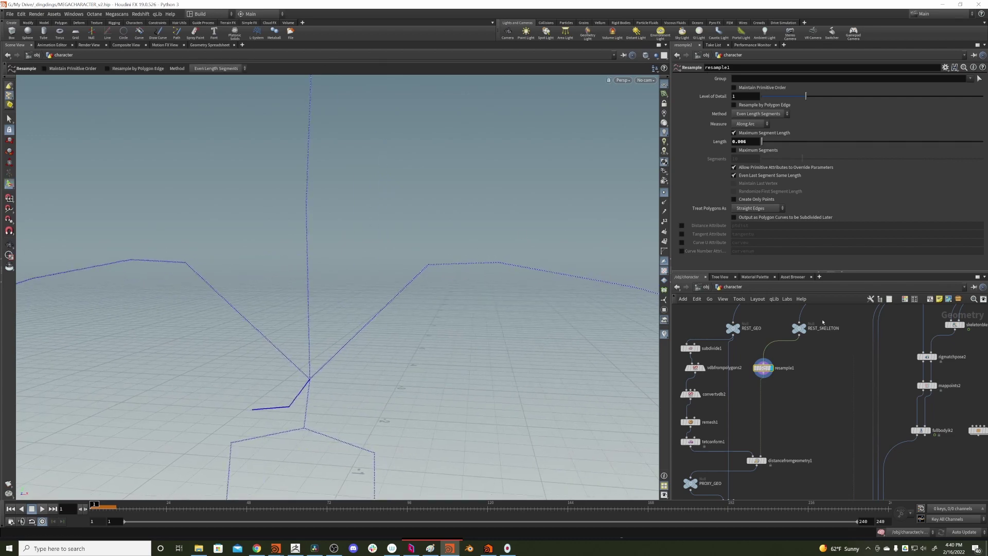
pyautogui.moveTo(822, 322); pyautogui.dragTo(813, 347, button='middle')
pyautogui.moveTo(769, 483); pyautogui.dragTo(771, 392, button='middle')
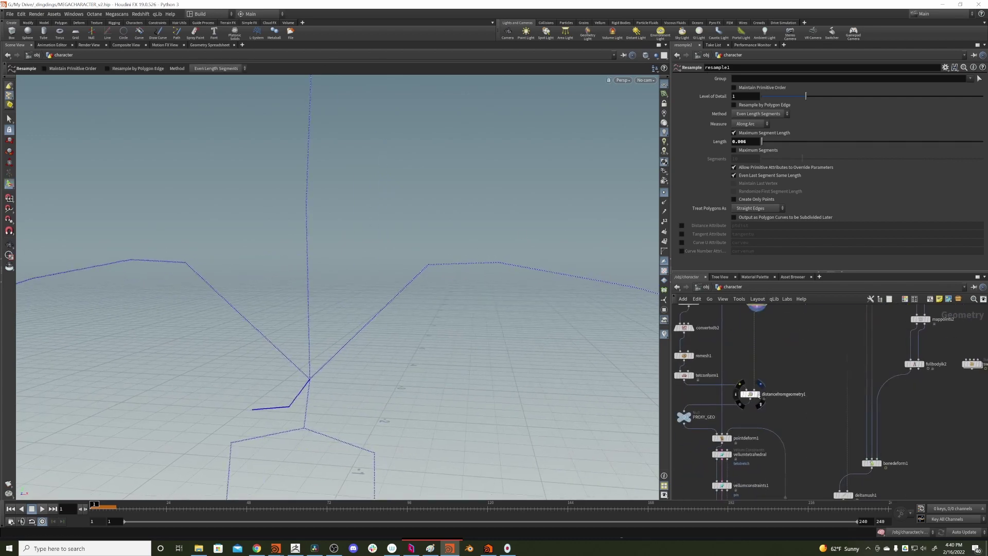
pyautogui.click(759, 396)
pyautogui.press('h')
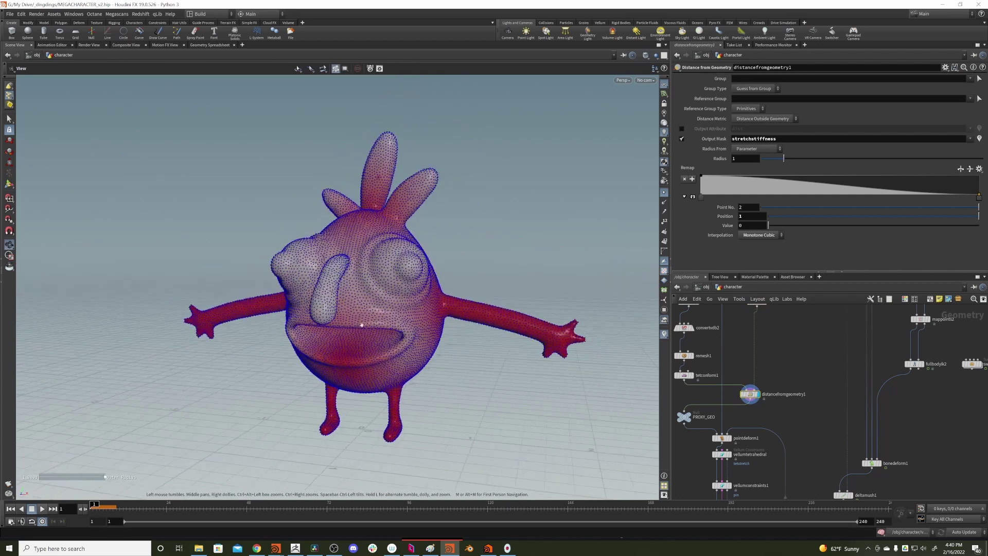
pyautogui.click(796, 360)
pyautogui.moveTo(803, 337); pyautogui.dragTo(828, 313, button='middle')
pyautogui.click(664, 193)
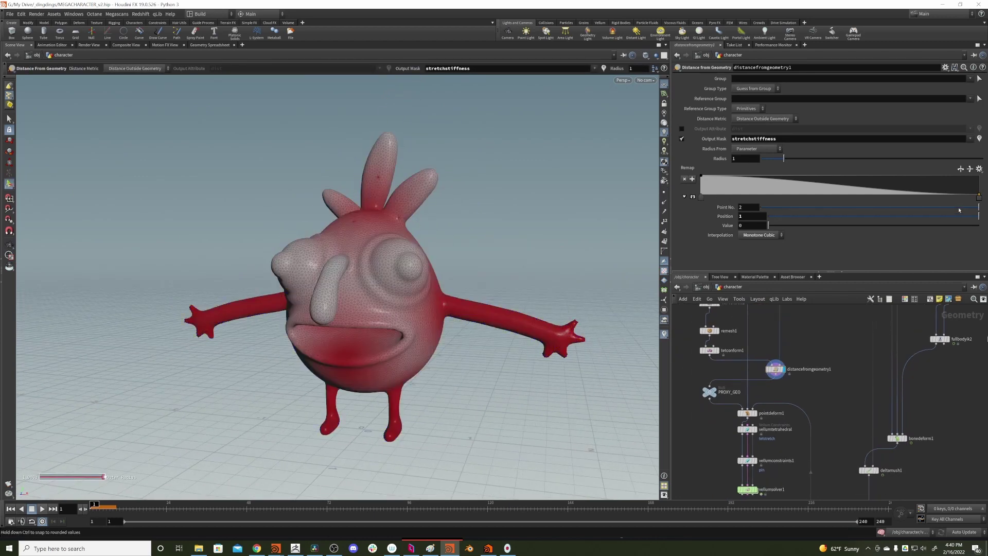
pyautogui.moveTo(979, 200); pyautogui.dragTo(802, 199)
# Step: Select the finger, toe, jaw-tip and head-tip points of REST_SKELETON and delete them with a Blast node placed before the Resample
pyautogui.moveTo(809, 306); pyautogui.dragTo(817, 389, button='middle')
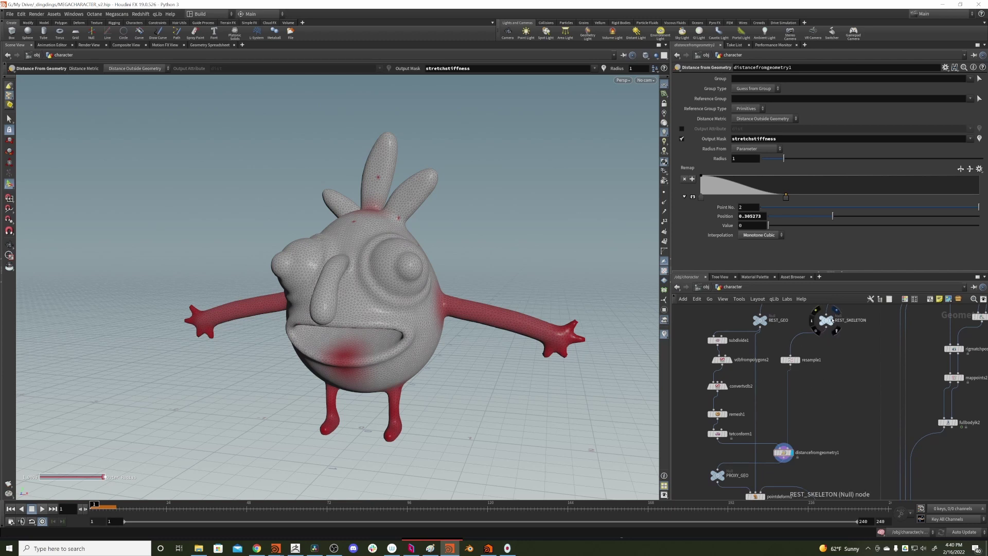
pyautogui.click(830, 321)
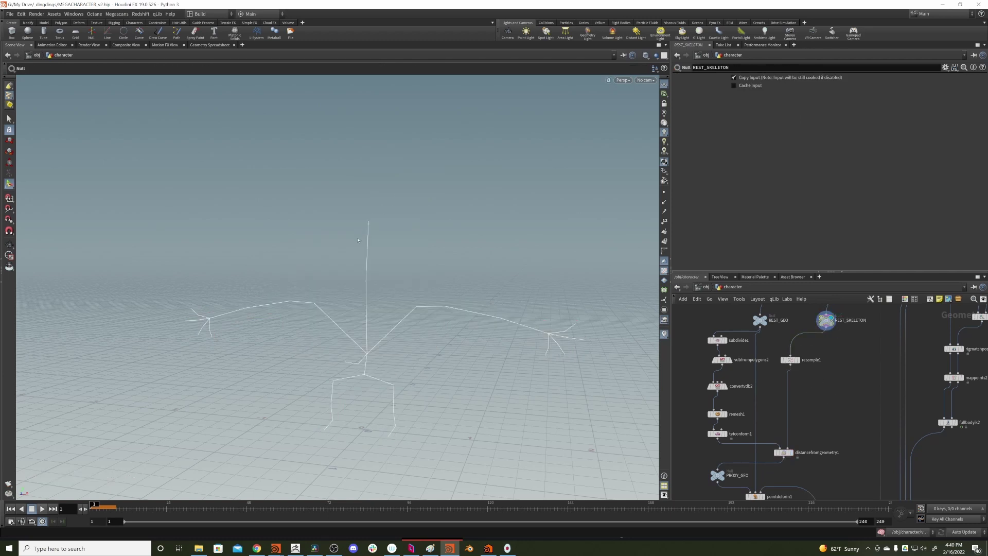
pyautogui.click(10, 119)
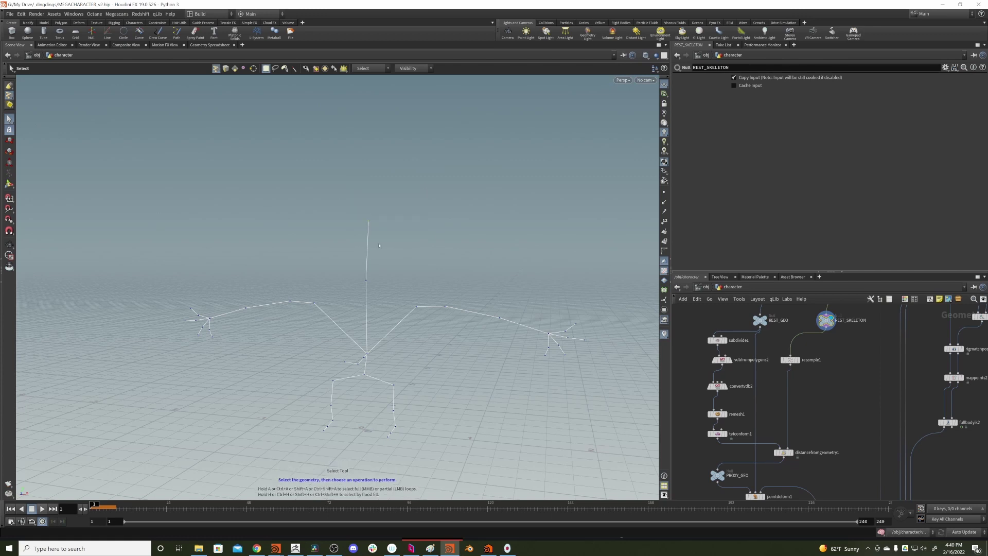
pyautogui.moveTo(609, 298); pyautogui.dragTo(555, 367)
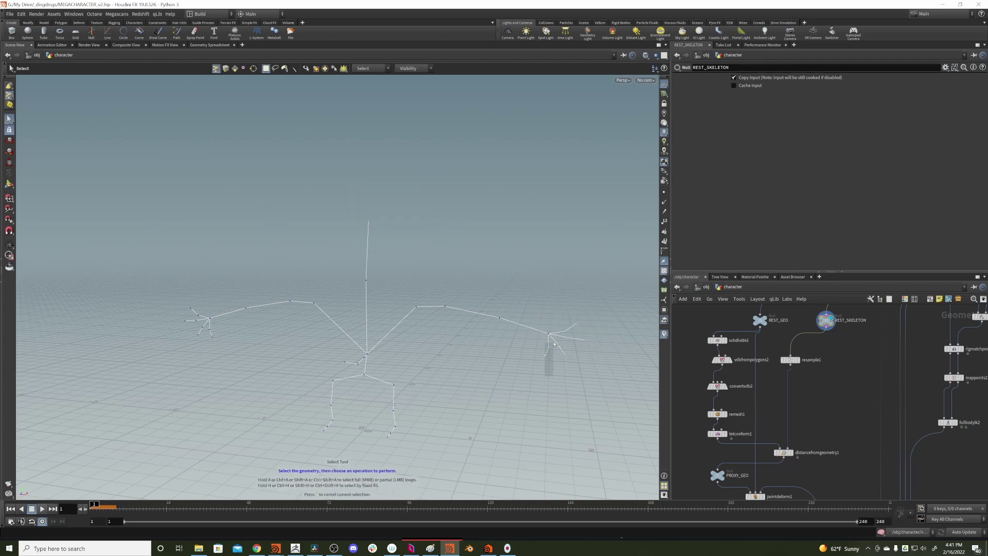
pyautogui.keyDown('shift'); pyautogui.moveTo(165, 302); pyautogui.dragTo(205, 329); pyautogui.keyUp('shift')
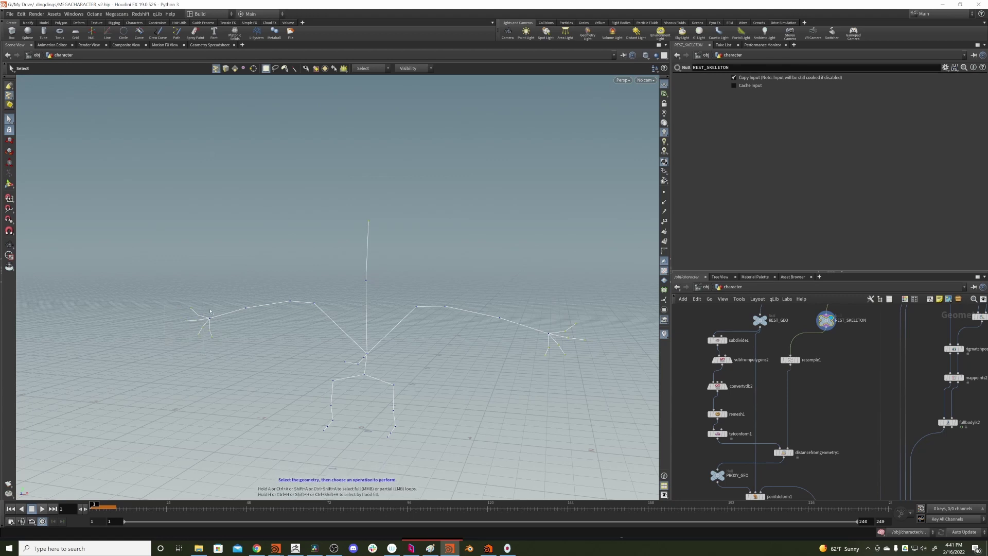
pyautogui.keyDown('alt'); pyautogui.moveTo(387, 363); pyautogui.dragTo(320, 331); pyautogui.keyUp('alt')
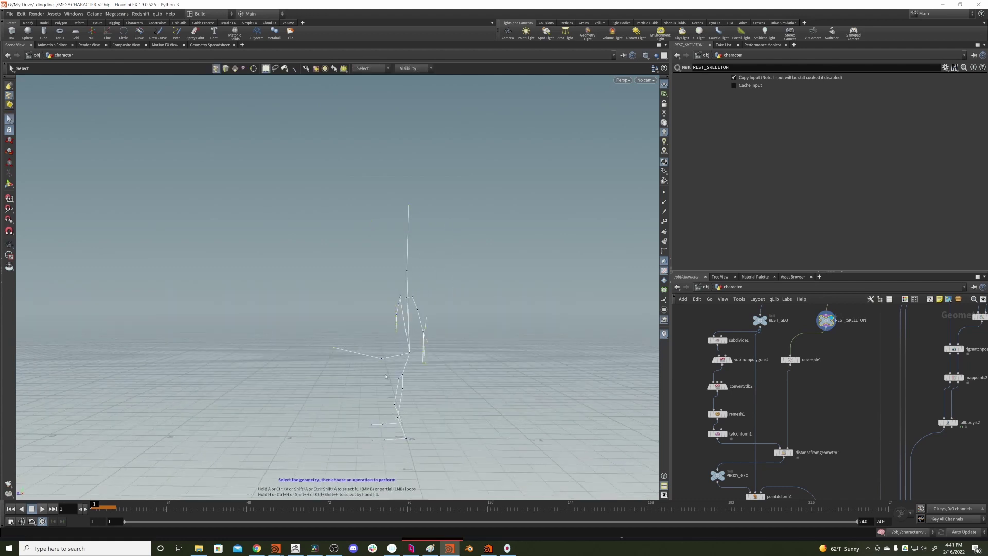
pyautogui.keyDown('alt'); pyautogui.moveTo(298, 366); pyautogui.dragTo(414, 368); pyautogui.keyUp('alt')
pyautogui.press('s')
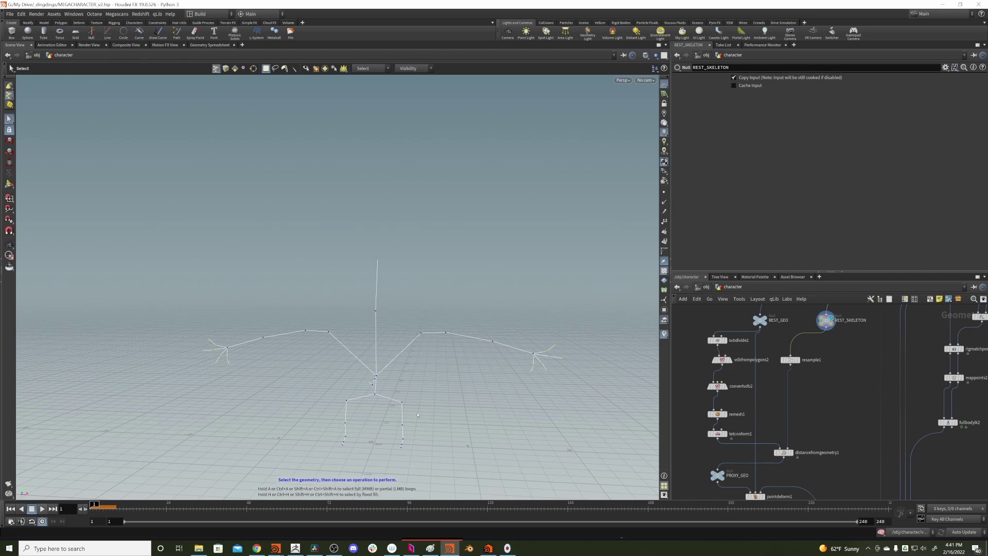
pyautogui.press('Escape')
pyautogui.moveTo(422, 414); pyautogui.dragTo(338, 418)
pyautogui.press('s')
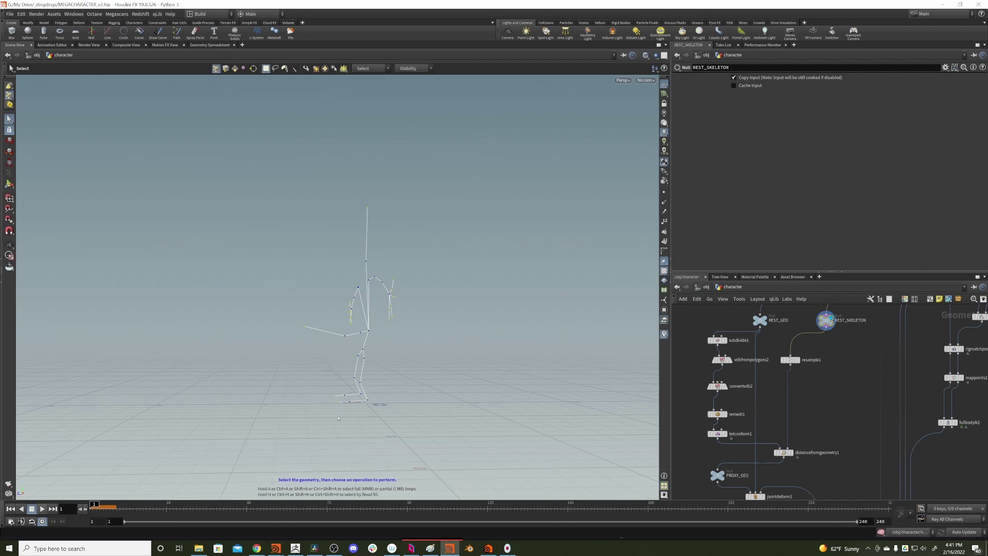
pyautogui.press('Delete')
pyautogui.keyDown('alt'); pyautogui.moveTo(311, 326); pyautogui.dragTo(426, 318); pyautogui.keyUp('alt')
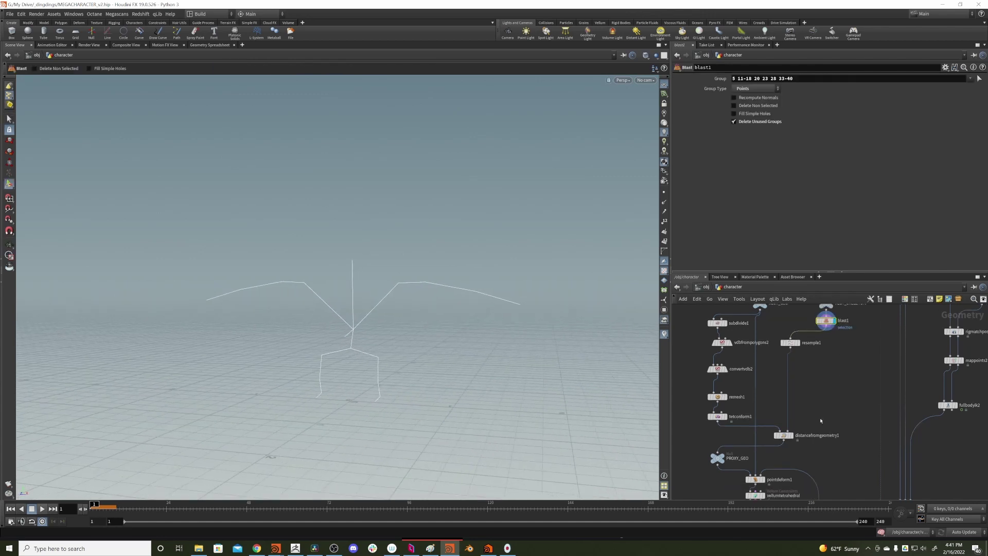
# Step: Display the Distance from Geometry mask based on the trimmed skeleton, with radius 1.19 and the remap end point at about 0.226
pyautogui.moveTo(821, 420); pyautogui.dragTo(825, 414, button='middle')
pyautogui.click(802, 338)
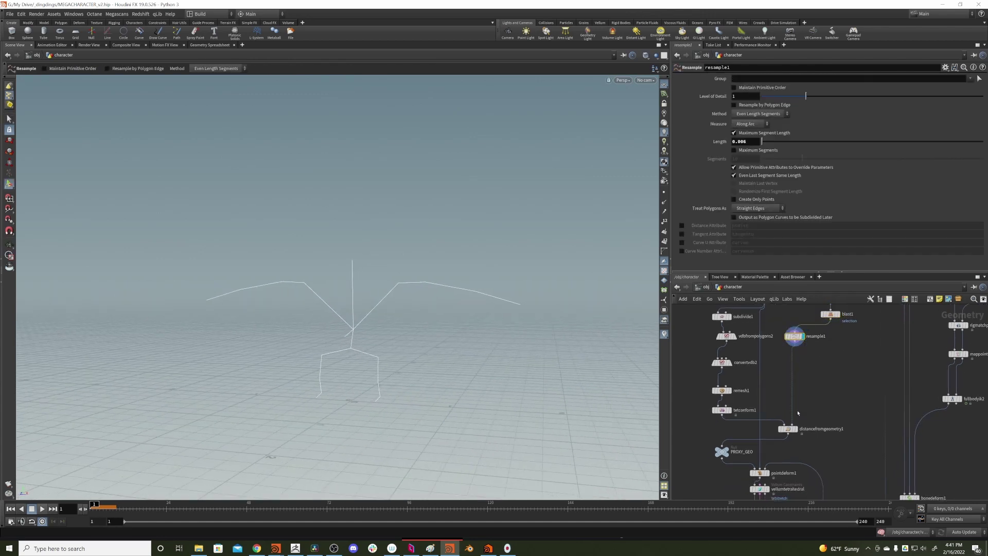
pyautogui.click(796, 428)
pyautogui.keyDown('alt'); pyautogui.moveTo(319, 302); pyautogui.dragTo(355, 288); pyautogui.keyUp('alt')
pyautogui.moveTo(786, 197); pyautogui.dragTo(772, 211)
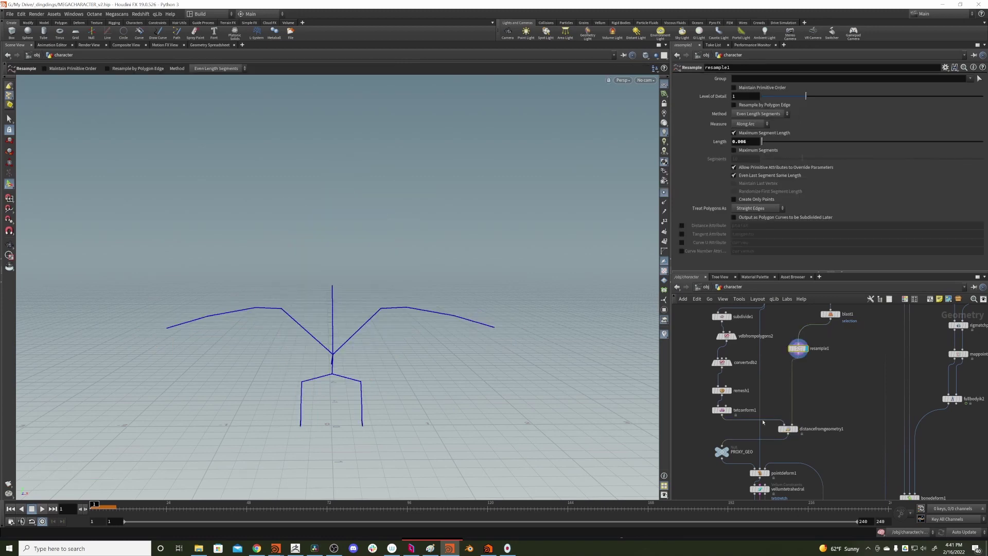
pyautogui.click(796, 431)
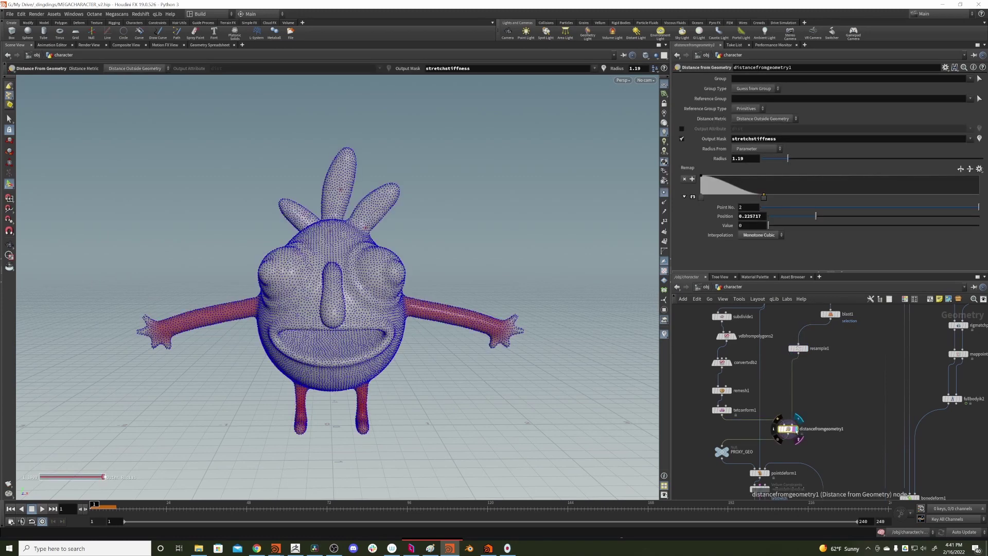
# Step: Inspect the stretchstiffness mask on the head without point markers and extend the remap end point to about 0.508
pyautogui.keyDown('alt'); pyautogui.moveTo(402, 227); pyautogui.dragTo(334, 206); pyautogui.keyUp('alt')
pyautogui.keyDown('alt'); pyautogui.moveTo(335, 206); pyautogui.dragTo(411, 247, button='right'); pyautogui.keyUp('alt')
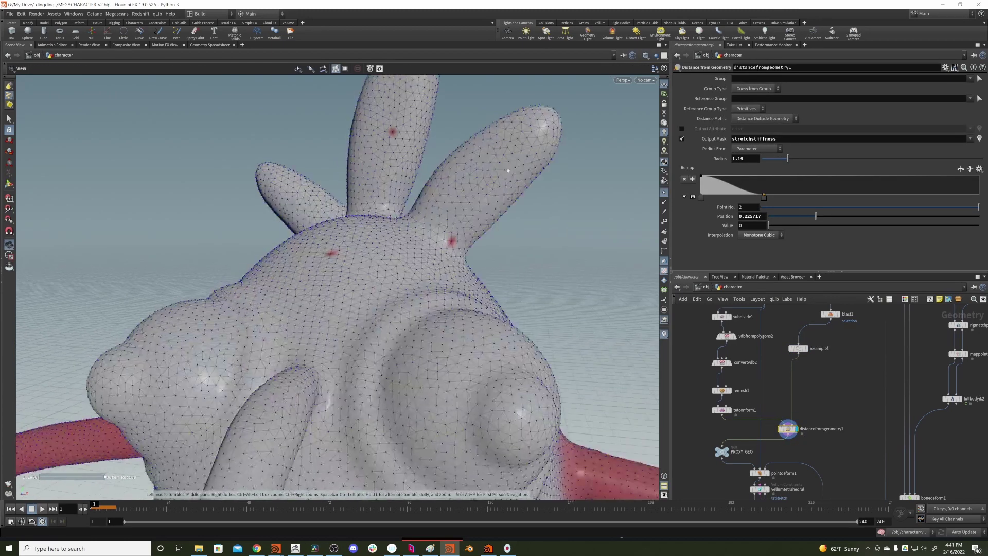
pyautogui.click(665, 194)
pyautogui.keyDown('alt'); pyautogui.moveTo(336, 262); pyautogui.dragTo(307, 268, button='right'); pyautogui.keyUp('alt')
pyautogui.keyDown('alt'); pyautogui.moveTo(308, 267); pyautogui.dragTo(408, 282); pyautogui.keyUp('alt')
pyautogui.press('Return')
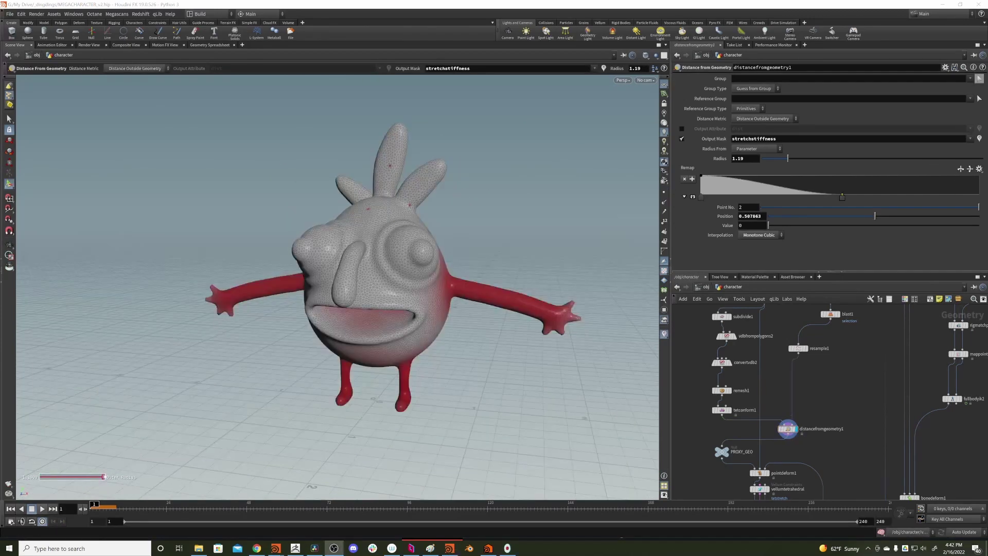
# Step: Set the Distance from Geometry node's Reference Group Type to Points
pyautogui.click(755, 110)
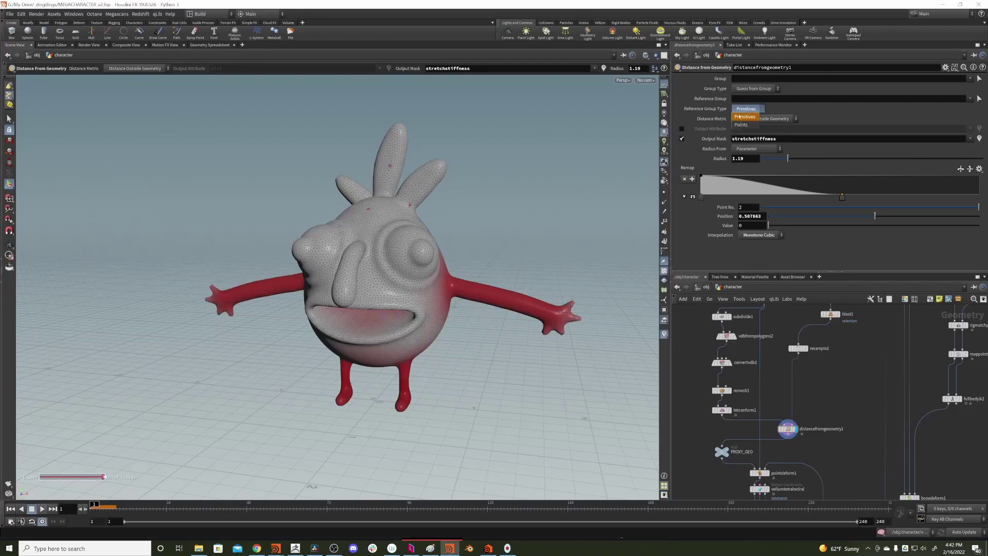
pyautogui.click(741, 126)
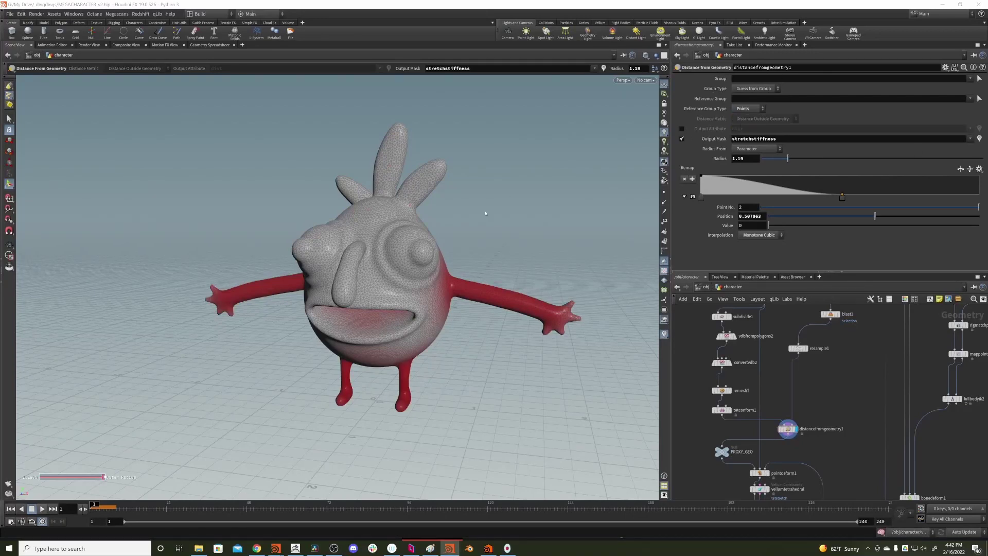
pyautogui.keyDown('alt'); pyautogui.moveTo(404, 216); pyautogui.dragTo(381, 230); pyautogui.keyUp('alt')
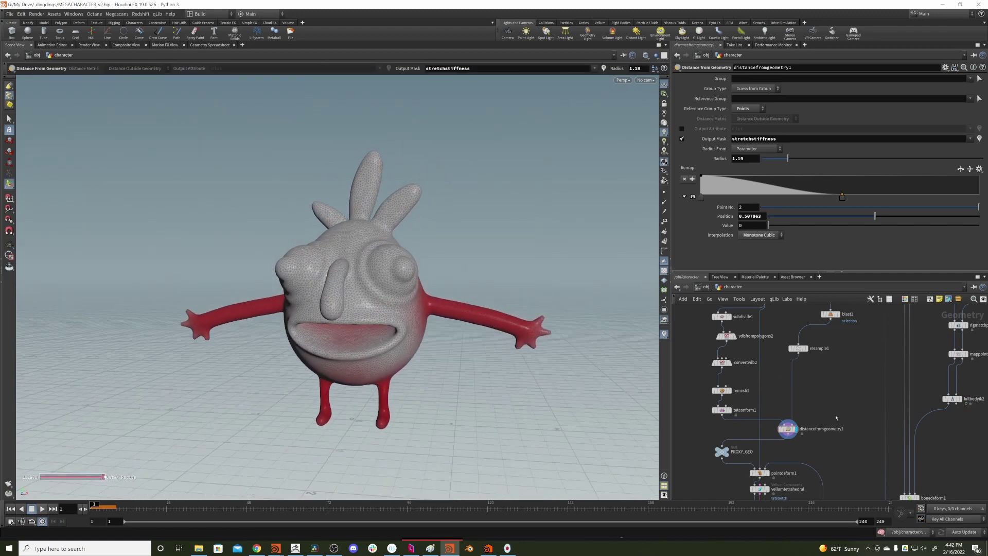
# Step: Display the Vellum Solver result and examine the character's softbody motion and ground contact over the cached frames from several angles
pyautogui.moveTo(824, 442); pyautogui.dragTo(837, 387, button='middle')
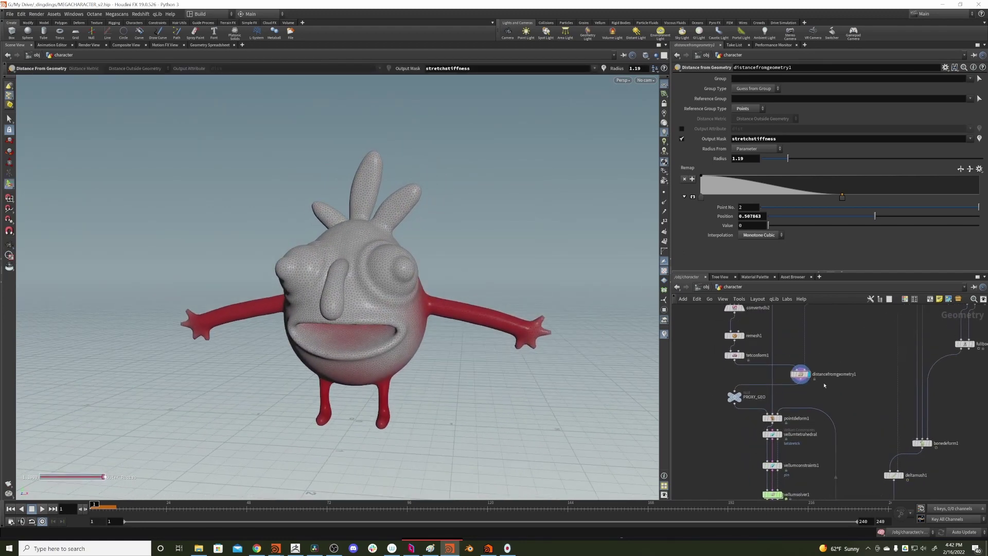
pyautogui.moveTo(774, 495); pyautogui.dragTo(769, 404, button='middle')
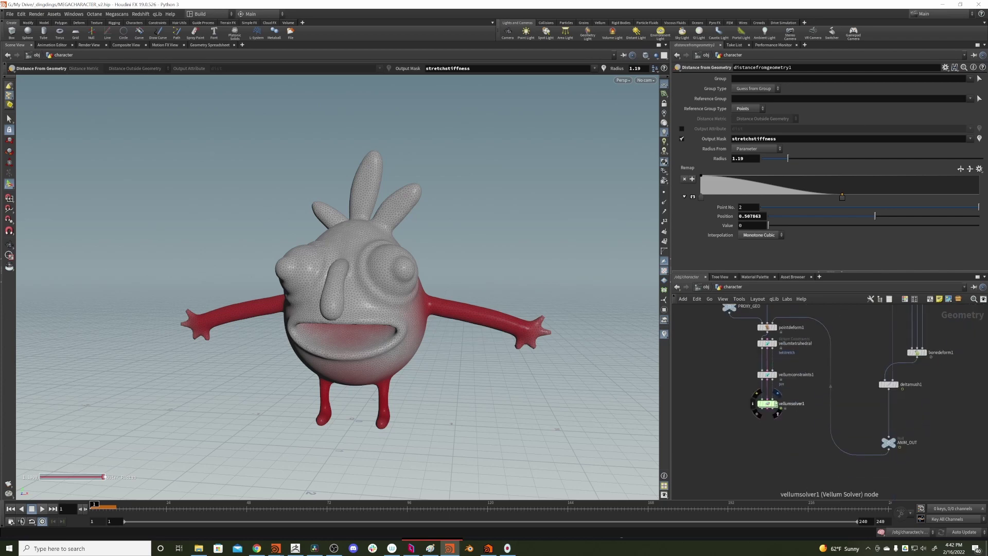
pyautogui.click(768, 403)
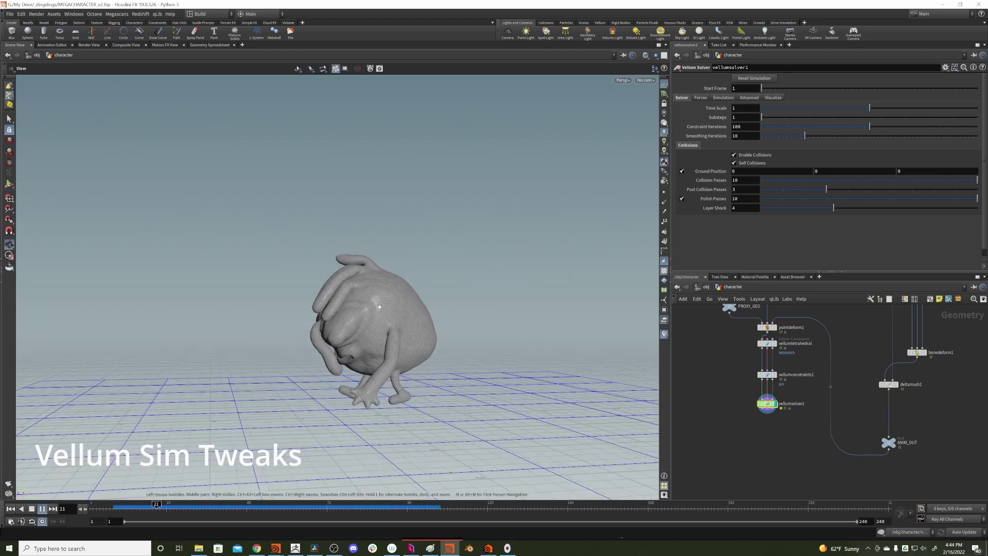
pyautogui.moveTo(383, 340); pyautogui.dragTo(425, 323)
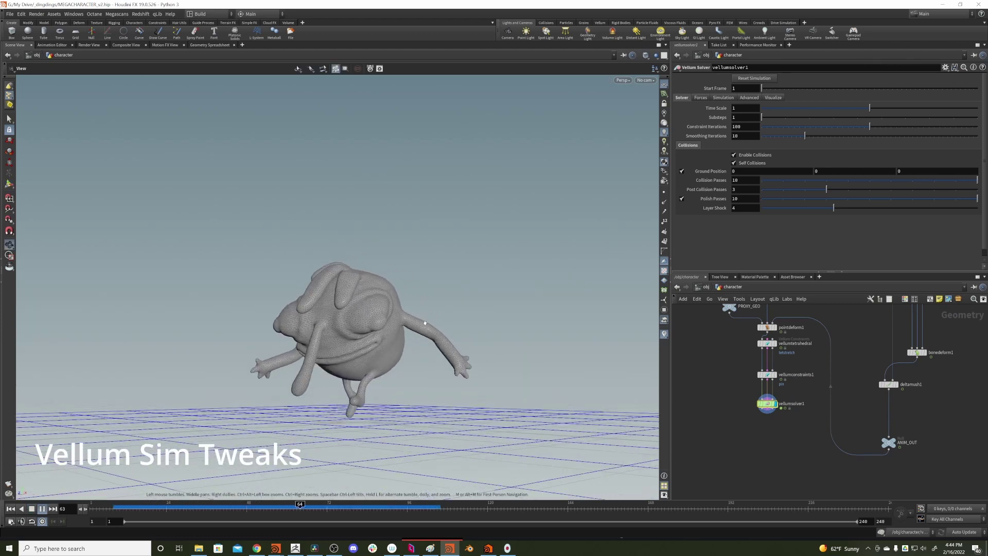
pyautogui.moveTo(197, 507); pyautogui.dragTo(343, 508)
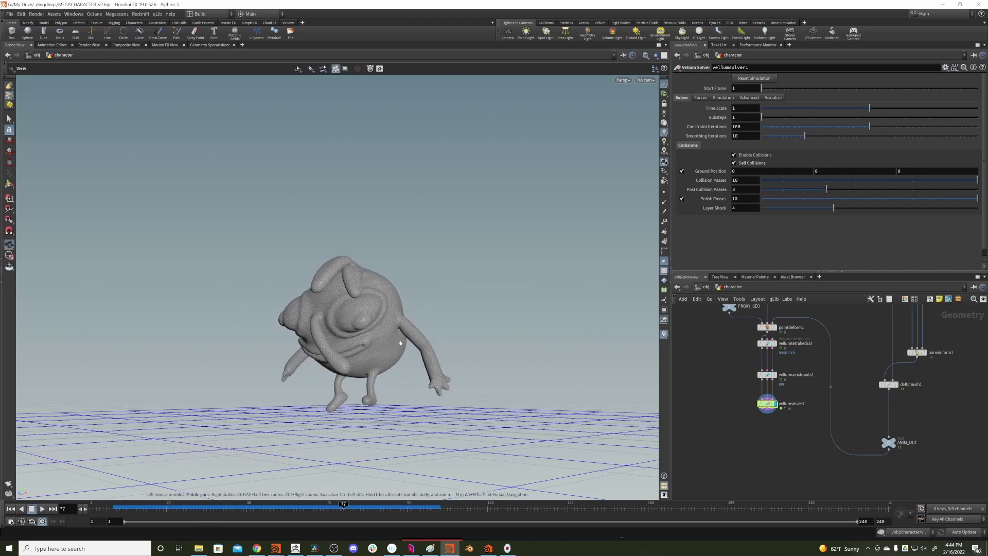
pyautogui.moveTo(385, 338); pyautogui.dragTo(311, 357)
pyautogui.moveTo(143, 507); pyautogui.dragTo(357, 459)
pyautogui.moveTo(378, 350); pyautogui.dragTo(334, 364)
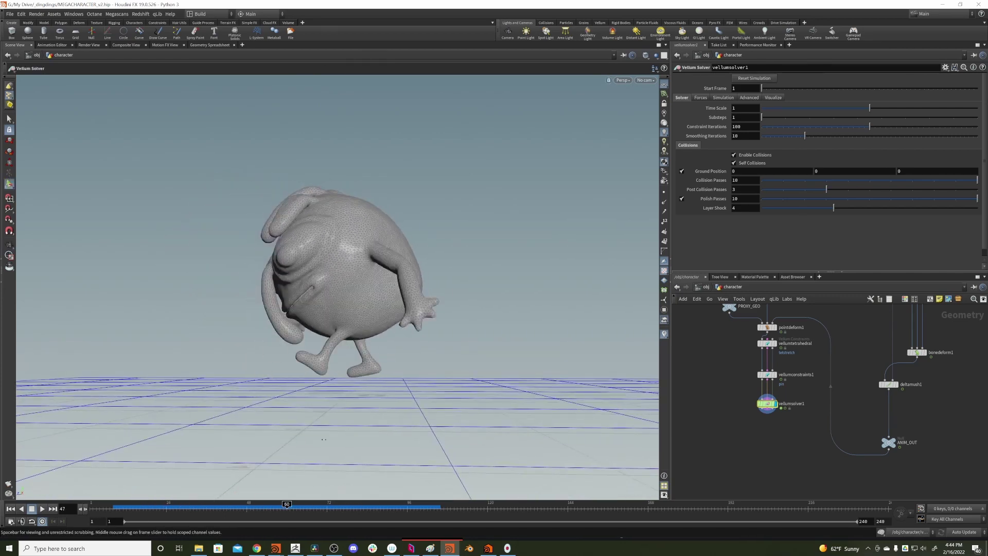
pyautogui.moveTo(345, 324); pyautogui.dragTo(360, 300)
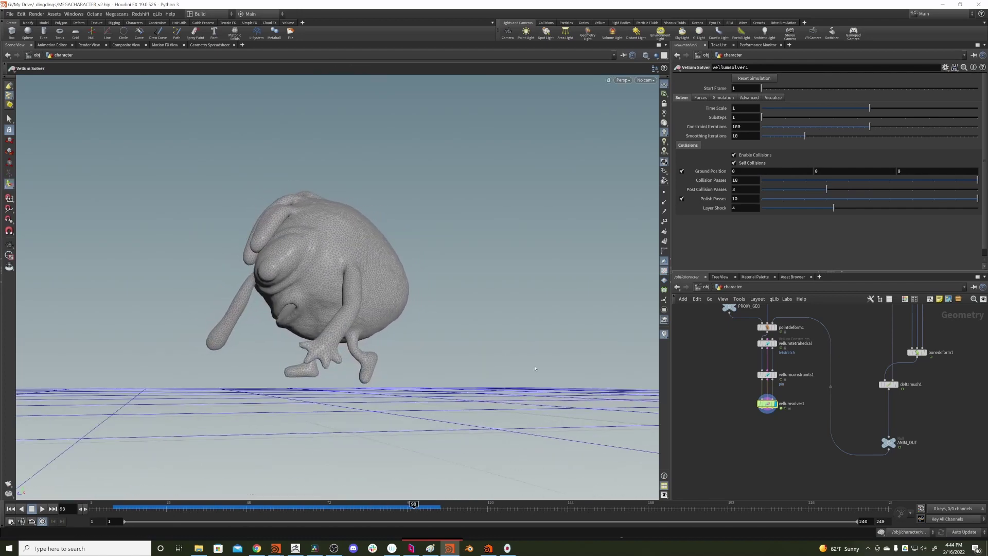
pyautogui.moveTo(128, 510); pyautogui.dragTo(225, 415)
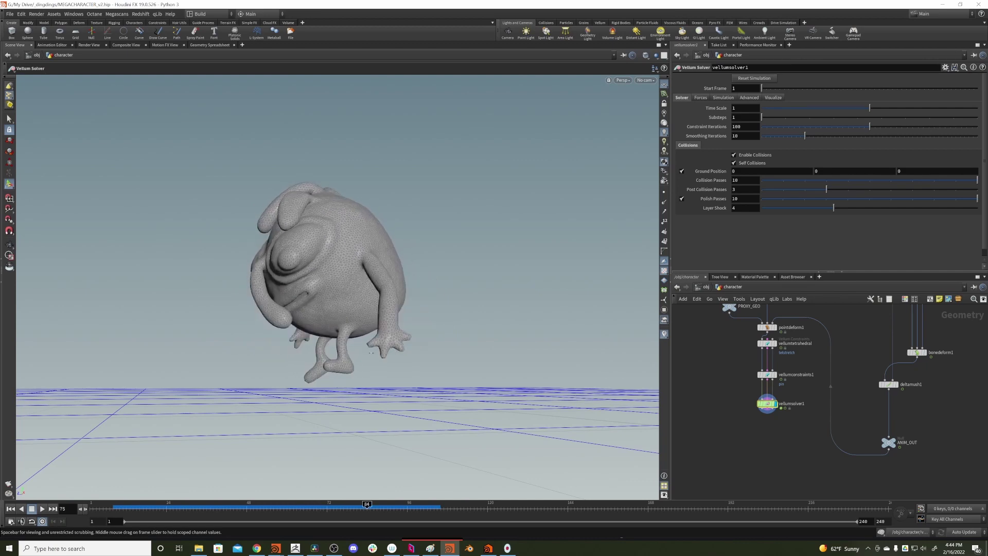
pyautogui.moveTo(318, 342)
pyautogui.mouseDown()
pyautogui.moveTo(332, 321)
pyautogui.moveTo(313, 332)
pyautogui.mouseUp()
# Step: Insert a Transform node between deltamush1 and ANIM_OUT
pyautogui.moveTo(716, 332); pyautogui.dragTo(705, 378, button='middle')
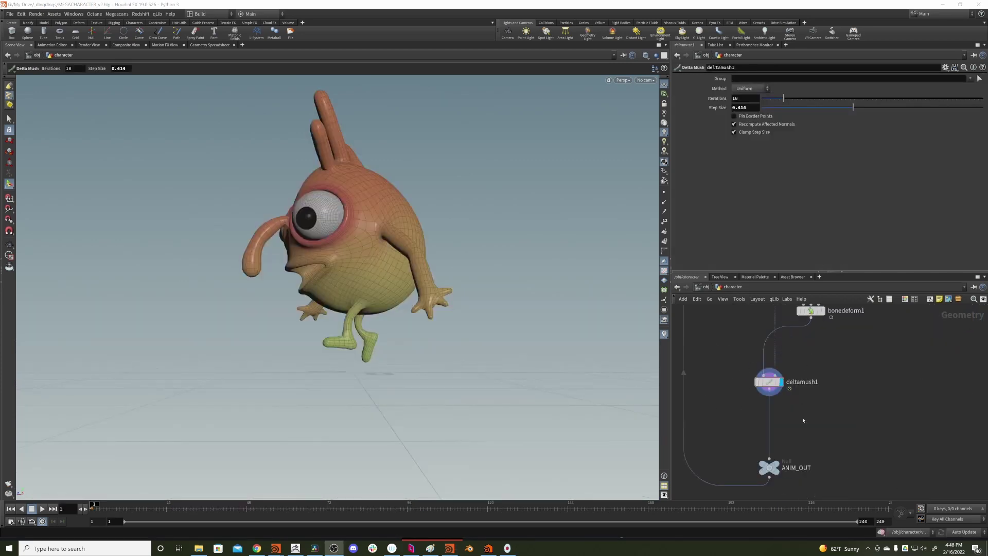
pyautogui.press('Tab')
pyautogui.write('tran')
pyautogui.press('Return')
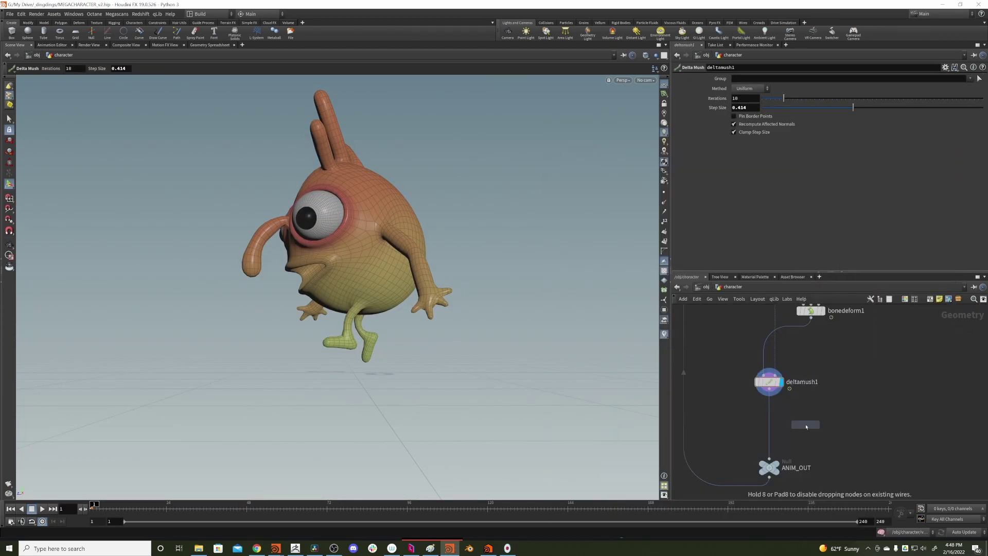
pyautogui.click(769, 415)
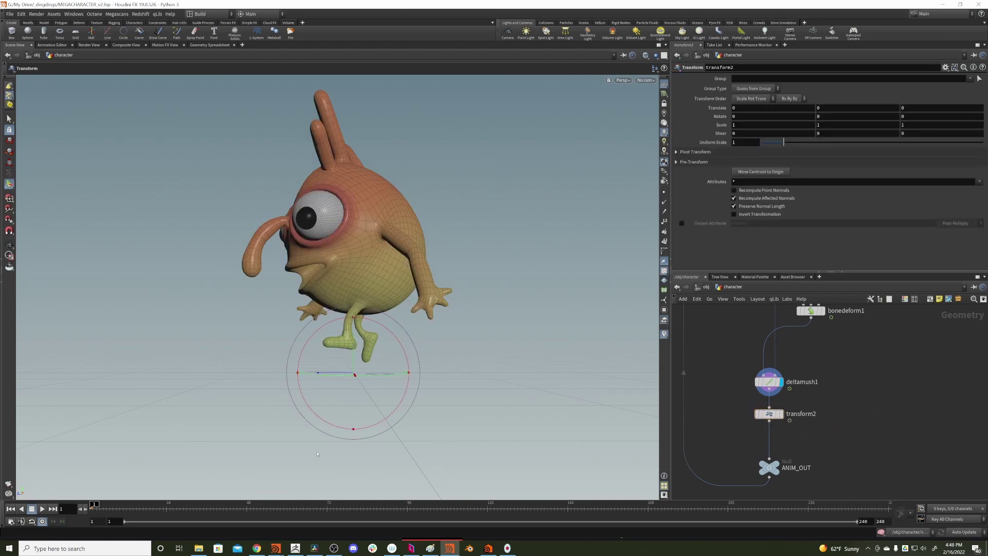
# Step: Keyframe the Transform's translation at 0 on frame 1, lower the character on frame 15, and display the Transform to check the motion
pyautogui.keyDown('alt'); pyautogui.click(710, 109); pyautogui.keyUp('alt')
pyautogui.moveTo(103, 509); pyautogui.dragTo(136, 505)
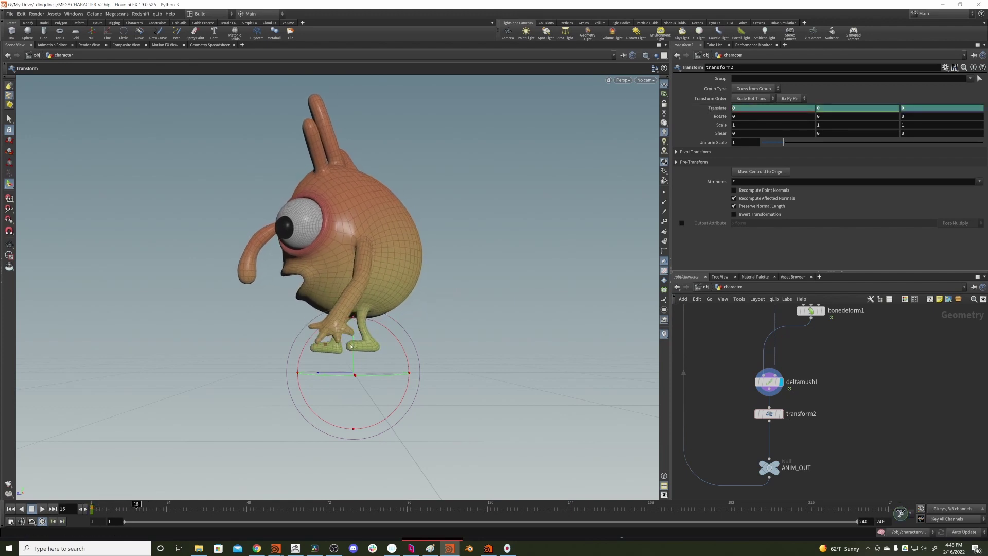
pyautogui.moveTo(354, 350); pyautogui.dragTo(351, 379)
pyautogui.click(780, 414)
pyautogui.press('t')
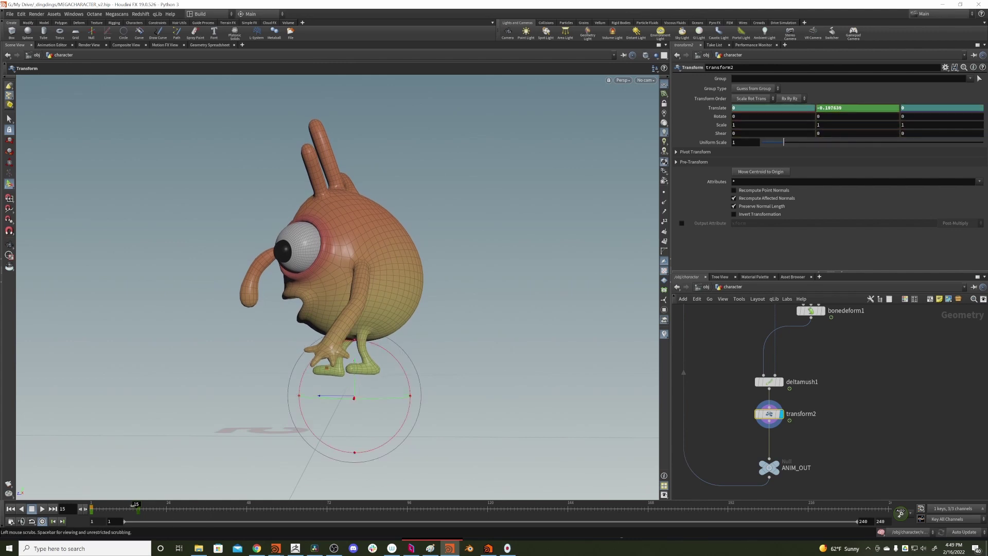
pyautogui.moveTo(133, 506); pyautogui.dragTo(29, 495)
pyautogui.scroll(-5, 854, 412)
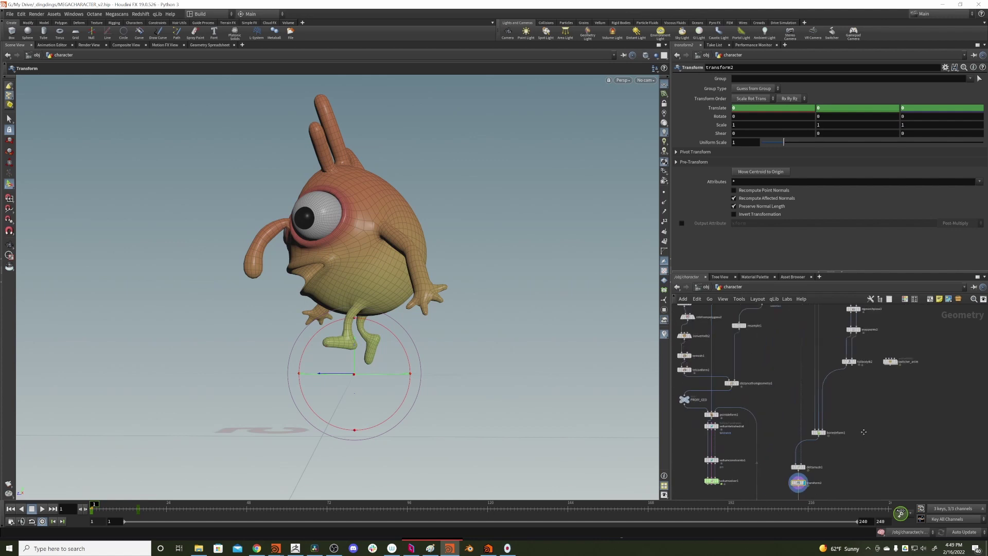
# Step: Insert a Blend Shapes node between bonedeform1 and deltamush1, with the jointcapturebiharmonic1 rest geometry as its second input
pyautogui.press('Tab')
pyautogui.write('blend')
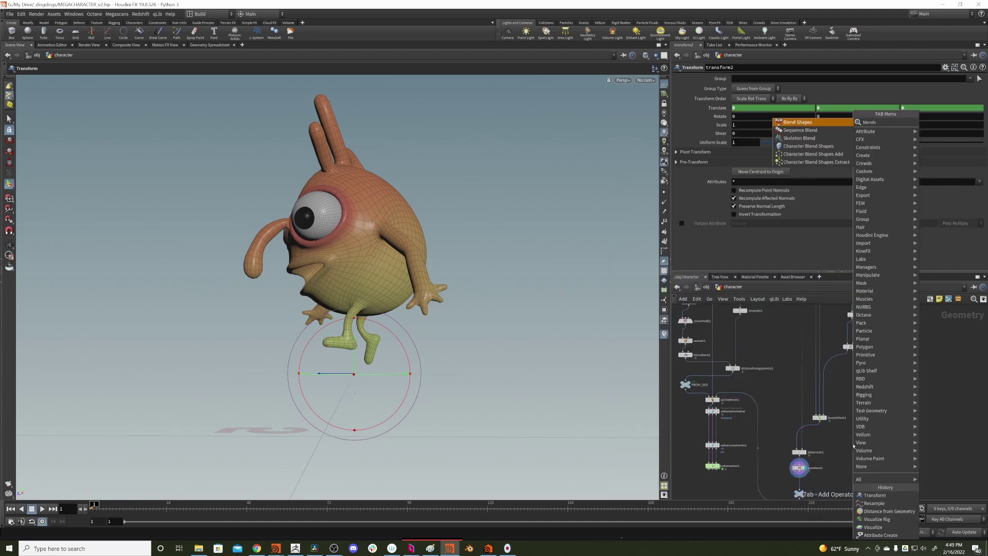
pyautogui.press('Return')
pyautogui.moveTo(856, 447); pyautogui.dragTo(797, 437)
pyautogui.moveTo(801, 330); pyautogui.dragTo(779, 421, button='middle')
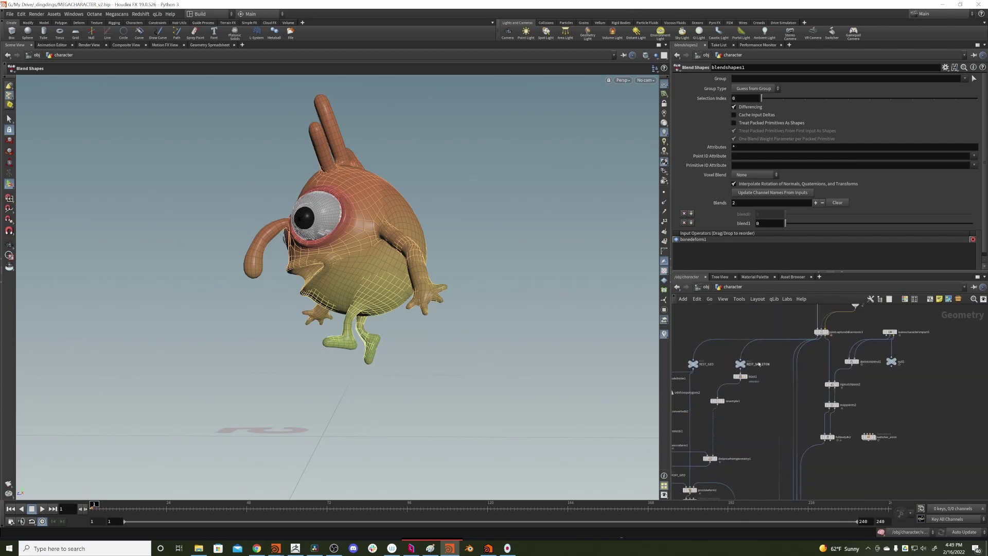
pyautogui.moveTo(789, 493); pyautogui.dragTo(823, 429, button='middle')
pyautogui.moveTo(842, 354); pyautogui.dragTo(785, 311, button='middle')
pyautogui.click(835, 352)
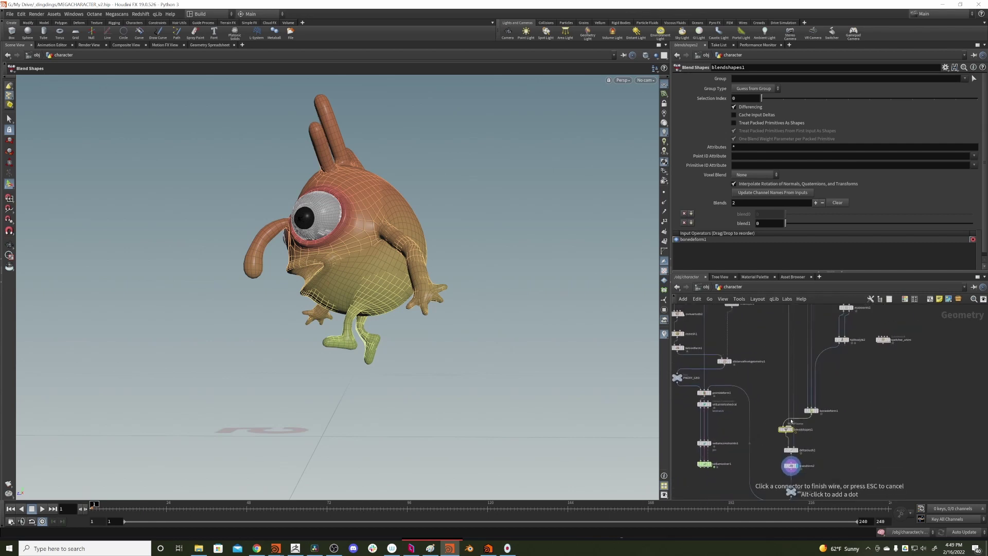
pyautogui.click(789, 426)
# Step: Keyframe the Blend Shapes node's blend1 weight at 1 on frame 1 and 0 on frame 15, and check the transition
pyautogui.moveTo(785, 223); pyautogui.dragTo(973, 223)
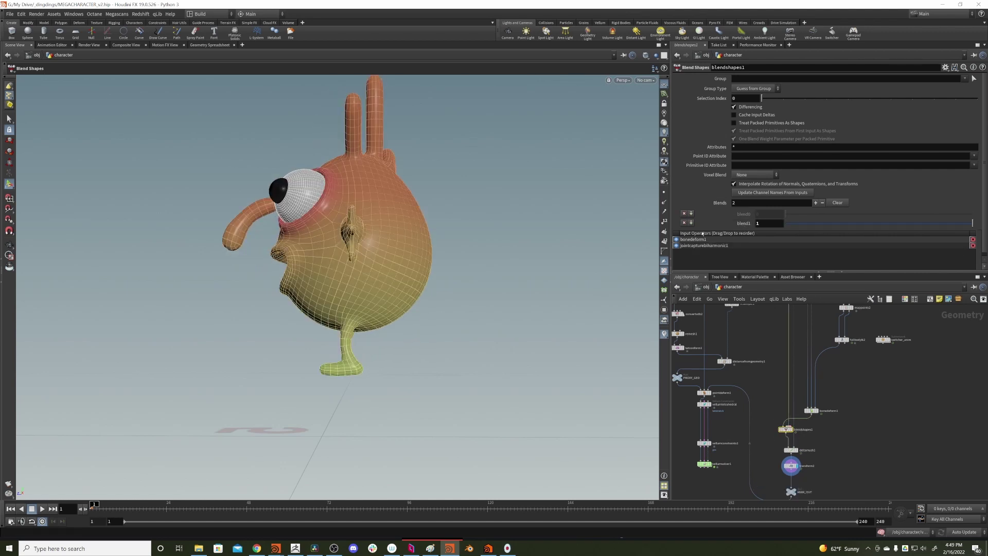
pyautogui.keyDown('alt'); pyautogui.moveTo(302, 375); pyautogui.dragTo(376, 372); pyautogui.keyUp('alt')
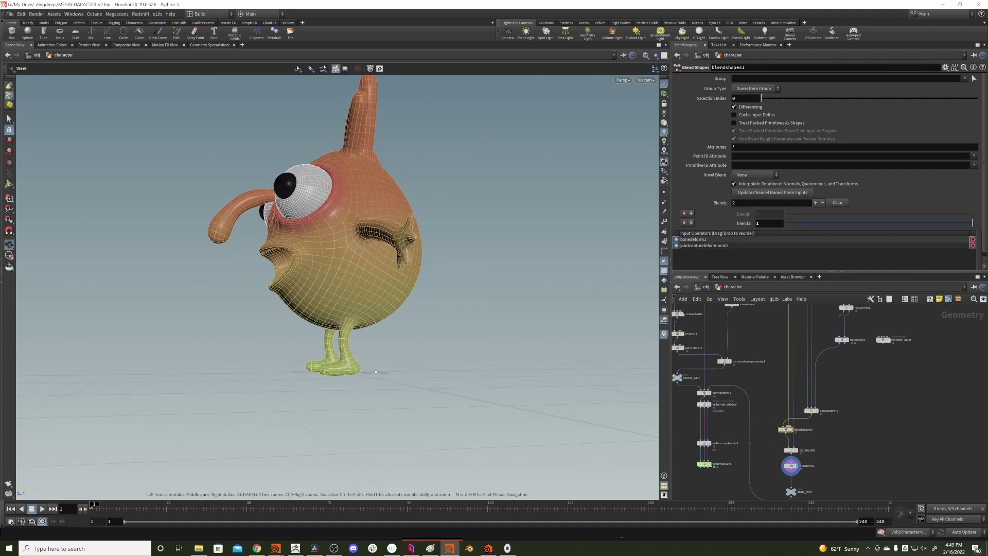
pyautogui.keyDown('alt'); pyautogui.click(743, 223); pyautogui.keyUp('alt')
pyautogui.moveTo(110, 509); pyautogui.dragTo(144, 511)
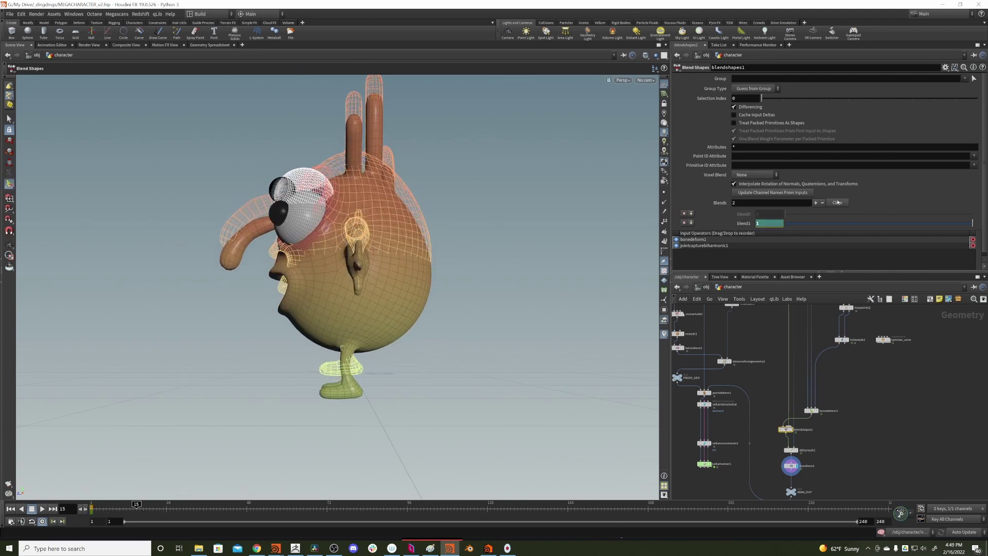
pyautogui.moveTo(972, 222); pyautogui.dragTo(636, 249)
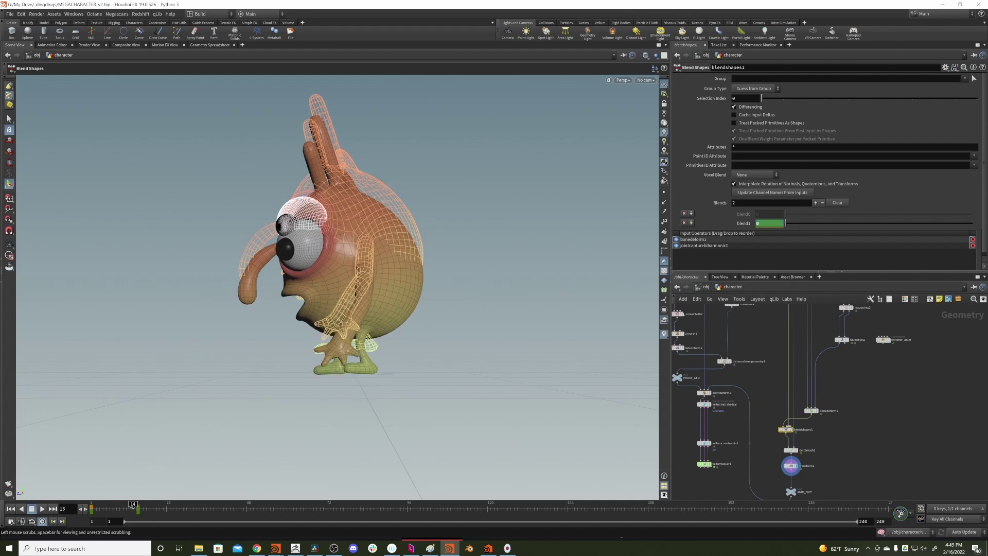
pyautogui.moveTo(138, 508); pyautogui.dragTo(92, 508)
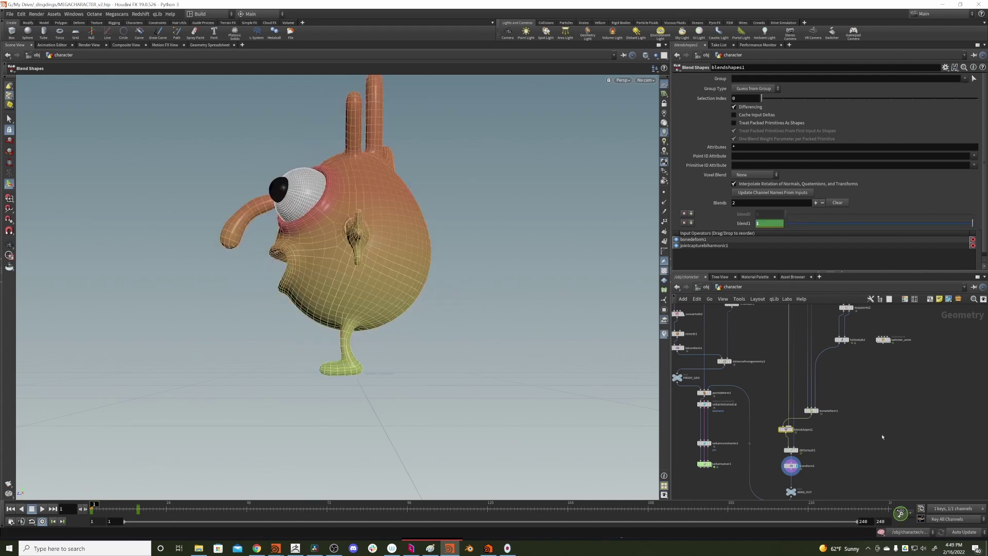
# Step: Set the stretch stiffness multiplier of the vellumtetrahedral constraint to 1
pyautogui.moveTo(845, 423); pyautogui.dragTo(904, 422, button='middle')
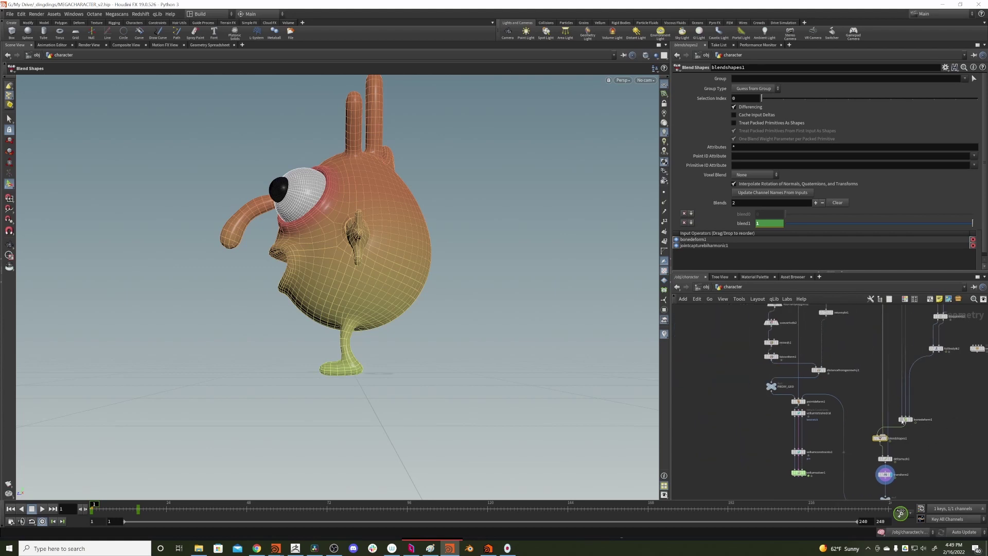
pyautogui.moveTo(767, 420); pyautogui.dragTo(768, 423)
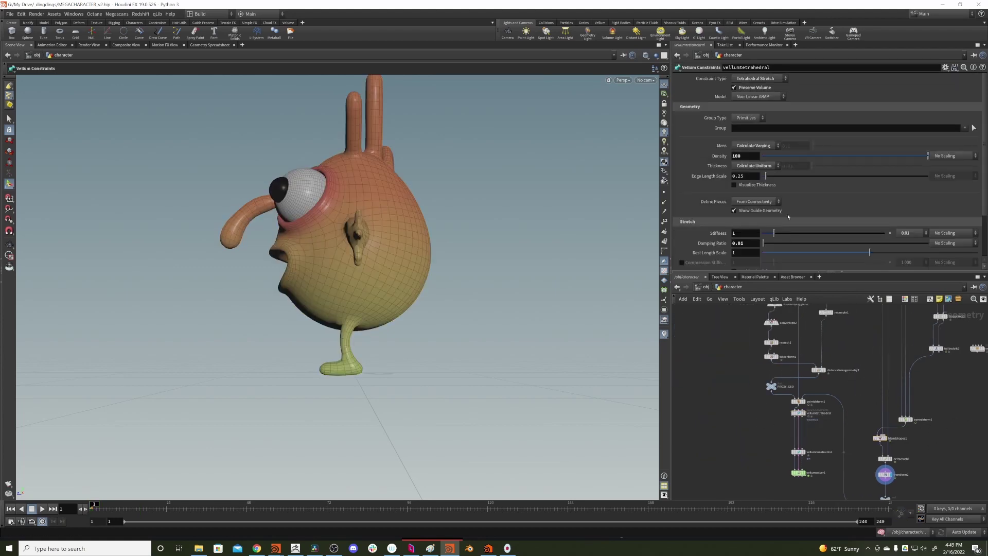
pyautogui.click(909, 235)
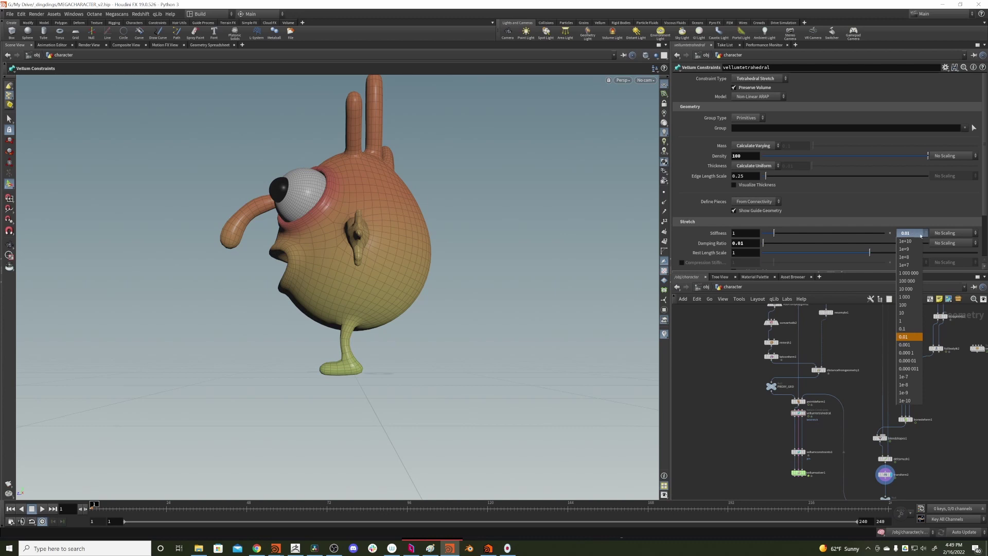
pyautogui.click(915, 322)
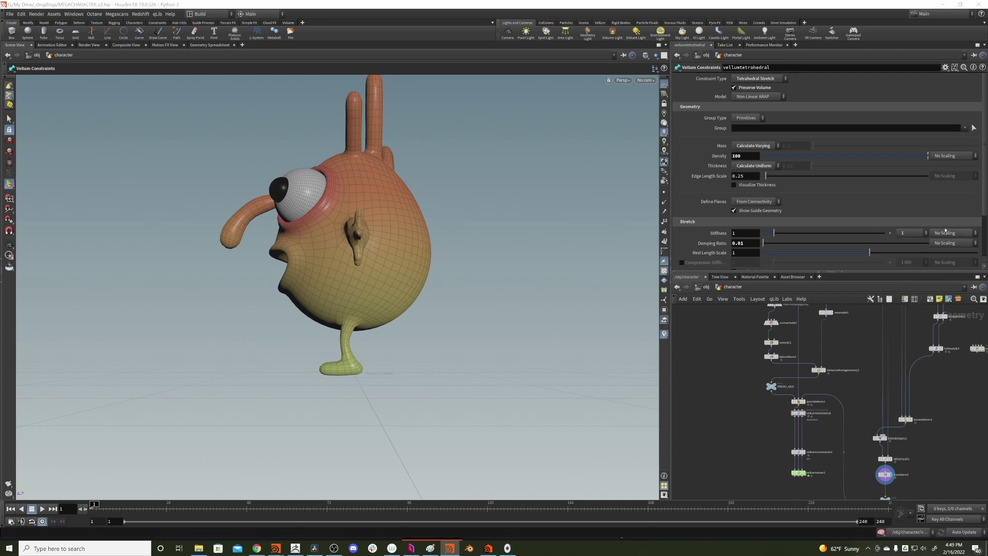
# Step: Display the Vellum Solver result and simulate the character's softbody over the timeline
pyautogui.moveTo(758, 447); pyautogui.dragTo(710, 390, button='middle')
pyautogui.scroll(1, 750, 415)
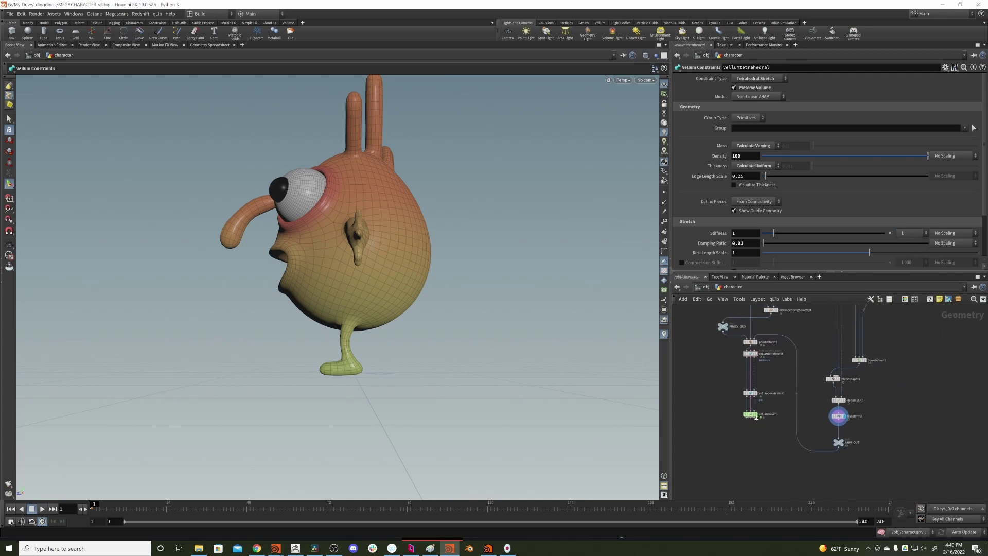
pyautogui.press('r')
pyautogui.click(750, 415)
pyautogui.click(758, 405)
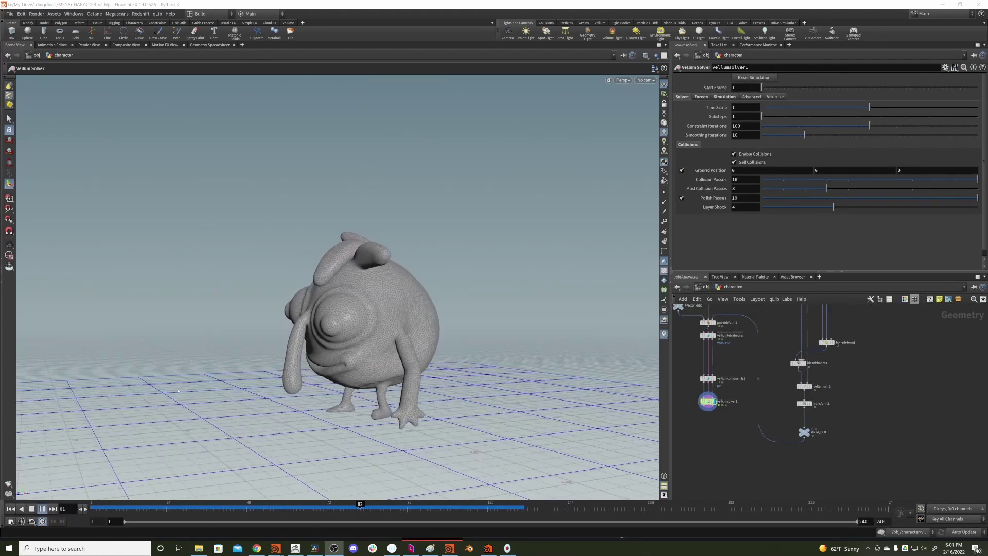
# Step: Examine the simulated character from the rest pose through the cached frames and review the solver's gravity and friction settings
pyautogui.moveTo(160, 507); pyautogui.dragTo(90, 379)
pyautogui.scroll(-3, 288, 303)
pyautogui.keyDown('alt'); pyautogui.moveTo(288, 288); pyautogui.dragTo(375, 313); pyautogui.keyUp('alt')
pyautogui.keyDown('alt'); pyautogui.moveTo(375, 313); pyautogui.dragTo(307, 293, button='right'); pyautogui.keyUp('alt')
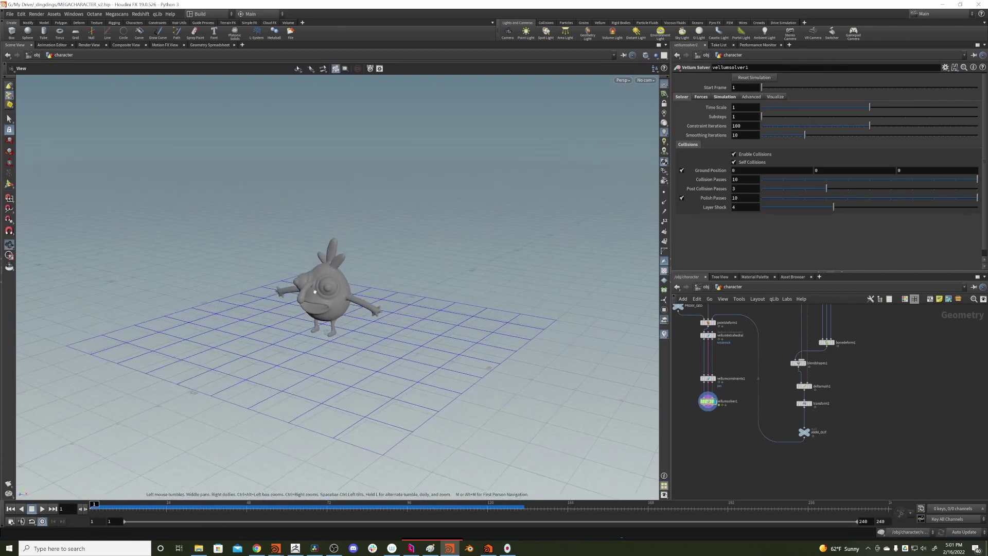
pyautogui.moveTo(345, 280); pyautogui.dragTo(335, 353)
pyautogui.keyDown('alt'); pyautogui.moveTo(385, 307); pyautogui.dragTo(379, 253); pyautogui.keyUp('alt')
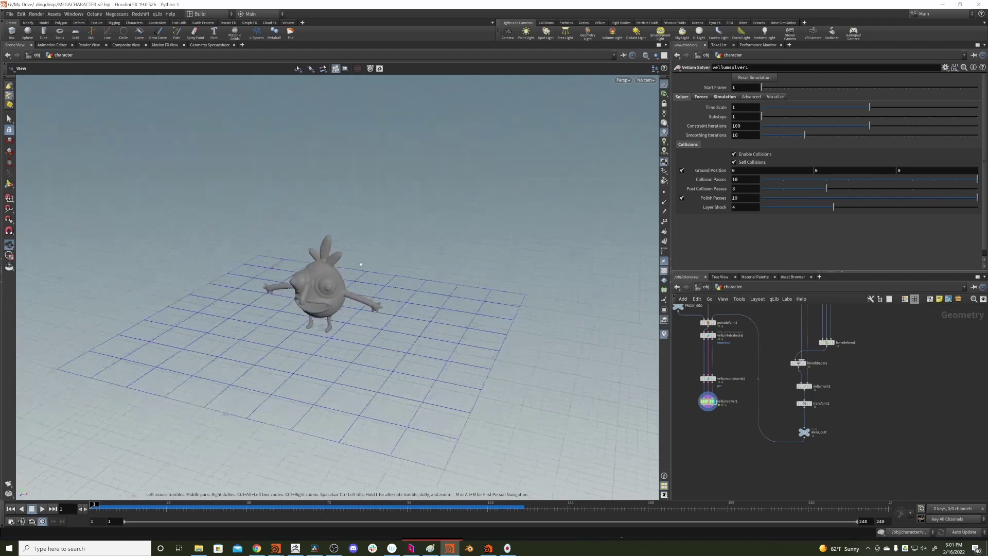
pyautogui.keyDown('alt'); pyautogui.moveTo(378, 247); pyautogui.dragTo(302, 324, button='right'); pyautogui.keyUp('alt')
pyautogui.keyDown('alt'); pyautogui.moveTo(302, 324); pyautogui.dragTo(334, 320); pyautogui.keyUp('alt')
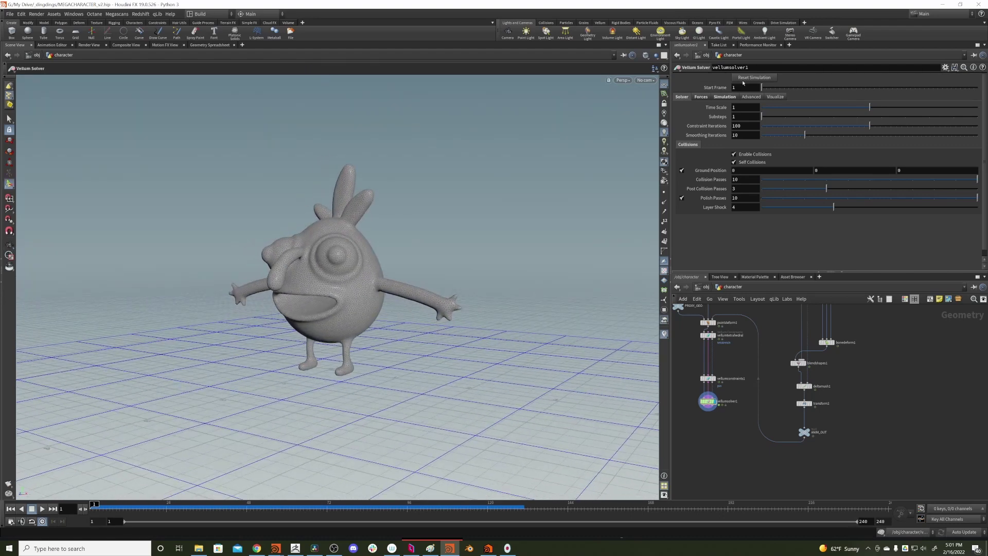
pyautogui.click(701, 97)
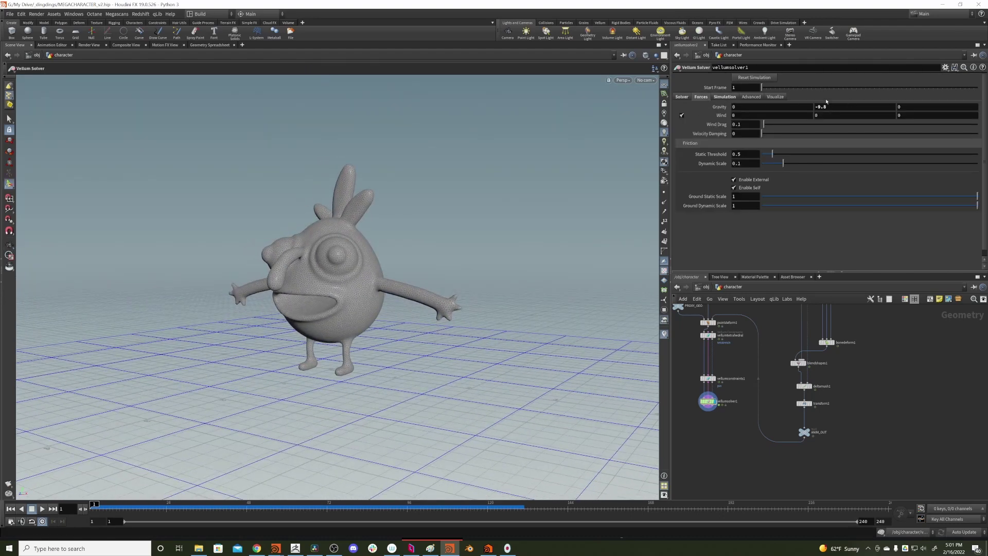
pyautogui.keyDown('alt'); pyautogui.moveTo(281, 312); pyautogui.dragTo(198, 435, button='right'); pyautogui.keyUp('alt')
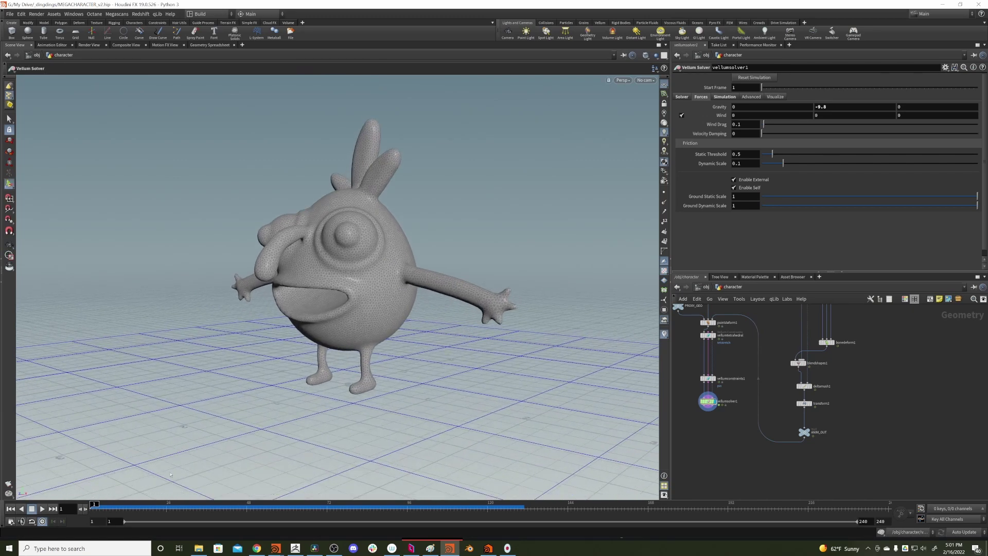
pyautogui.moveTo(96, 507); pyautogui.dragTo(294, 507)
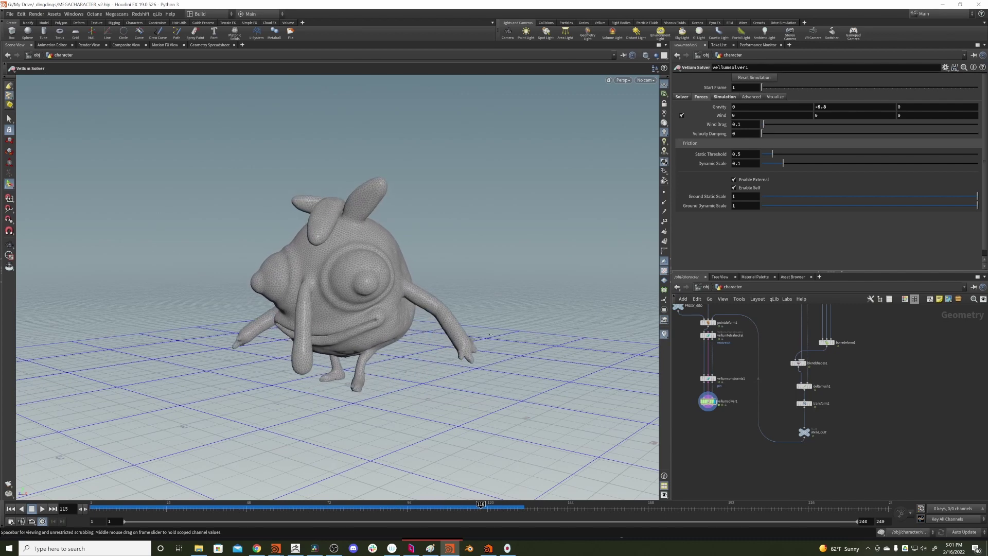
pyautogui.moveTo(490, 335); pyautogui.dragTo(94, 412)
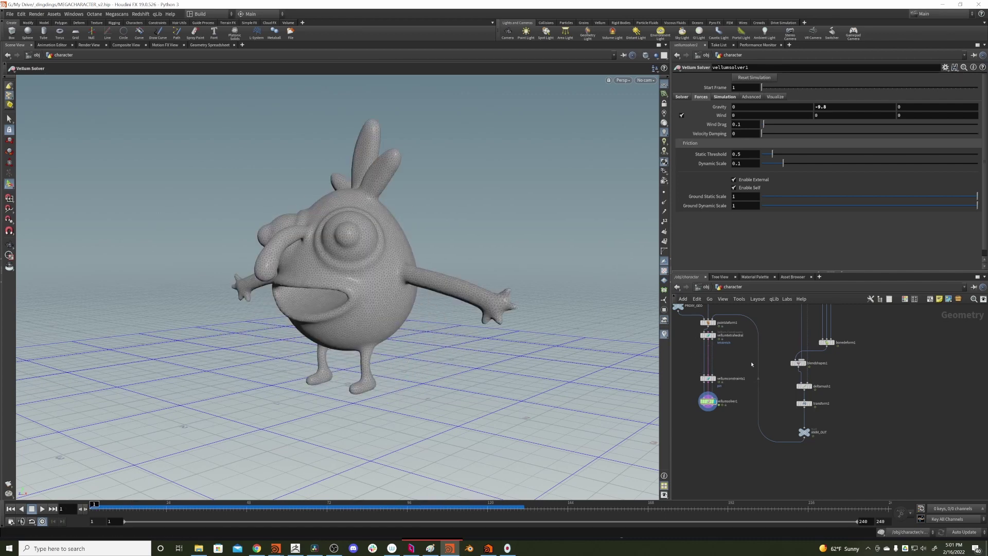
# Step: Inspect the softbody's legs, feet and hands up close around frame 97 for deformation at ground contact
pyautogui.keyDown('alt'); pyautogui.moveTo(443, 342); pyautogui.dragTo(309, 322); pyautogui.keyUp('alt')
pyautogui.moveTo(96, 506); pyautogui.dragTo(132, 502)
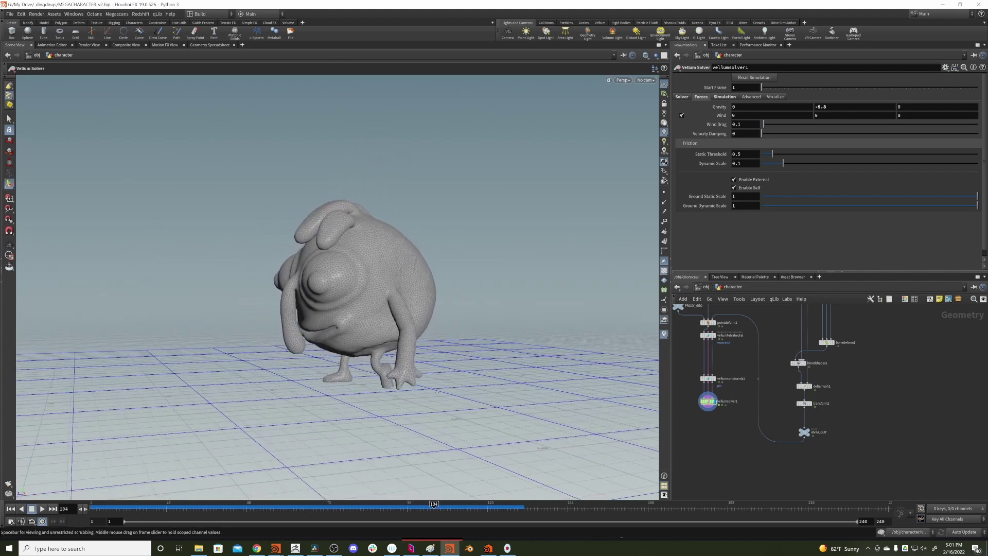
pyautogui.moveTo(437, 393); pyautogui.dragTo(406, 390)
pyautogui.keyDown('alt'); pyautogui.moveTo(412, 278); pyautogui.dragTo(441, 320, button='right'); pyautogui.keyUp('alt')
pyautogui.keyDown('alt'); pyautogui.moveTo(441, 320); pyautogui.dragTo(399, 301); pyautogui.keyUp('alt')
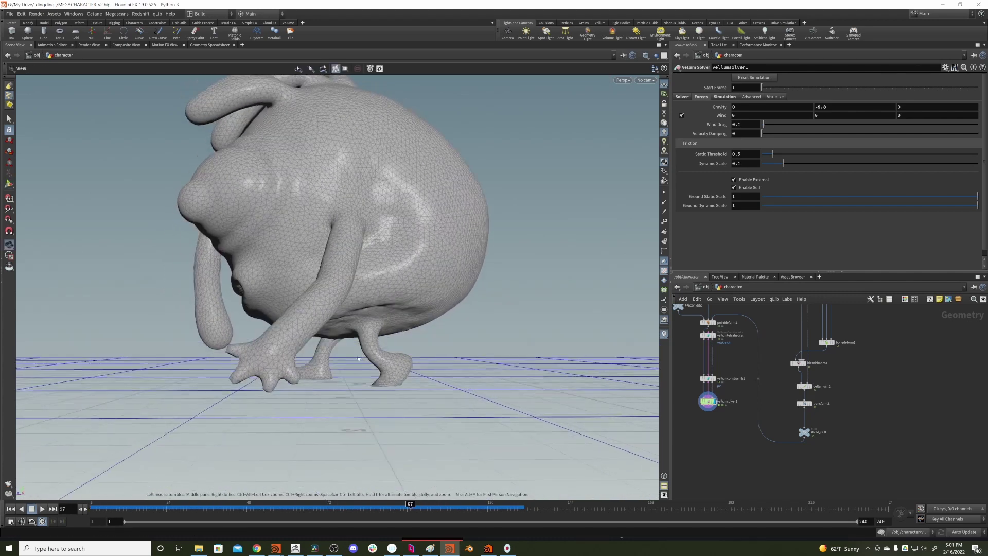
pyautogui.keyDown('alt'); pyautogui.moveTo(399, 309); pyautogui.dragTo(400, 375, button='right'); pyautogui.keyUp('alt')
pyautogui.moveTo(364, 389); pyautogui.dragTo(412, 372)
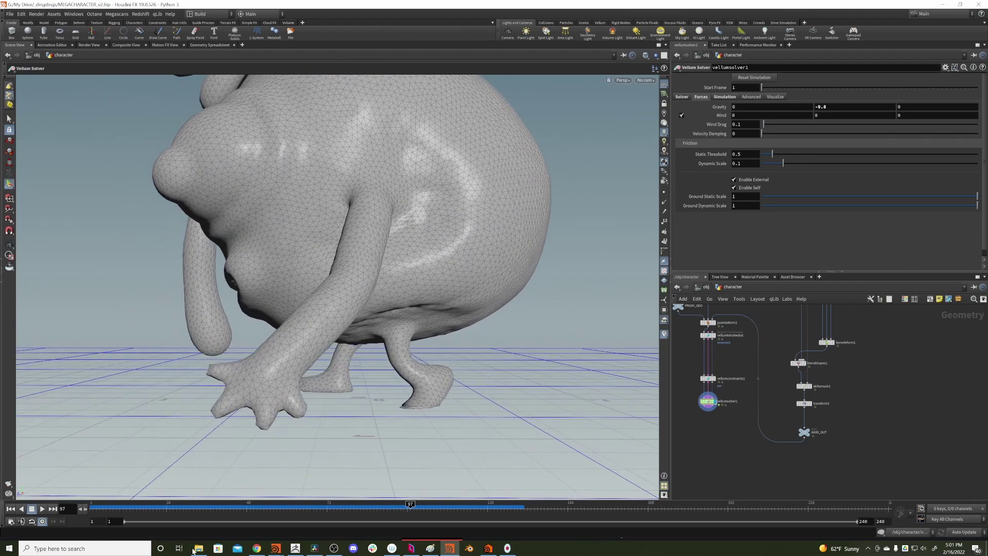
# Step: On frame 1, display blast1 and delete the skeleton's toe points 4 and 16 with a second Blast node
pyautogui.moveTo(94, 507)
pyautogui.mouseDown()
pyautogui.moveTo(166, 496)
pyautogui.moveTo(397, 505)
pyautogui.moveTo(94, 504)
pyautogui.mouseUp()
pyautogui.moveTo(796, 326); pyautogui.dragTo(797, 459, button='middle')
pyautogui.moveTo(766, 388); pyautogui.dragTo(796, 416, button='middle')
pyautogui.moveTo(778, 387)
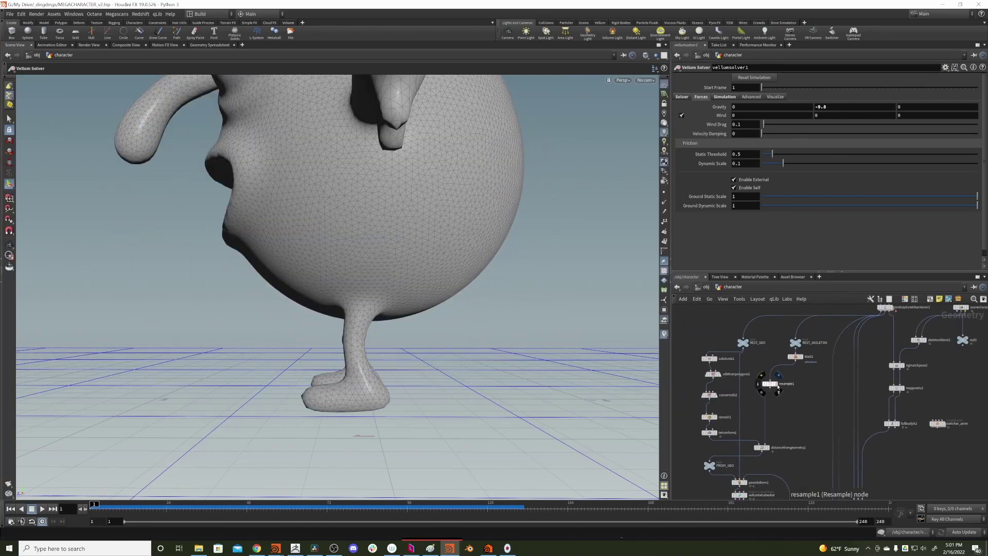
pyautogui.click(798, 355)
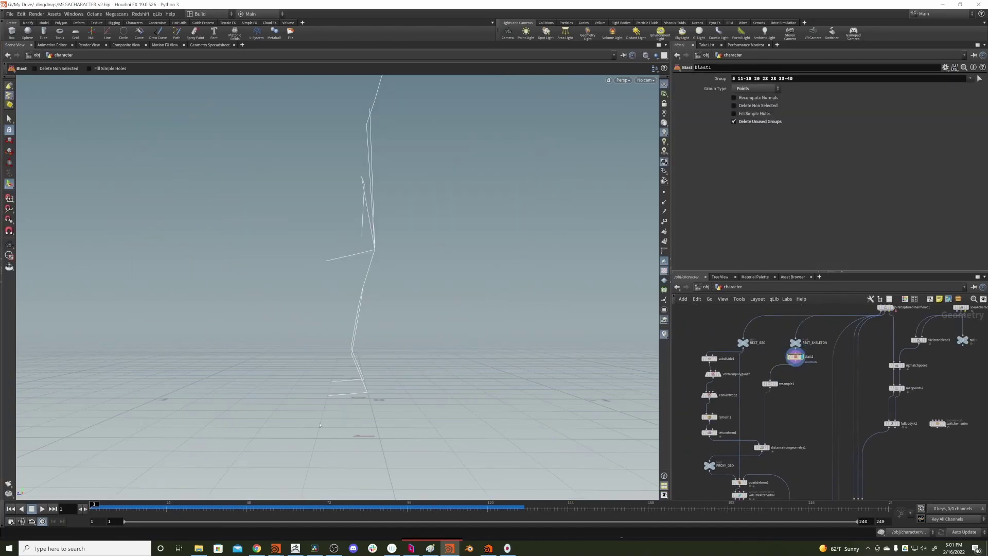
pyautogui.click(8, 121)
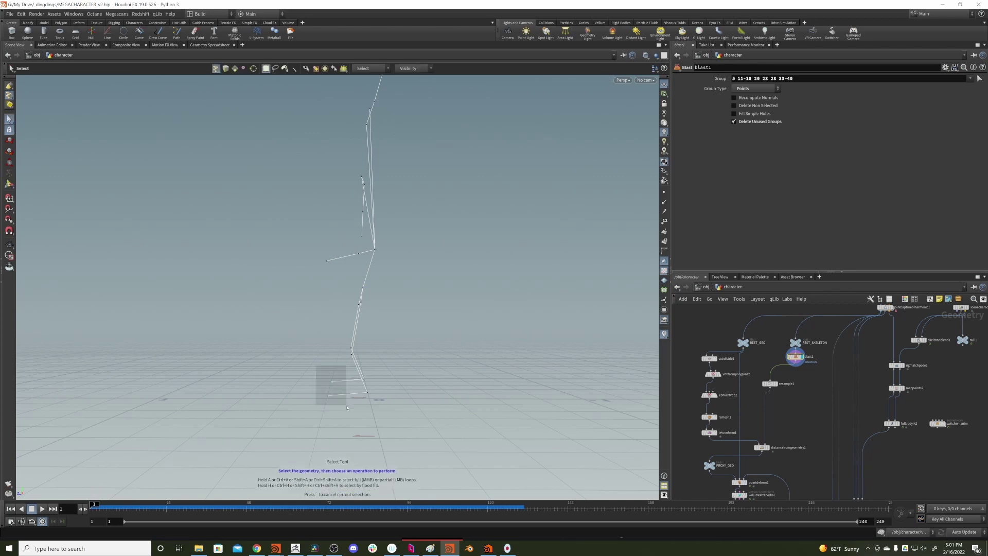
pyautogui.press('Delete')
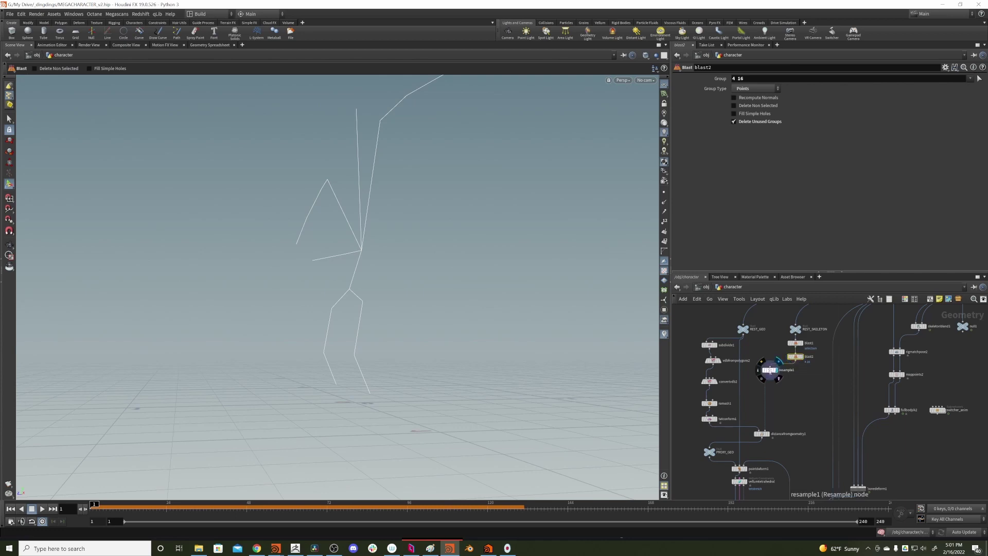
# Step: Display distancefromgeometry1 and tighten its stretchstiffness remap ramp, placing point 1 at about 0.033 and point 2 at about 0.124
pyautogui.click(771, 371)
pyautogui.click(763, 434)
pyautogui.keyDown('alt'); pyautogui.moveTo(360, 332); pyautogui.dragTo(394, 365); pyautogui.keyUp('alt')
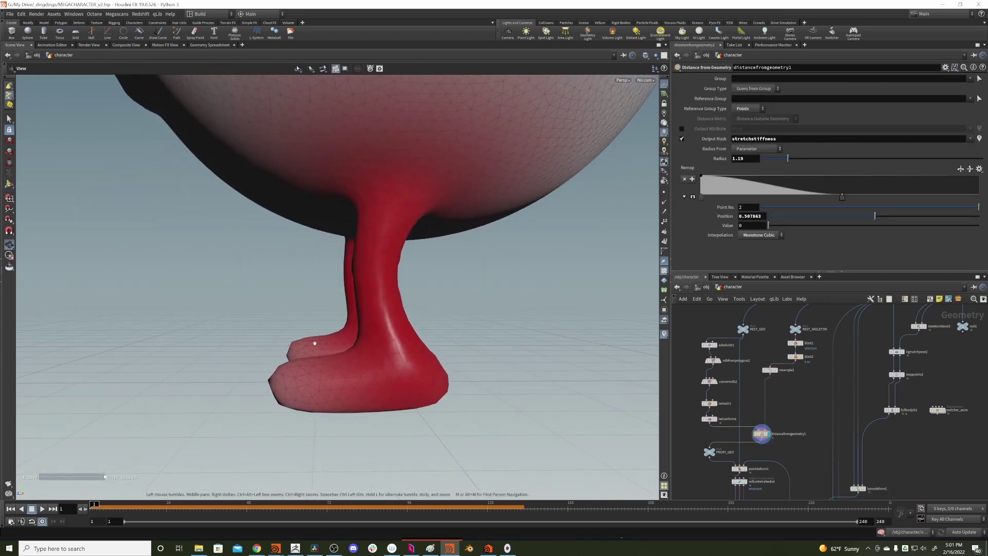
pyautogui.keyDown('alt'); pyautogui.moveTo(315, 343); pyautogui.dragTo(263, 356, button='right'); pyautogui.keyUp('alt')
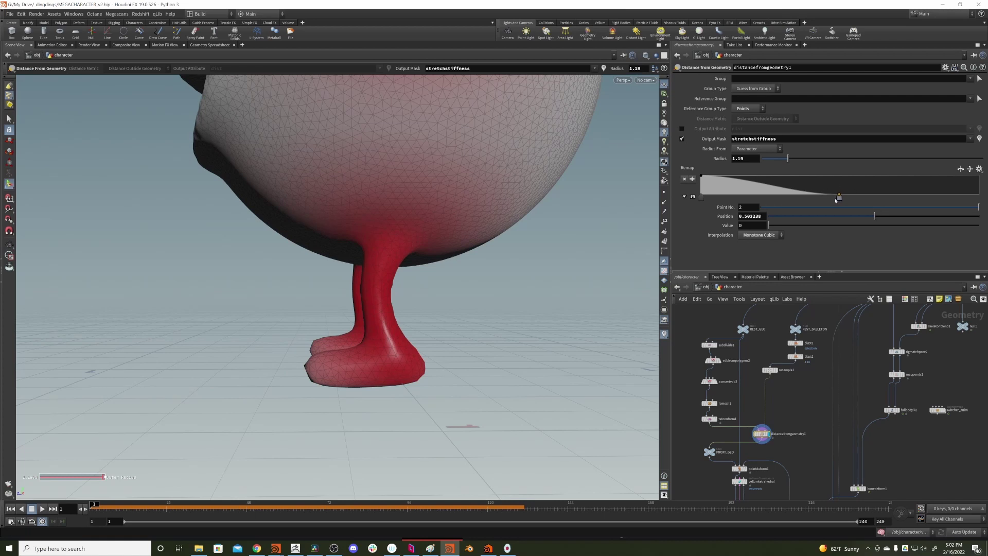
pyautogui.moveTo(836, 200); pyautogui.dragTo(732, 198)
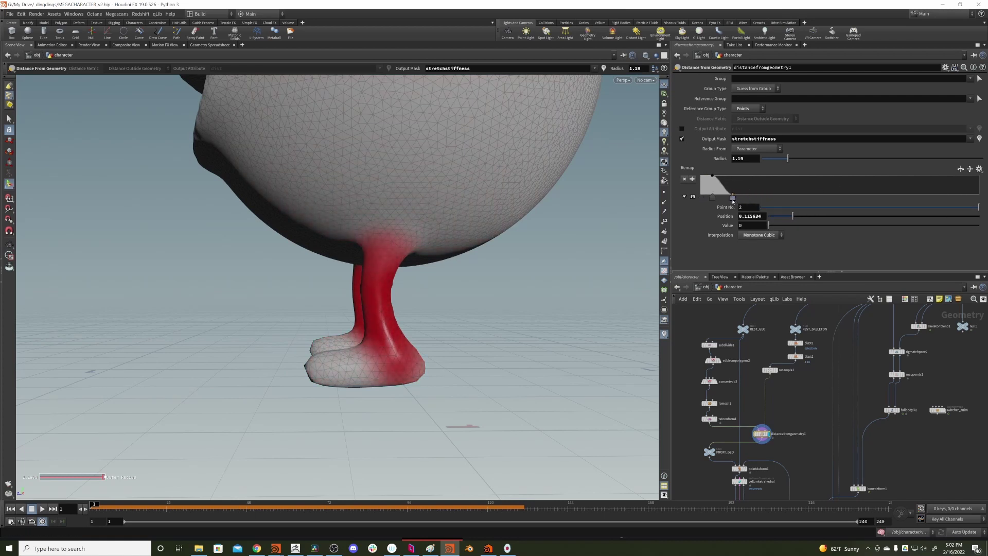
pyautogui.keyDown('alt'); pyautogui.moveTo(420, 181); pyautogui.dragTo(476, 208); pyautogui.keyUp('alt')
pyautogui.keyDown('alt'); pyautogui.moveTo(476, 209); pyautogui.dragTo(406, 205, button='right'); pyautogui.keyUp('alt')
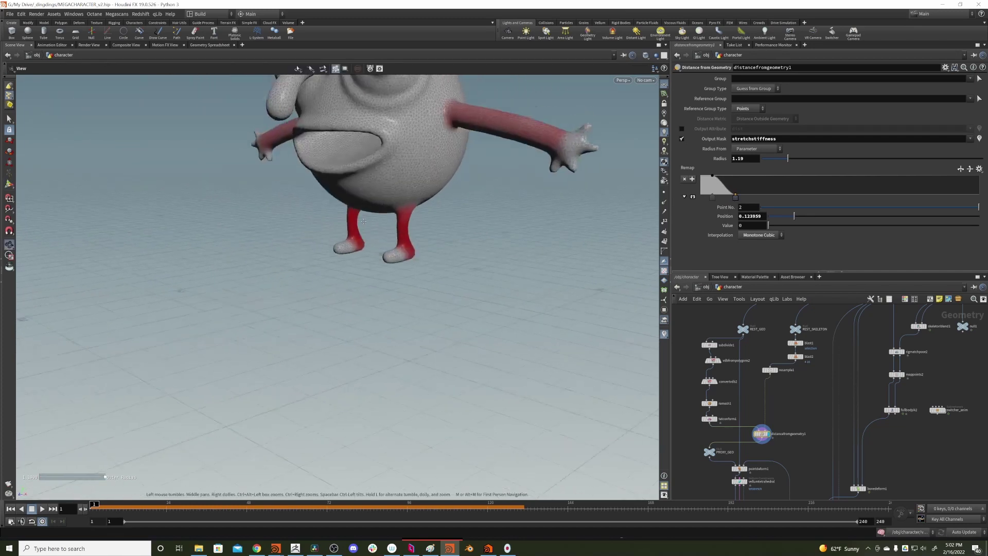
pyautogui.keyDown('alt'); pyautogui.moveTo(407, 206); pyautogui.dragTo(381, 175); pyautogui.keyUp('alt')
pyautogui.moveTo(713, 197); pyautogui.dragTo(711, 198)
# Step: Raise the pin-to-target constraint's stretch stiffness multiplier to 100 000 in vellumconstraints1
pyautogui.moveTo(732, 473); pyautogui.dragTo(744, 367, button='middle')
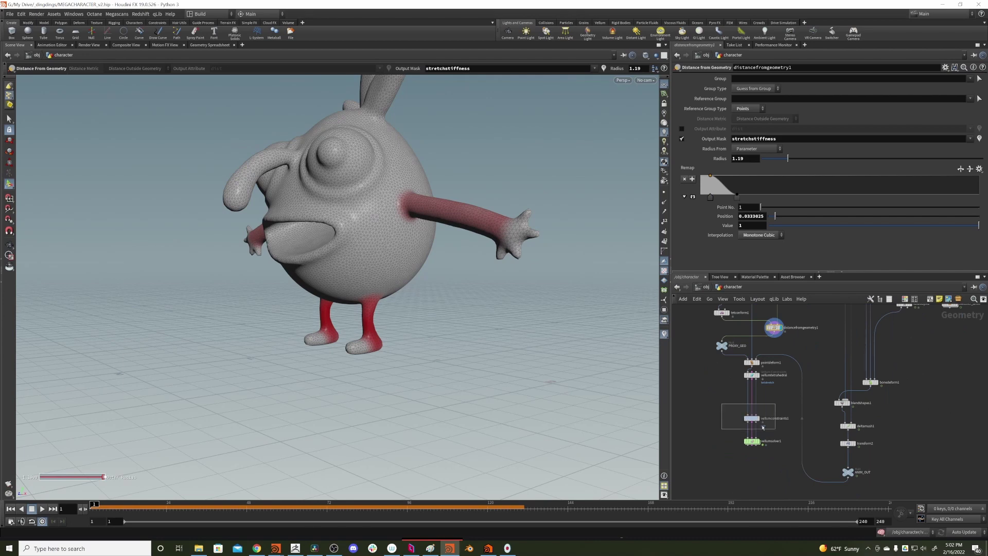
pyautogui.moveTo(763, 427); pyautogui.dragTo(775, 429)
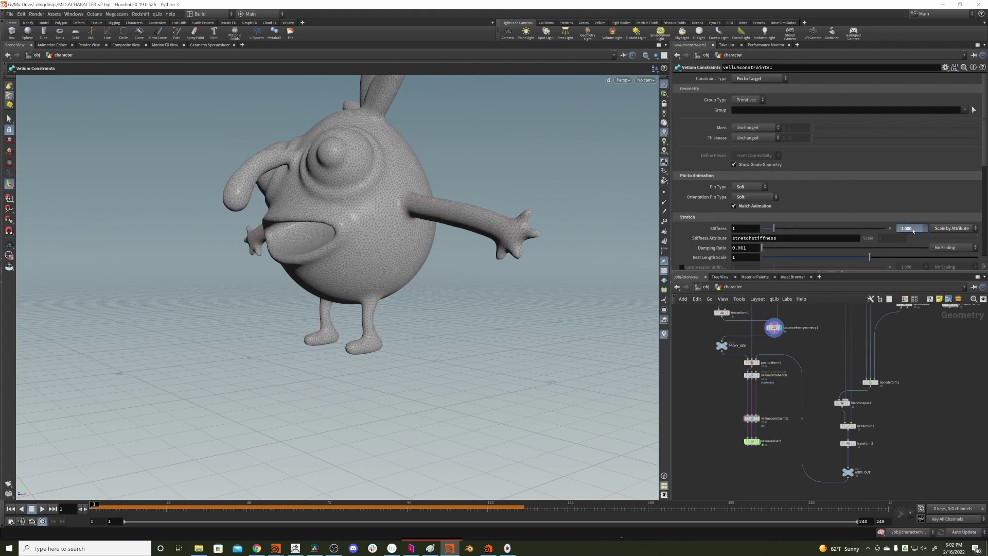
pyautogui.click(914, 230)
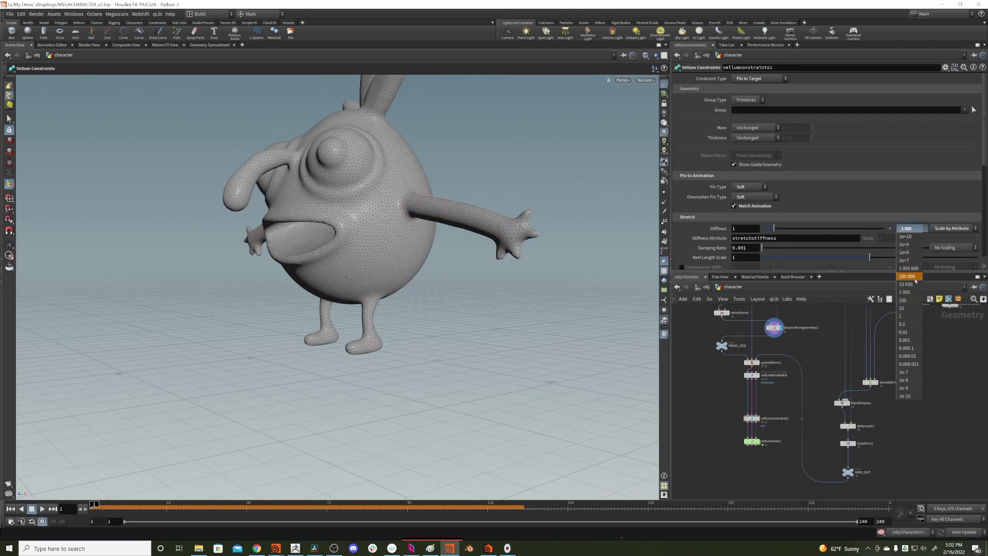
pyautogui.click(907, 277)
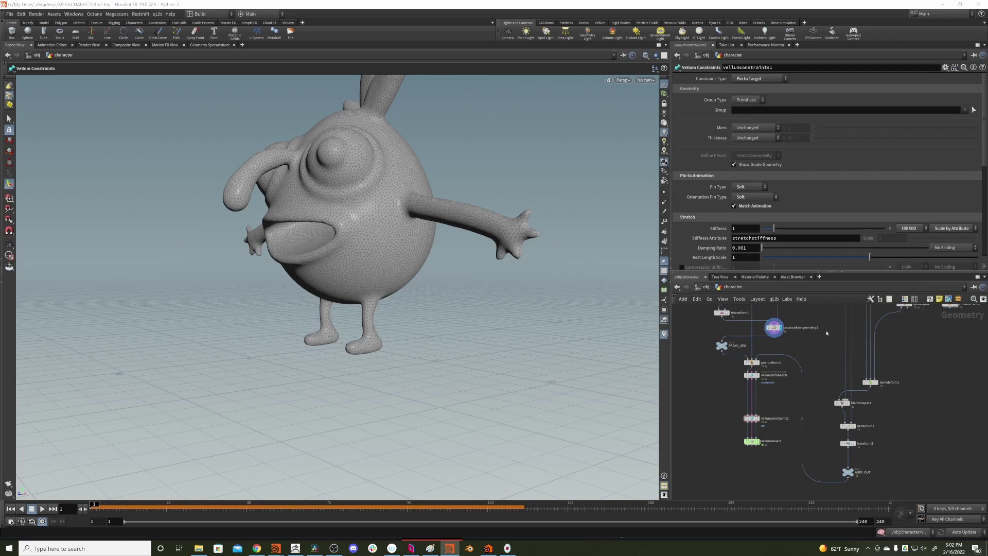
# Step: Lower the tetrahedral stretch constraint's stiffness multiplier to 0.1 in vellumtetrahedral
pyautogui.click(752, 375)
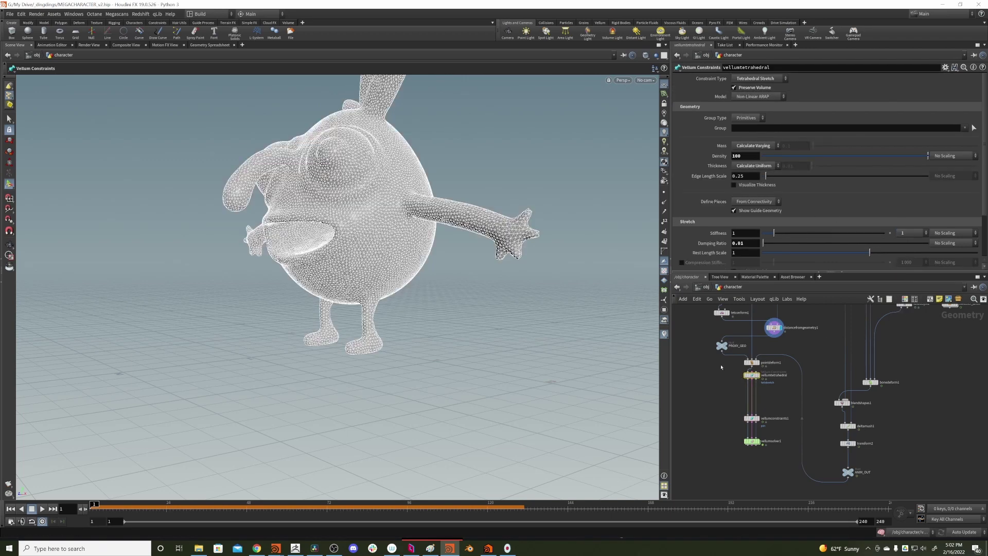
pyautogui.click(917, 233)
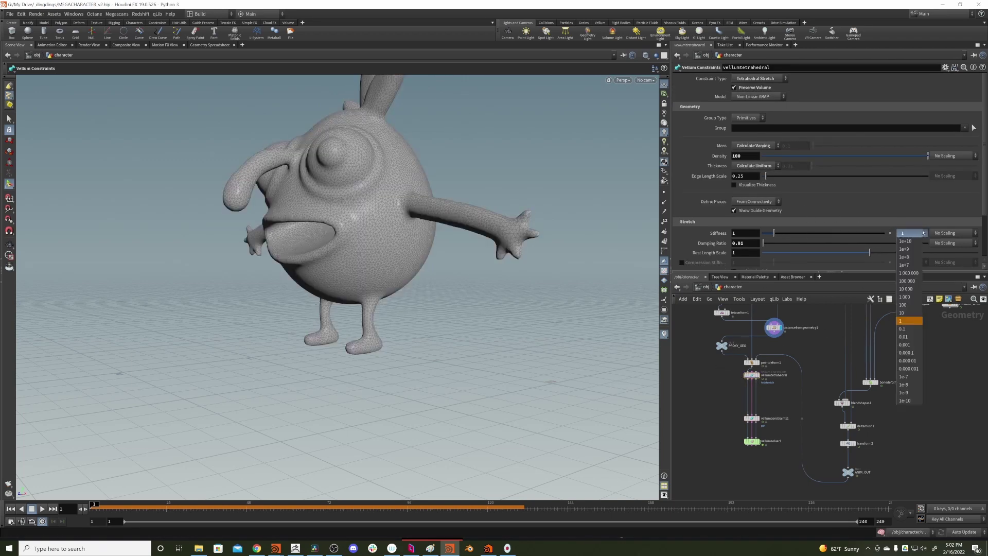
pyautogui.click(904, 329)
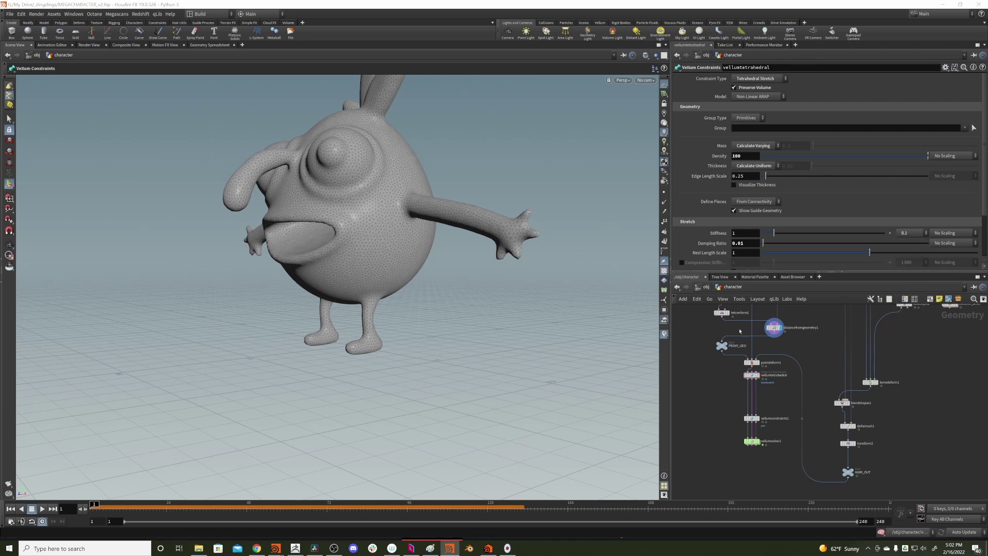
# Step: Display vellumsolver1 and play the simulation with the whole character in view
pyautogui.scroll(4, 761, 475)
pyautogui.click(746, 415)
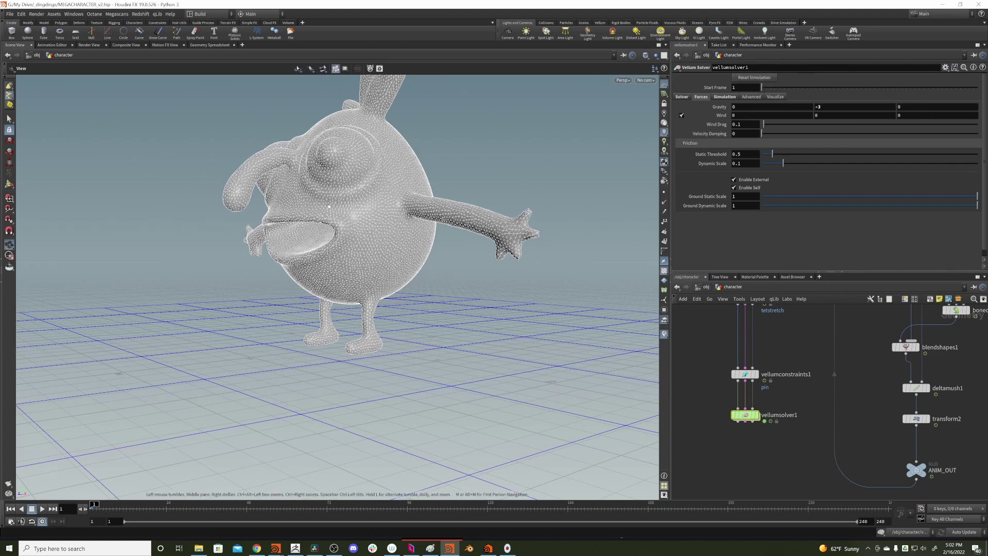
pyautogui.keyDown('alt'); pyautogui.moveTo(463, 227); pyautogui.dragTo(432, 226, button='right'); pyautogui.keyUp('alt')
pyautogui.keyDown('alt'); pyautogui.moveTo(432, 226); pyautogui.dragTo(467, 306, button='middle'); pyautogui.keyUp('alt')
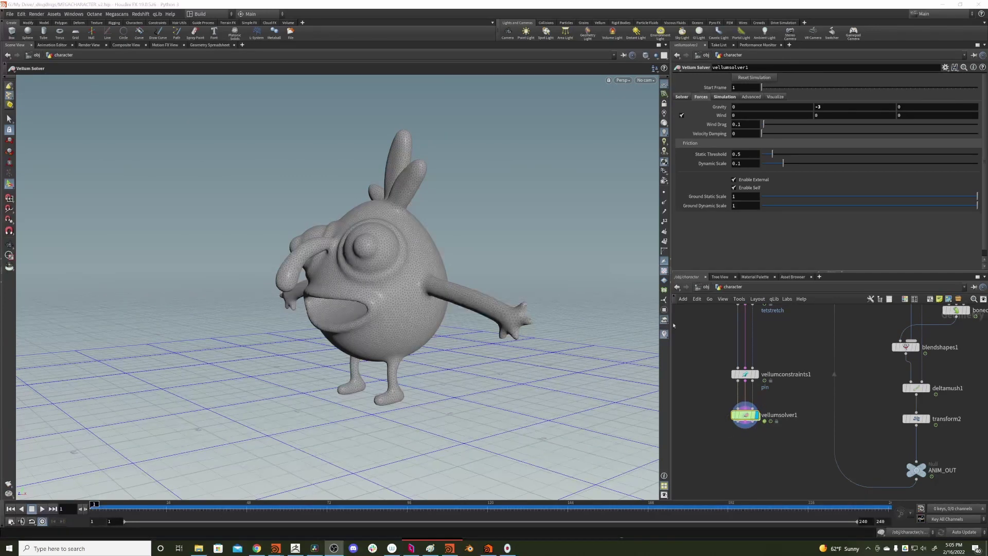
pyautogui.click(43, 509)
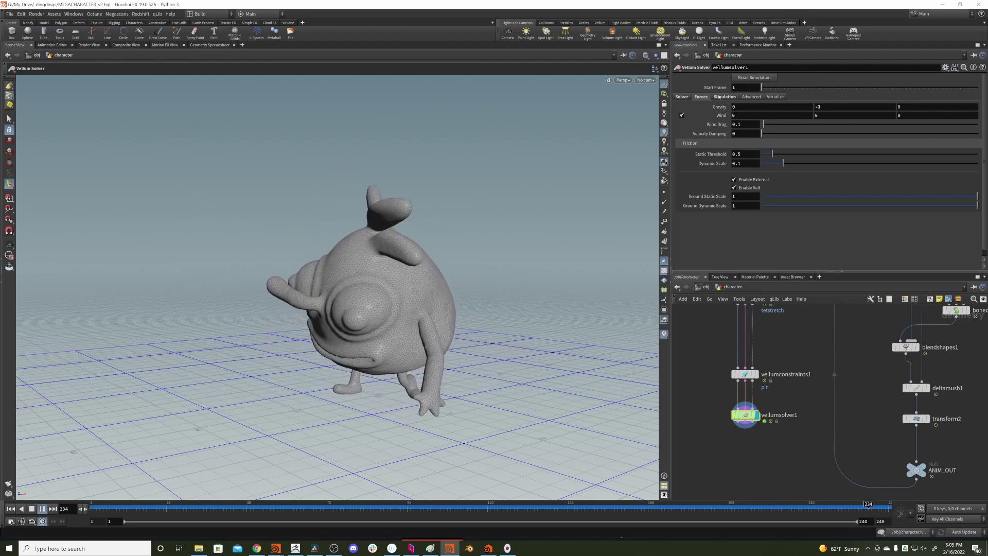
# Step: Set the Vellum solver's time scale to 0.5 and return to frame 1
pyautogui.click(719, 97)
pyautogui.click(689, 97)
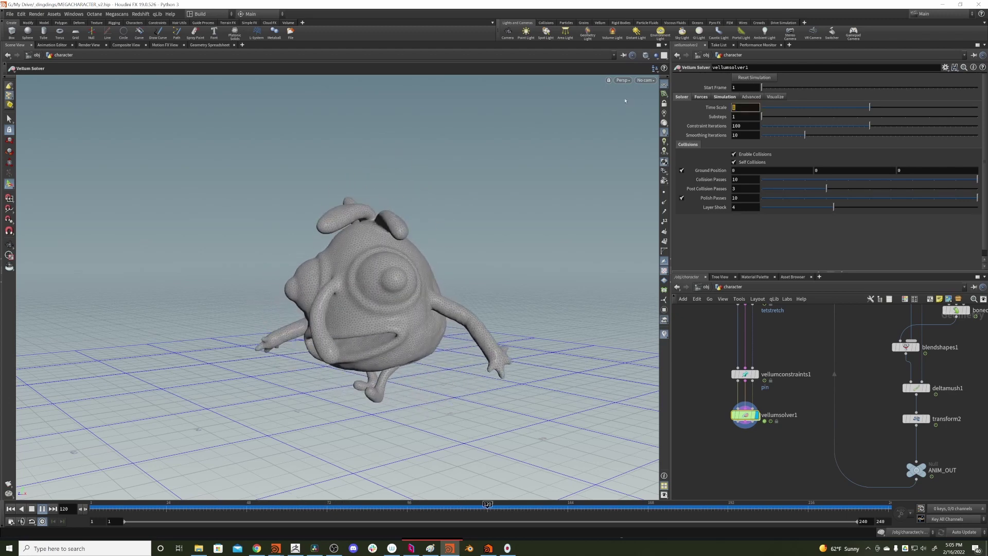
pyautogui.click(11, 509)
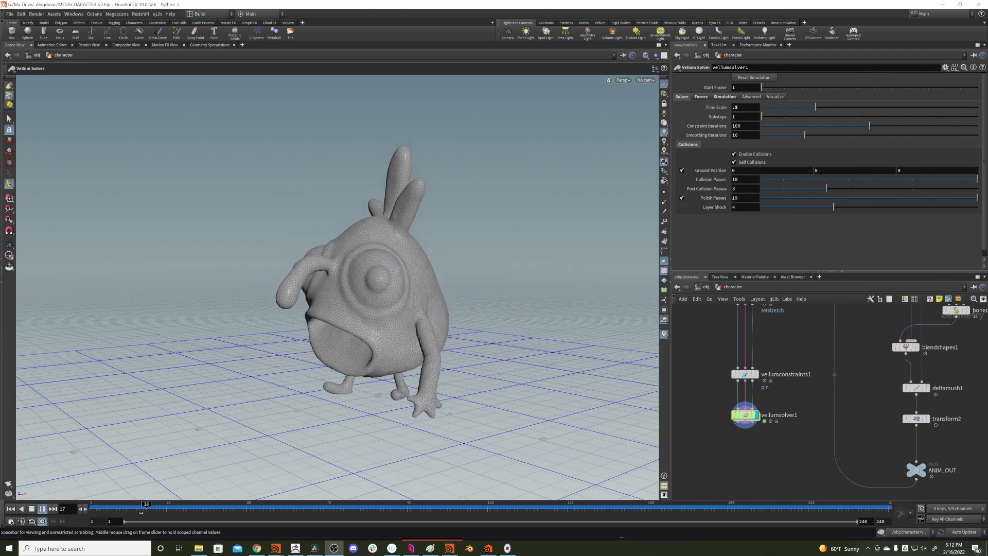
pyautogui.click(11, 508)
# Step: Display blast2 and delete the skeleton's hand end points 8 and 18 with a third Blast node
pyautogui.moveTo(798, 342); pyautogui.dragTo(777, 512, button='middle')
pyautogui.moveTo(758, 346); pyautogui.dragTo(746, 519, button='middle')
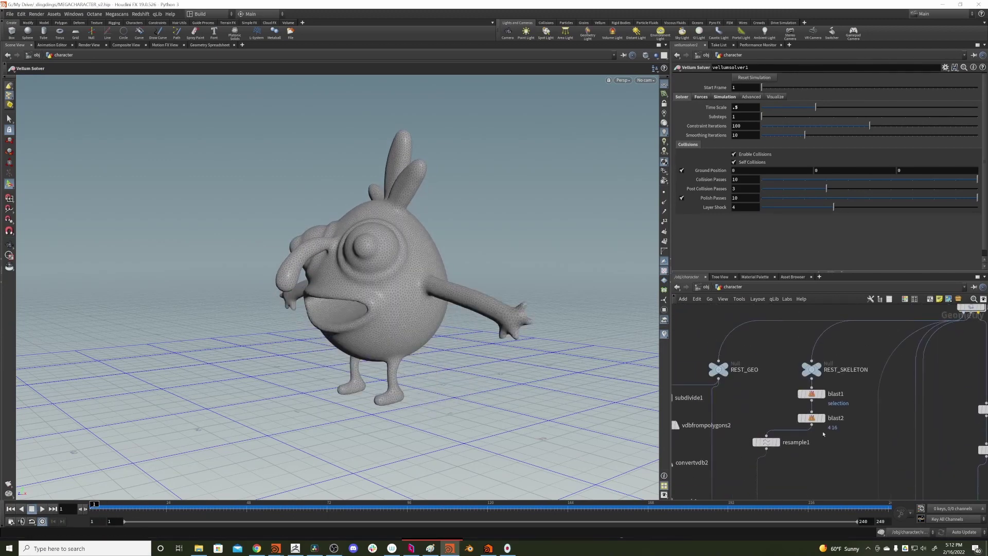
pyautogui.click(823, 418)
pyautogui.keyDown('alt'); pyautogui.moveTo(492, 305); pyautogui.dragTo(398, 261); pyautogui.keyUp('alt')
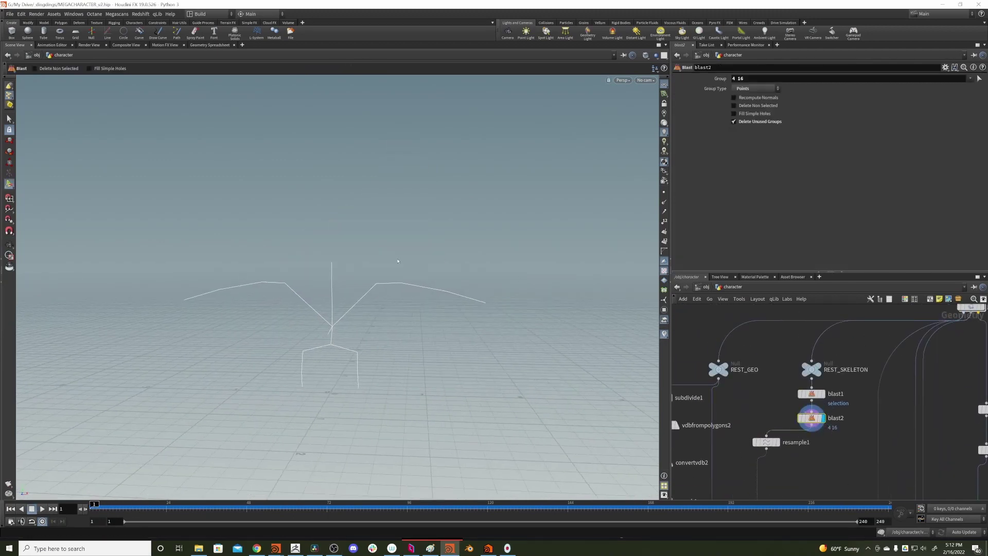
pyautogui.click(9, 122)
pyautogui.click(527, 281)
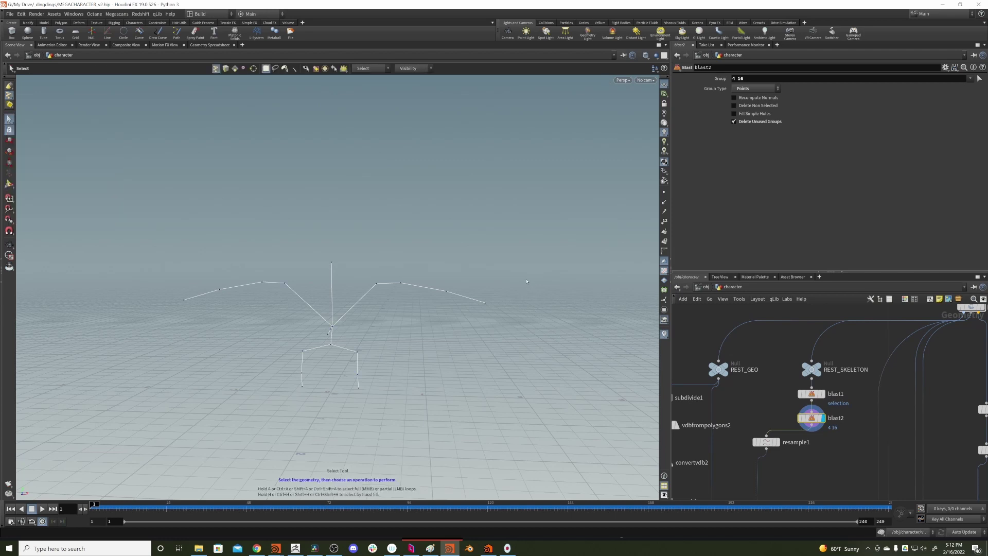
pyautogui.moveTo(526, 280); pyautogui.dragTo(477, 319)
pyautogui.keyDown('shift'); pyautogui.moveTo(160, 272); pyautogui.dragTo(168, 285); pyautogui.keyUp('shift')
pyautogui.press('Delete')
pyautogui.keyDown('alt'); pyautogui.moveTo(411, 302); pyautogui.dragTo(350, 309); pyautogui.keyUp('alt')
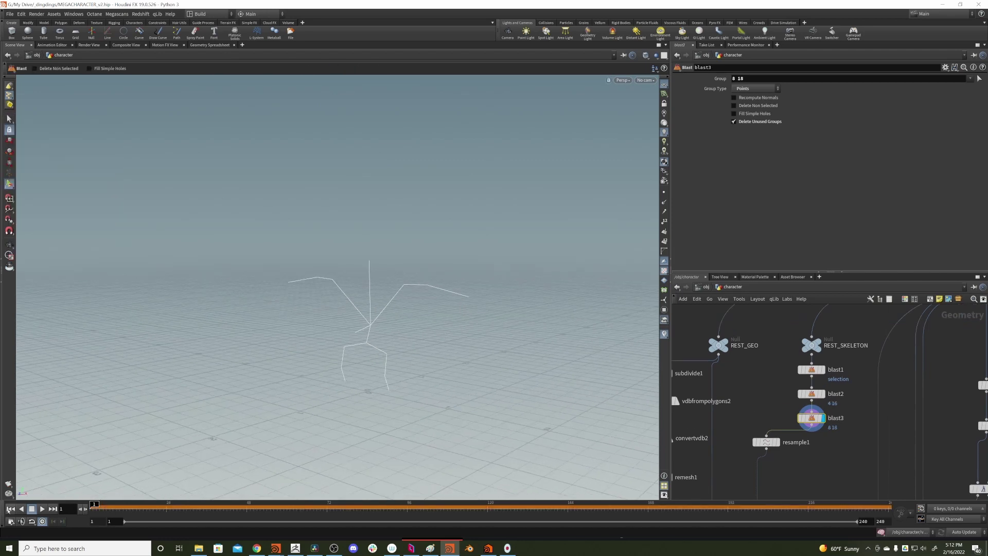
# Step: Play the updated simulation from vellumsolver1 and view the moving character from another angle
pyautogui.click(8, 510)
pyautogui.moveTo(762, 399); pyautogui.dragTo(829, 145, button='middle')
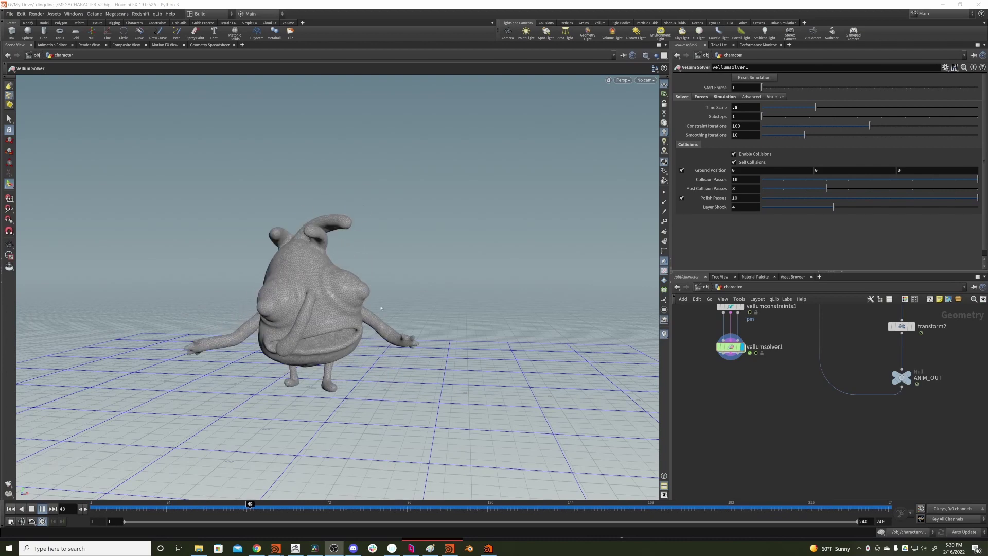
pyautogui.keyDown('alt'); pyautogui.moveTo(381, 309); pyautogui.dragTo(335, 321); pyautogui.keyUp('alt')
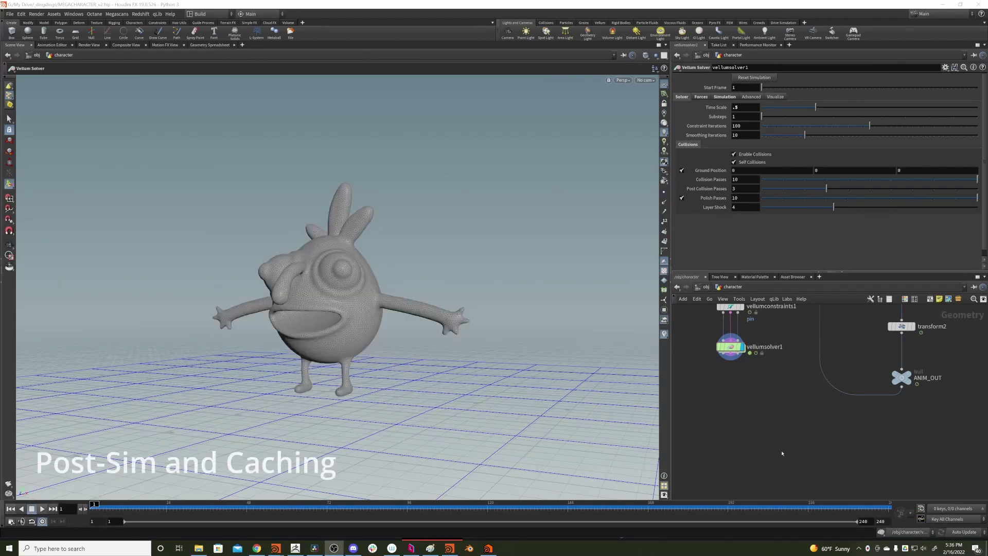
# Step: Add a File Cache node below vellumsolver1, wire the solver's geometry into it and display it
pyautogui.press('Tab')
pyautogui.write('filecac')
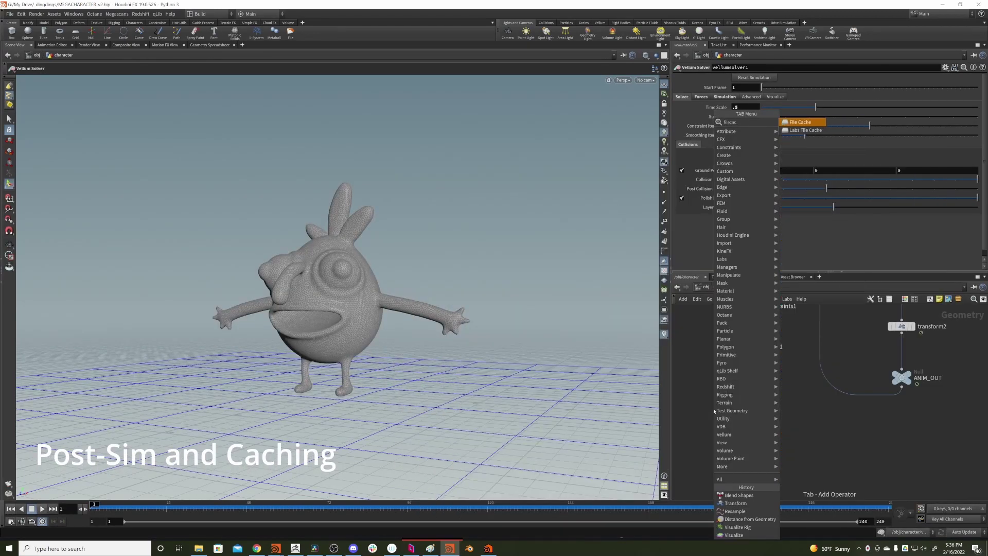
pyautogui.press('Return')
pyautogui.click(715, 411)
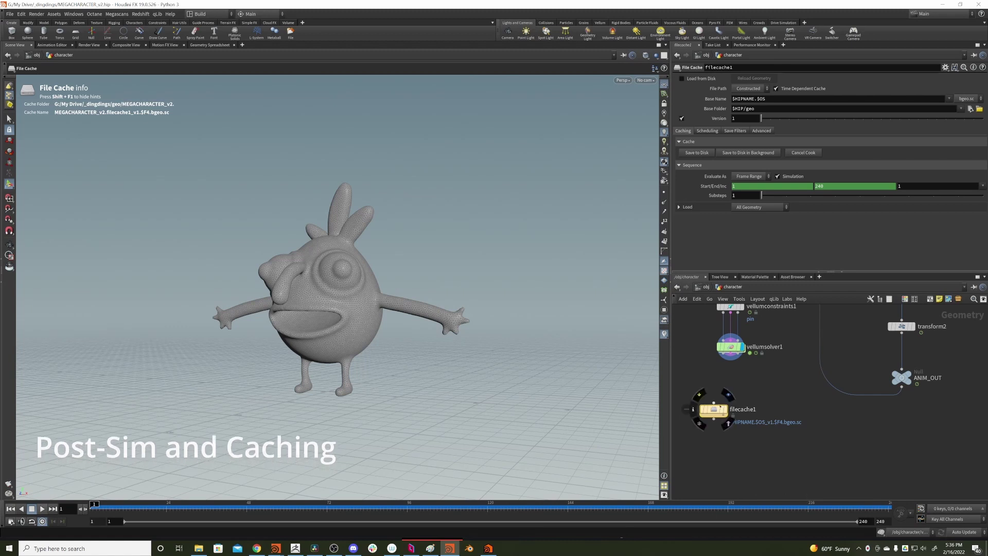
pyautogui.moveTo(714, 403); pyautogui.dragTo(723, 354)
pyautogui.click(725, 410)
pyautogui.moveTo(716, 410); pyautogui.dragTo(723, 407)
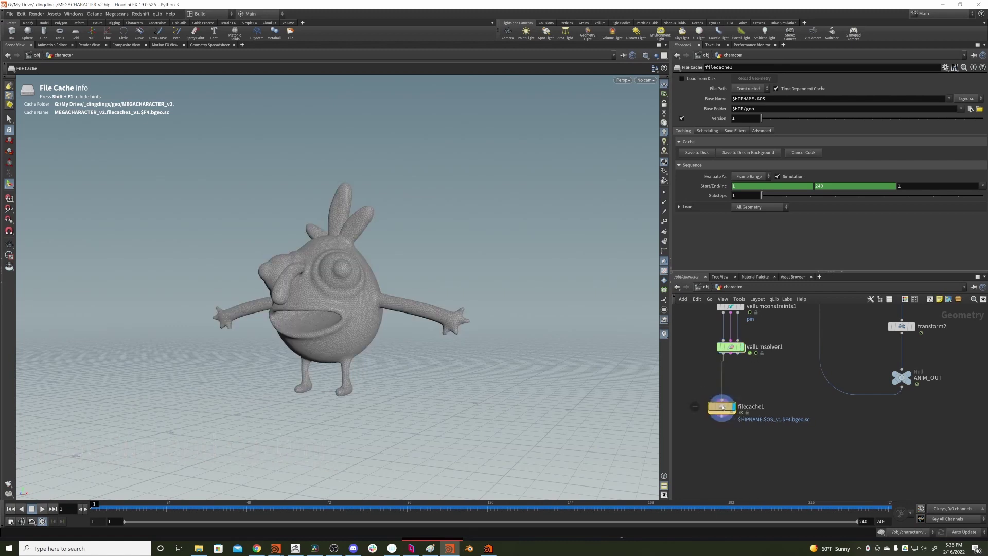
# Step: Set the cache's base name to MEGACHARACTER.$OS, with the node renamed VELLUM_CACHE, and turn on loading from disk
pyautogui.doubleClick(753, 99)
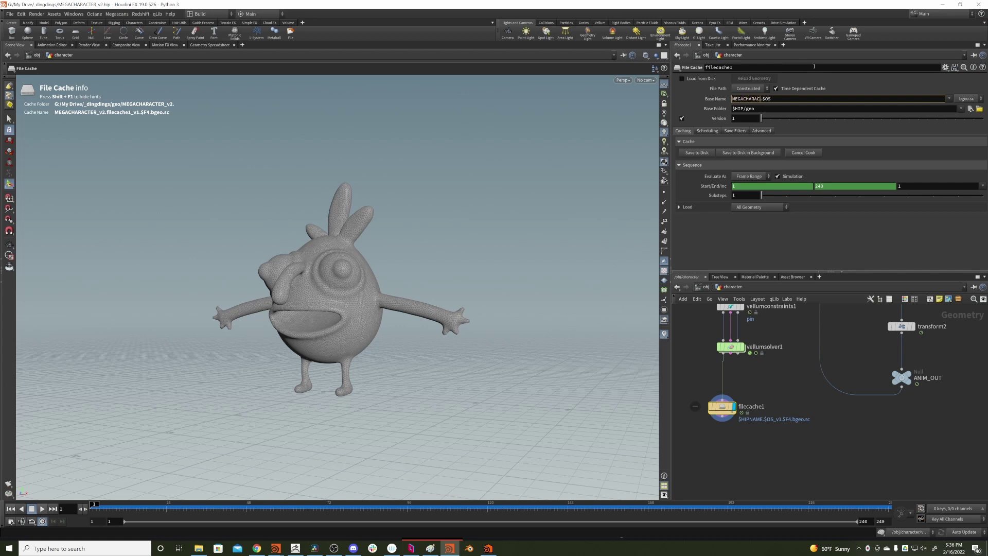
pyautogui.press('Return')
pyautogui.doubleClick(751, 407)
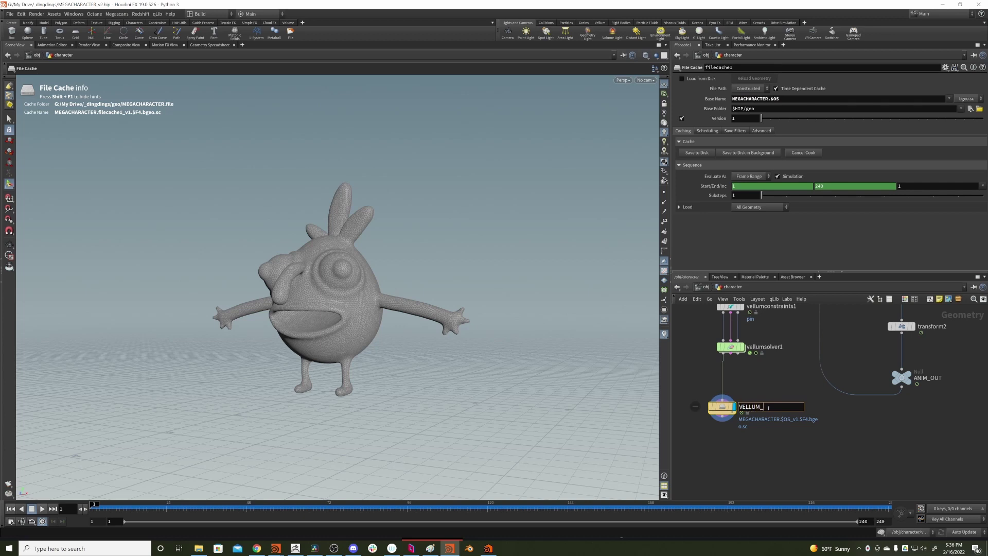
pyautogui.press('Return')
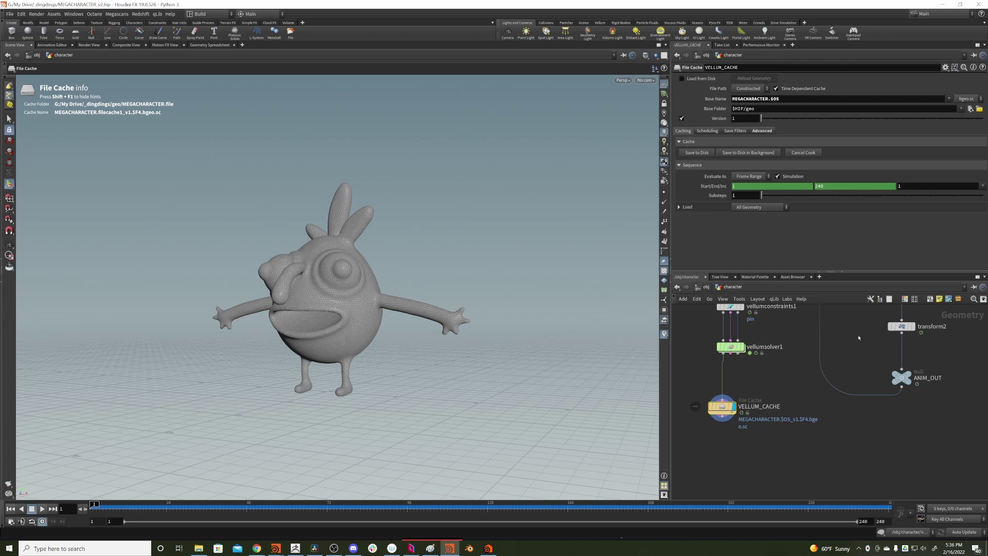
pyautogui.click(681, 79)
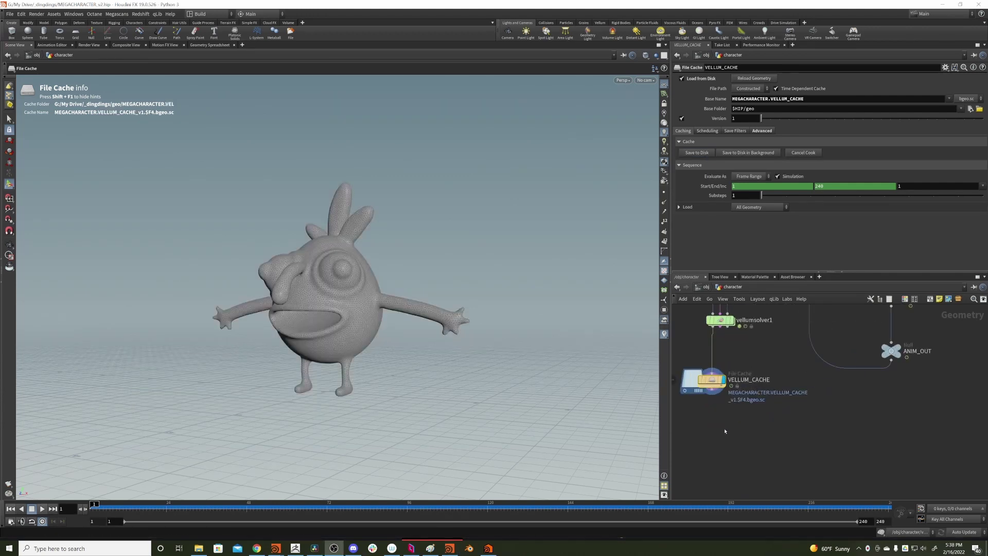
# Step: Add a Point Deform node below VELLUM_CACHE
pyautogui.press('Tab')
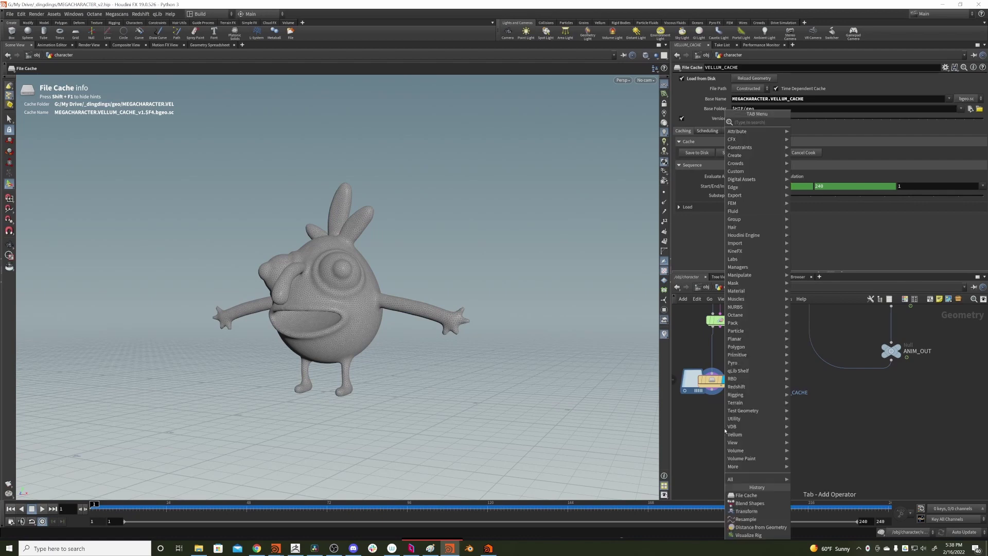
pyautogui.write('point def')
pyautogui.press('Return')
pyautogui.click(725, 430)
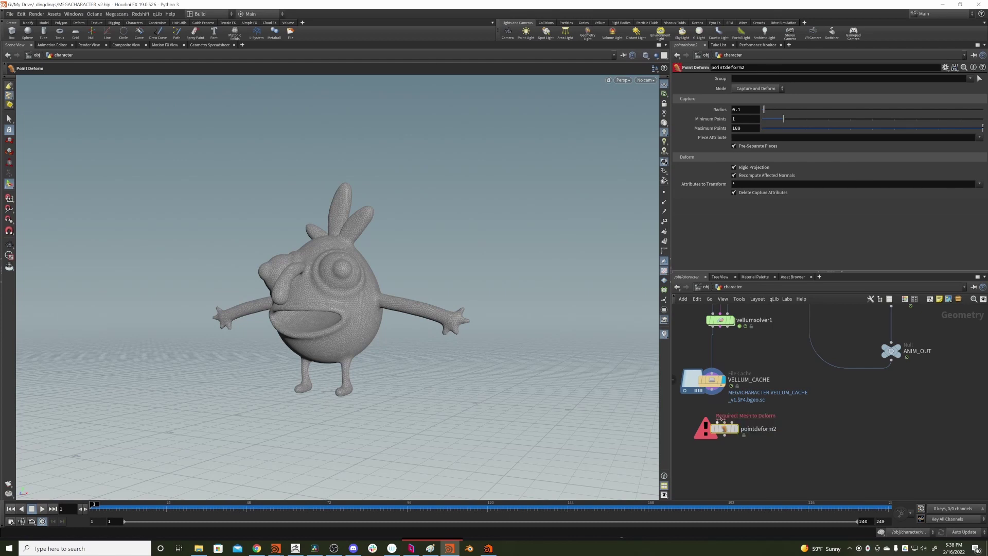
# Step: Wire REST_GEO into the new Point Deform node as the mesh to deform
pyautogui.click(720, 420)
pyautogui.scroll(-6, 801, 396)
pyautogui.scroll(4, 803, 397)
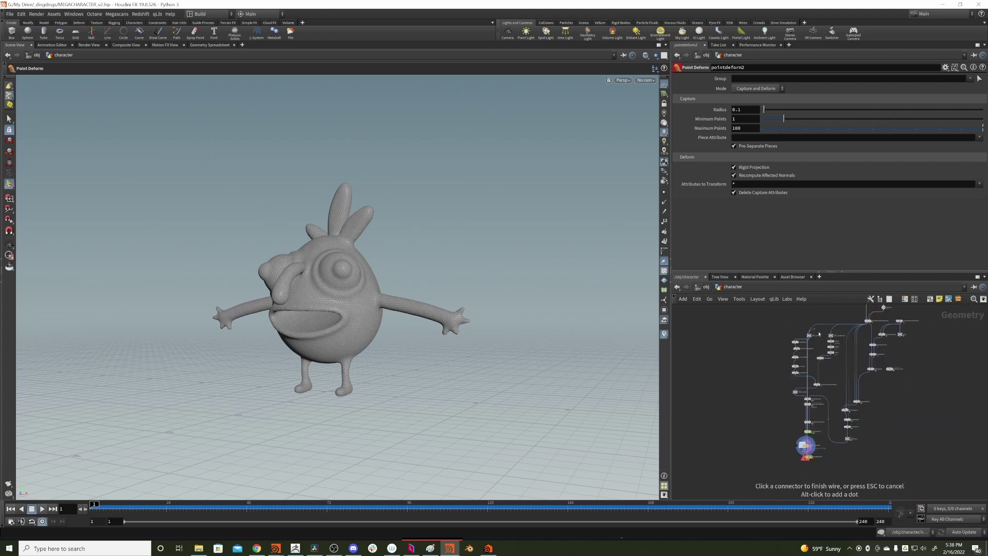
pyautogui.scroll(3, 820, 335)
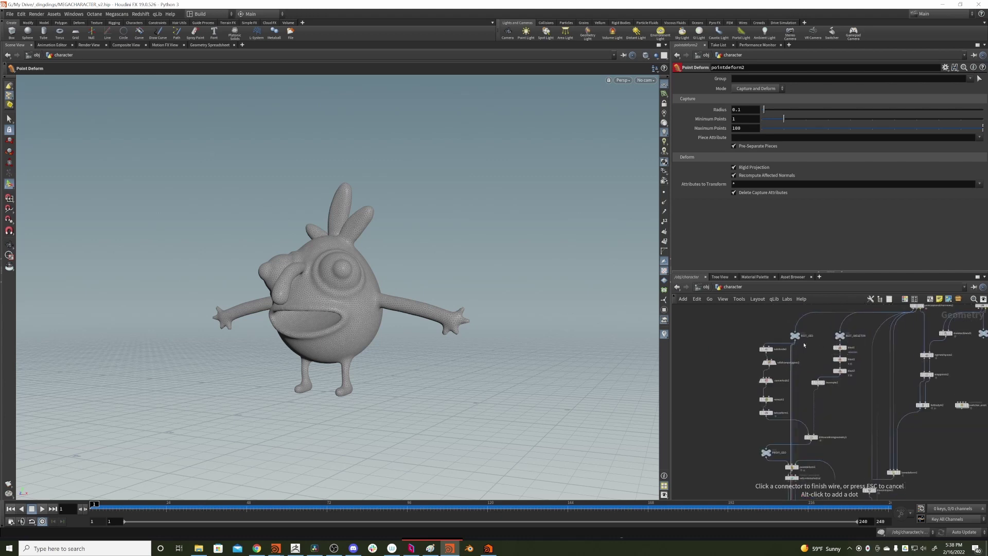
pyautogui.click(797, 342)
pyautogui.middleClick(813, 382)
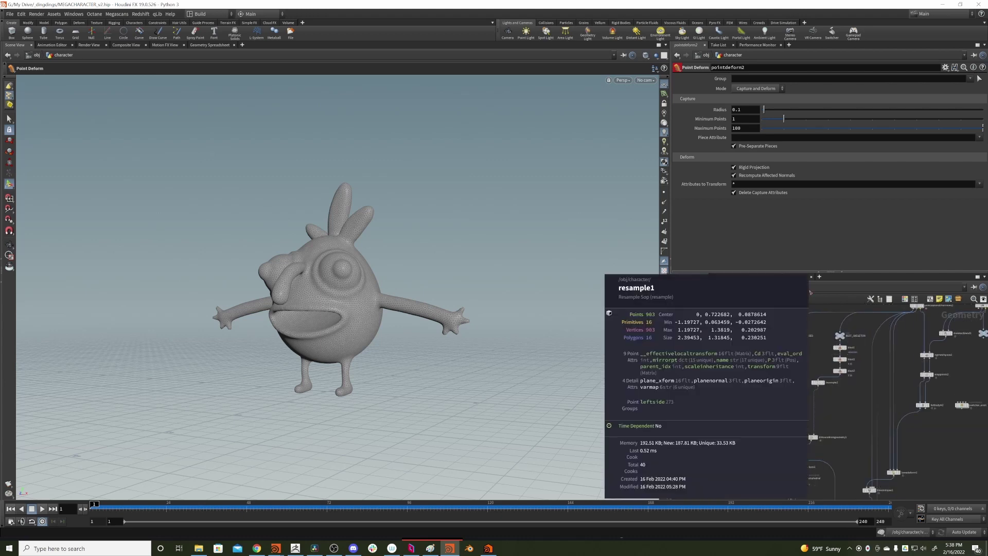
# Step: Move pointdeform2 aside from VELLUM_CACHE and wire PROXY_GEO into it as the rest point lattice
pyautogui.moveTo(804, 375); pyautogui.dragTo(792, 259, button='middle')
pyautogui.scroll(4, 812, 454)
pyautogui.moveTo(810, 455); pyautogui.dragTo(826, 406, button='middle')
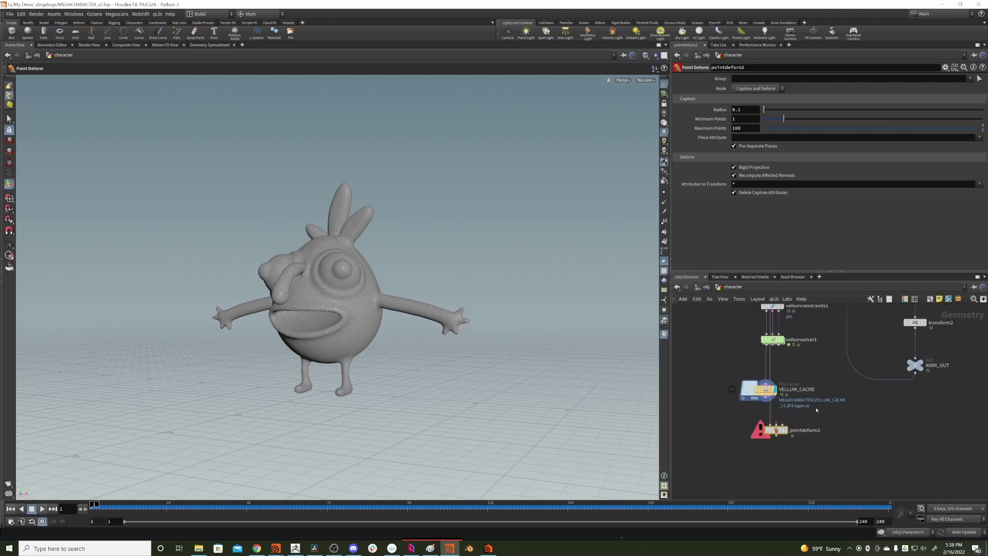
pyautogui.click(776, 424)
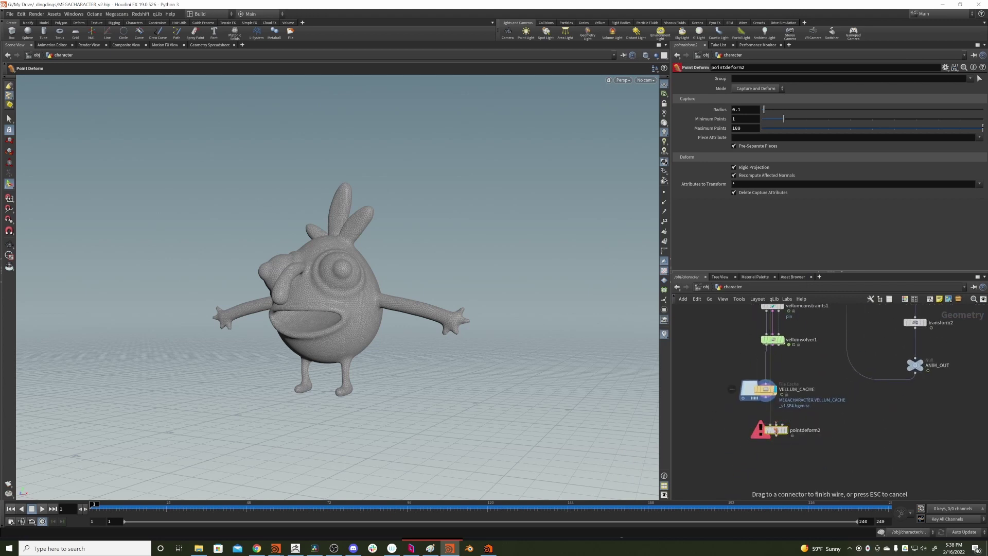
pyautogui.moveTo(776, 433); pyautogui.dragTo(717, 434)
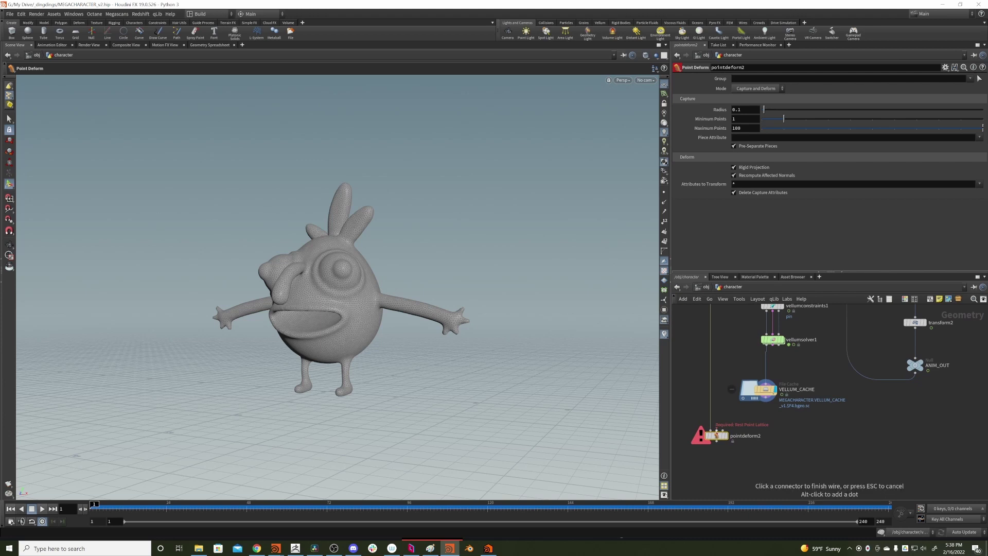
pyautogui.scroll(-5, 716, 434)
pyautogui.scroll(4, 732, 354)
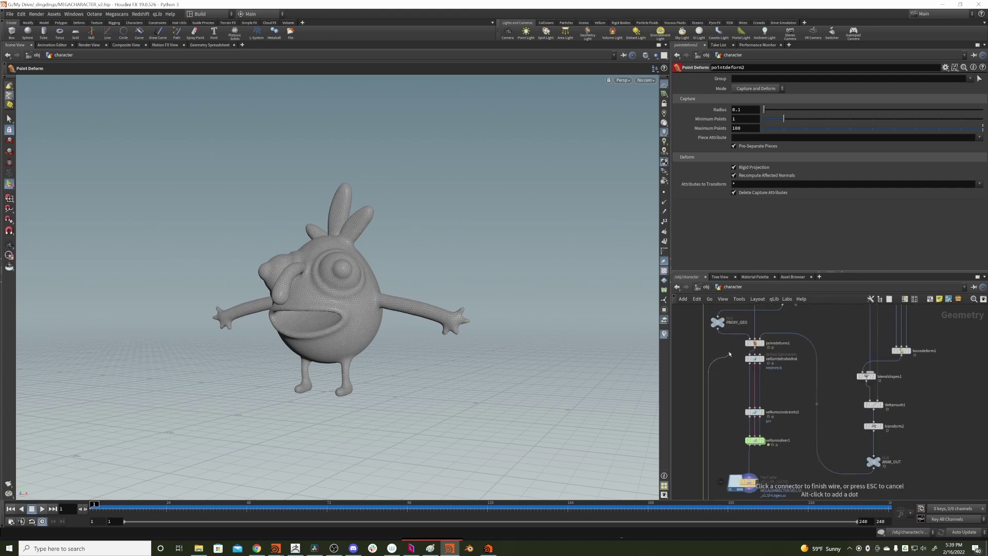
pyautogui.scroll(-4, 727, 362)
pyautogui.scroll(3, 727, 362)
pyautogui.click(725, 351)
# Step: Wire VELLUM_CACHE into pointdeform2 as the deformed point lattice, display the node and scrub through the animation to about frame 96
pyautogui.moveTo(738, 419); pyautogui.dragTo(738, 307, button='middle')
pyautogui.scroll(3, 740, 379)
pyautogui.moveTo(734, 387); pyautogui.dragTo(744, 421, button='middle')
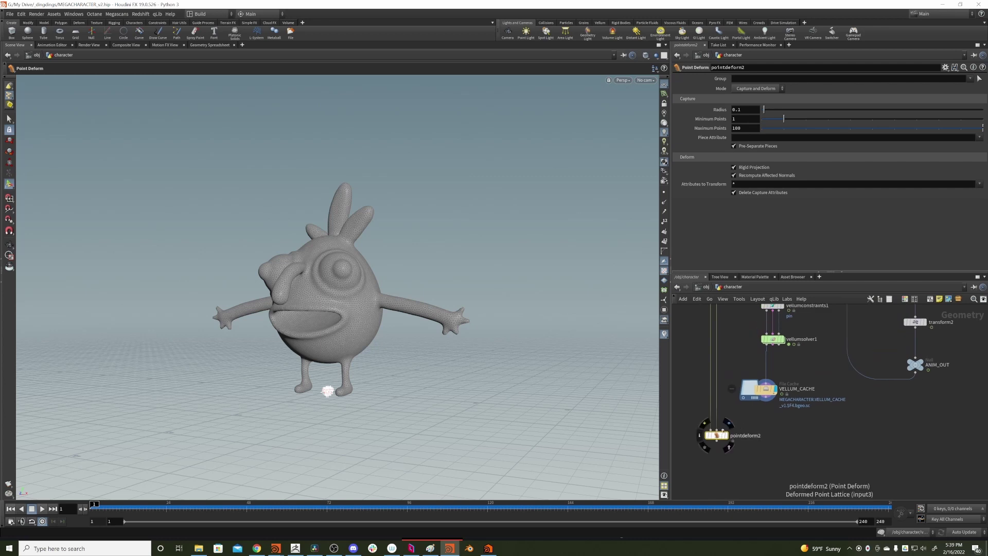
pyautogui.click(723, 430)
pyautogui.moveTo(98, 508); pyautogui.dragTo(372, 479)
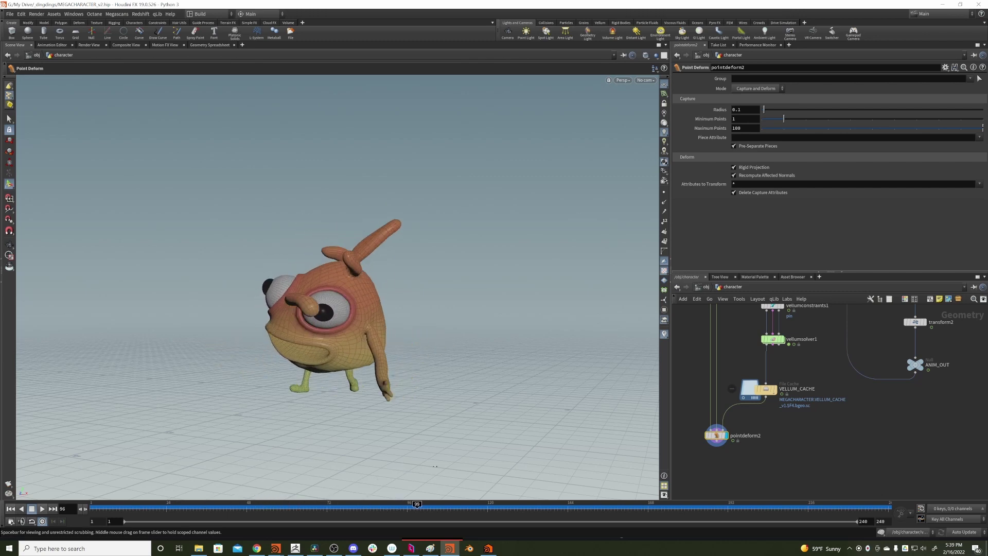